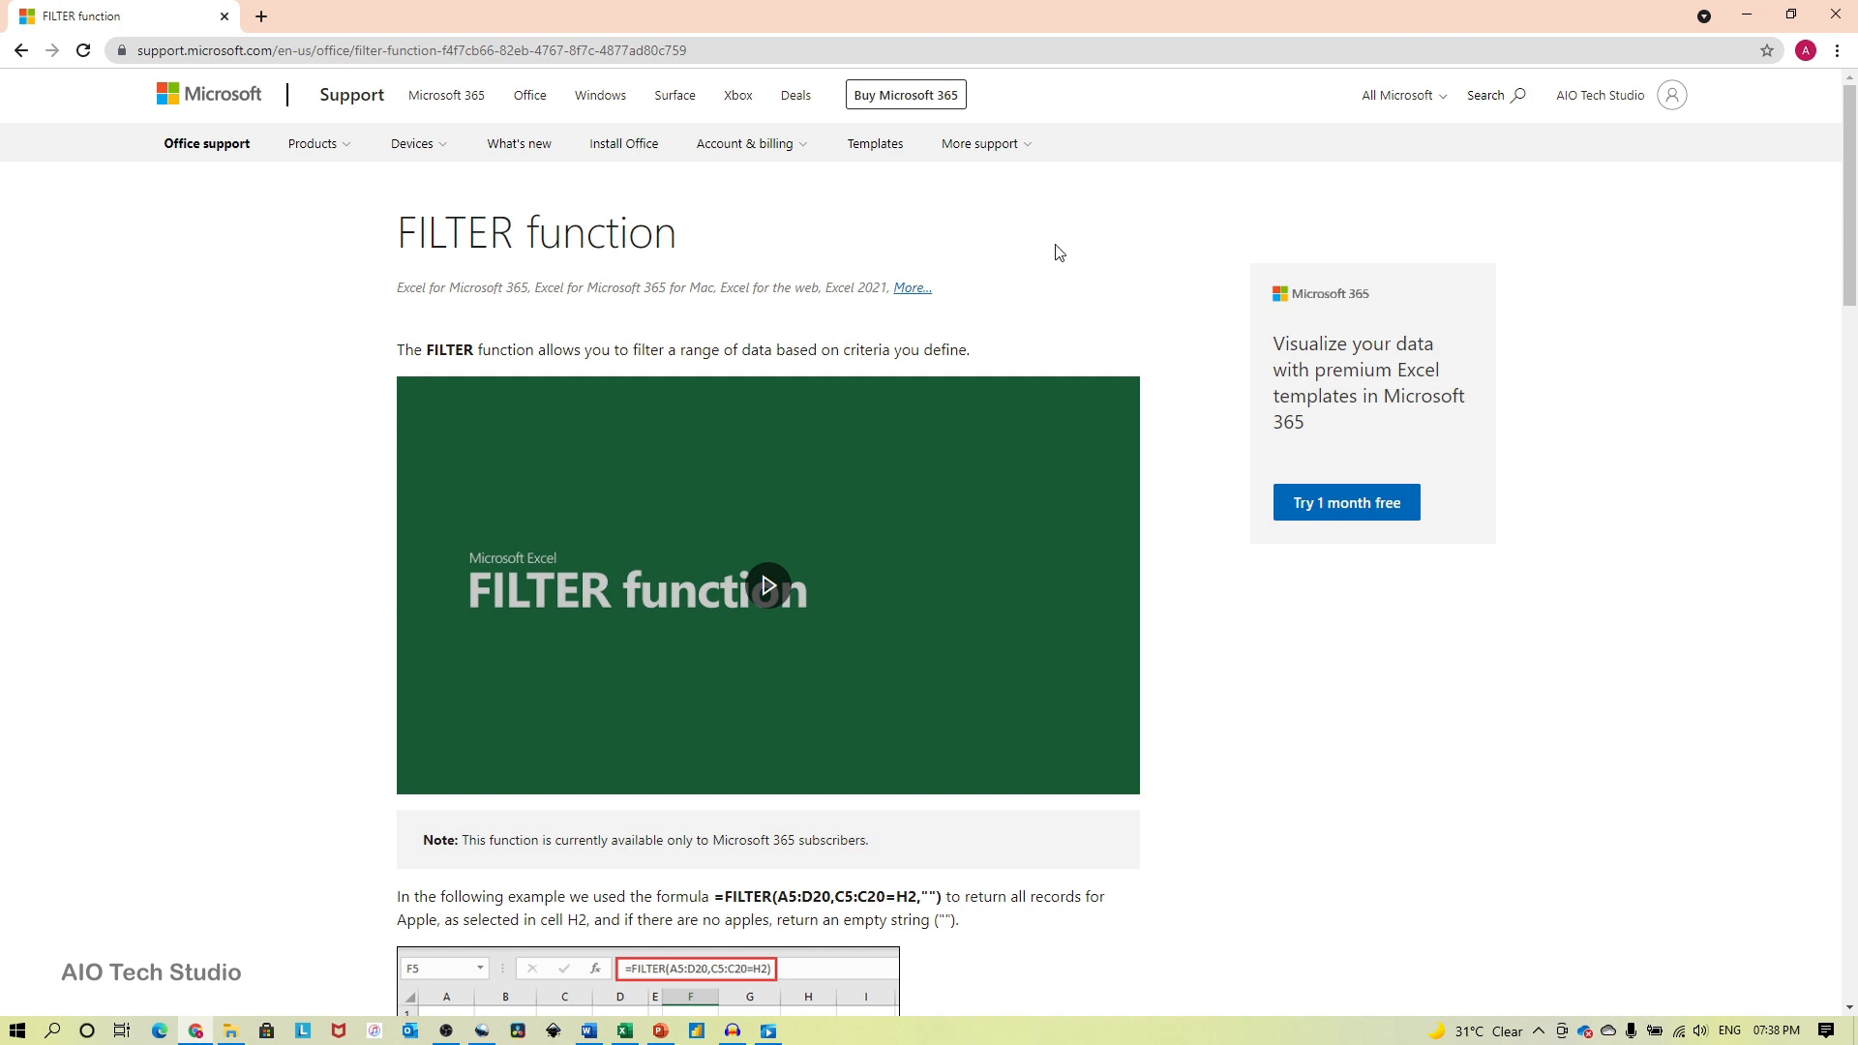
# Review the supported Excel versions, the example and the argument syntax of the FILTER function on the support page
pyautogui.click(914, 289)
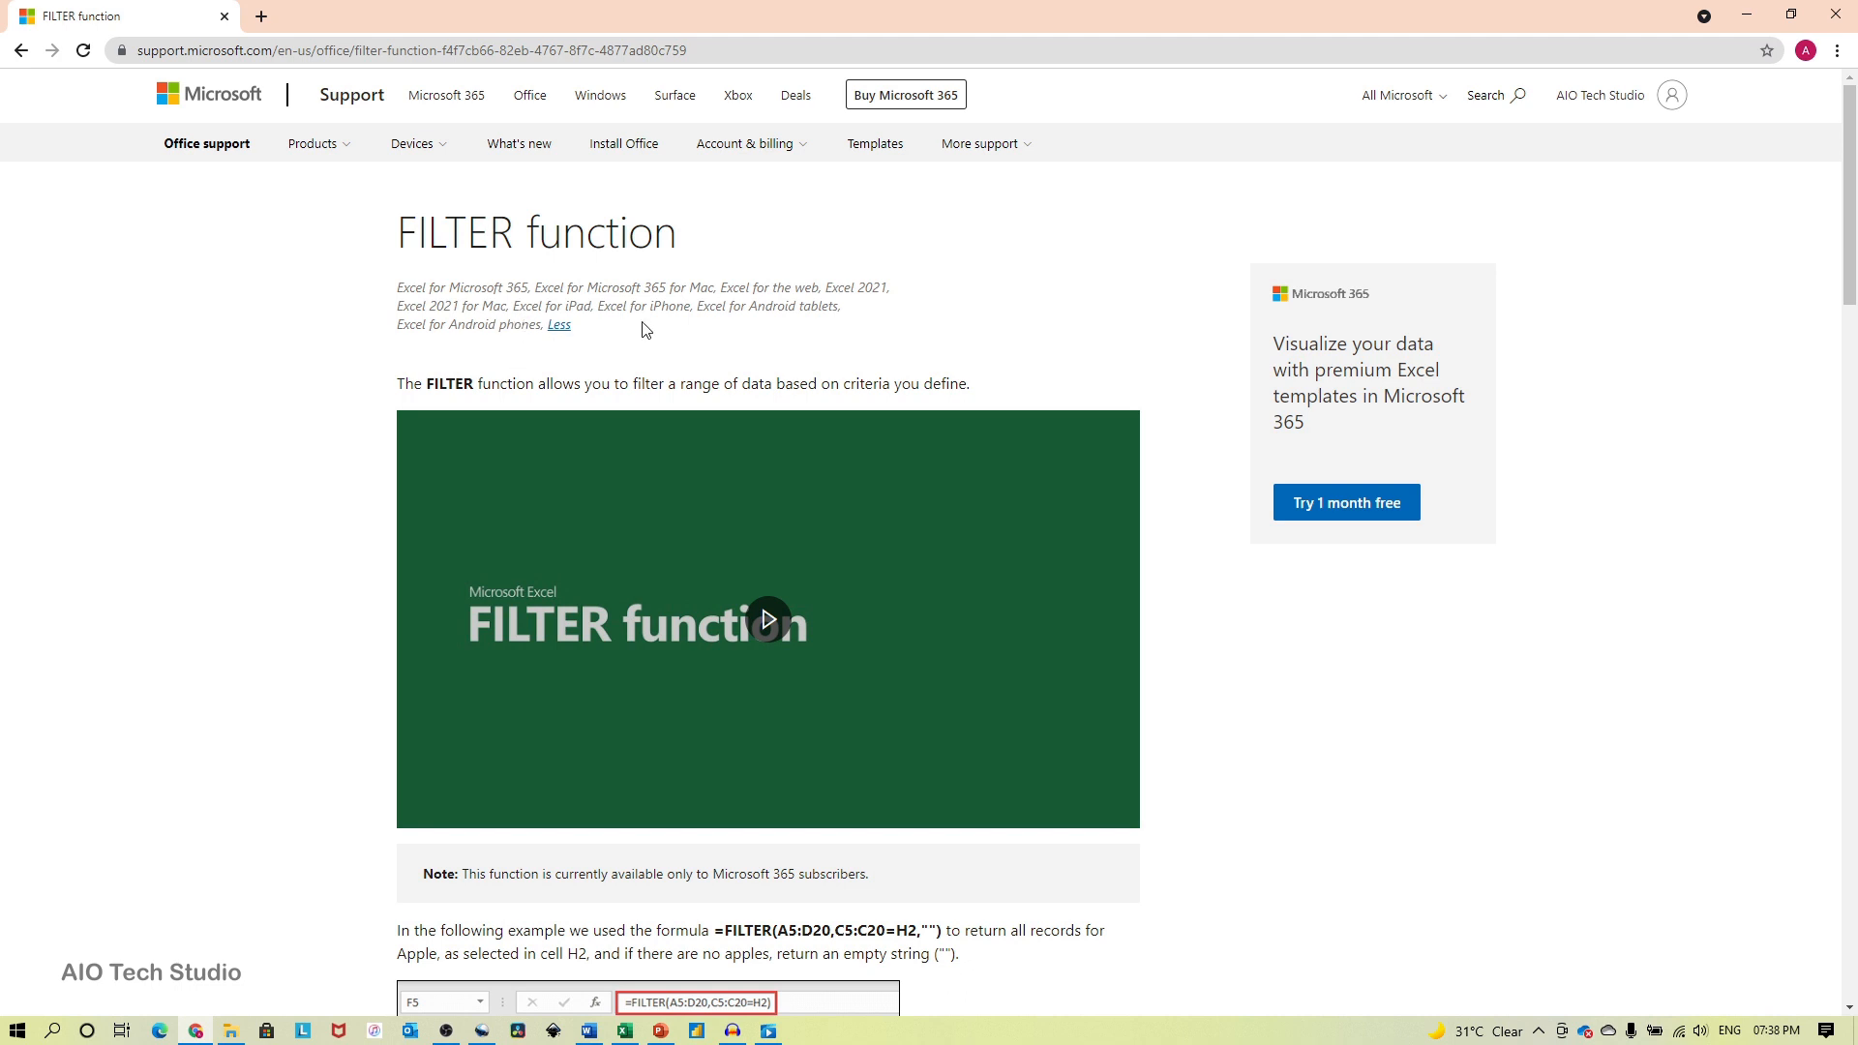
pyautogui.scroll(-1, 1194, 357)
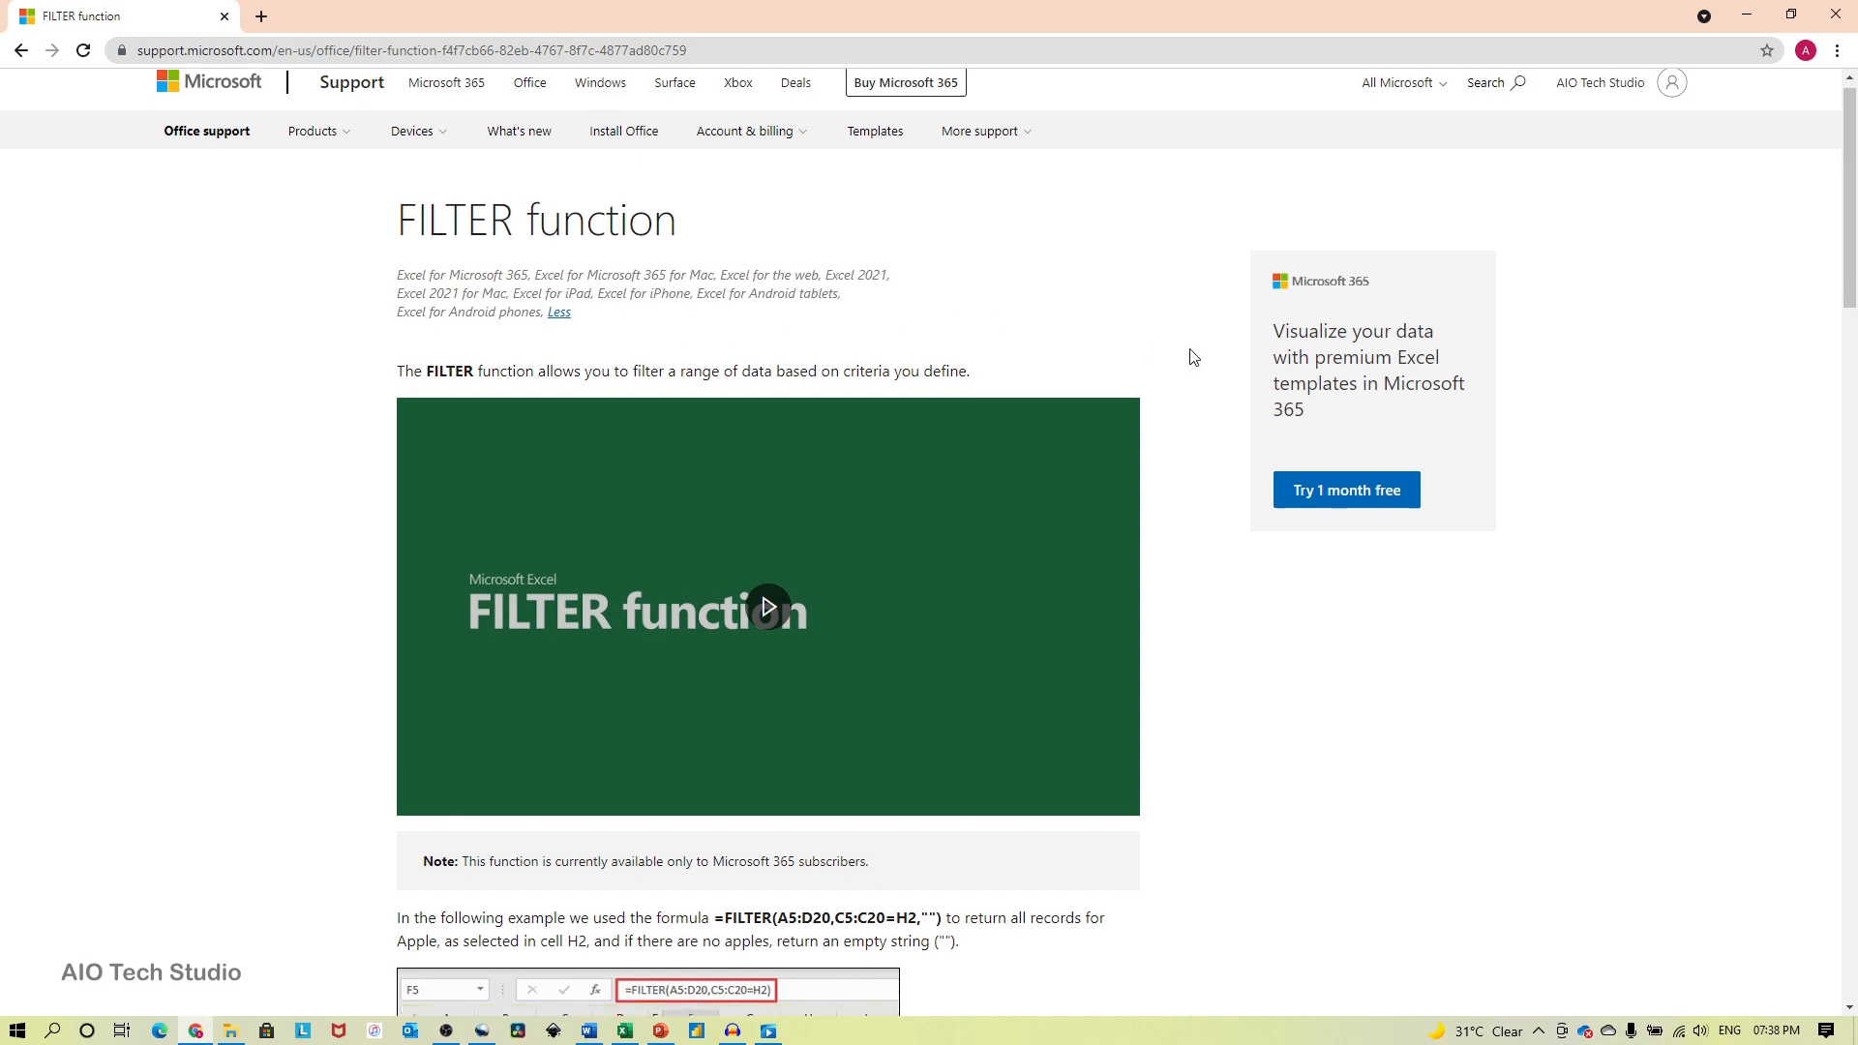
pyautogui.scroll(-10, 1193, 357)
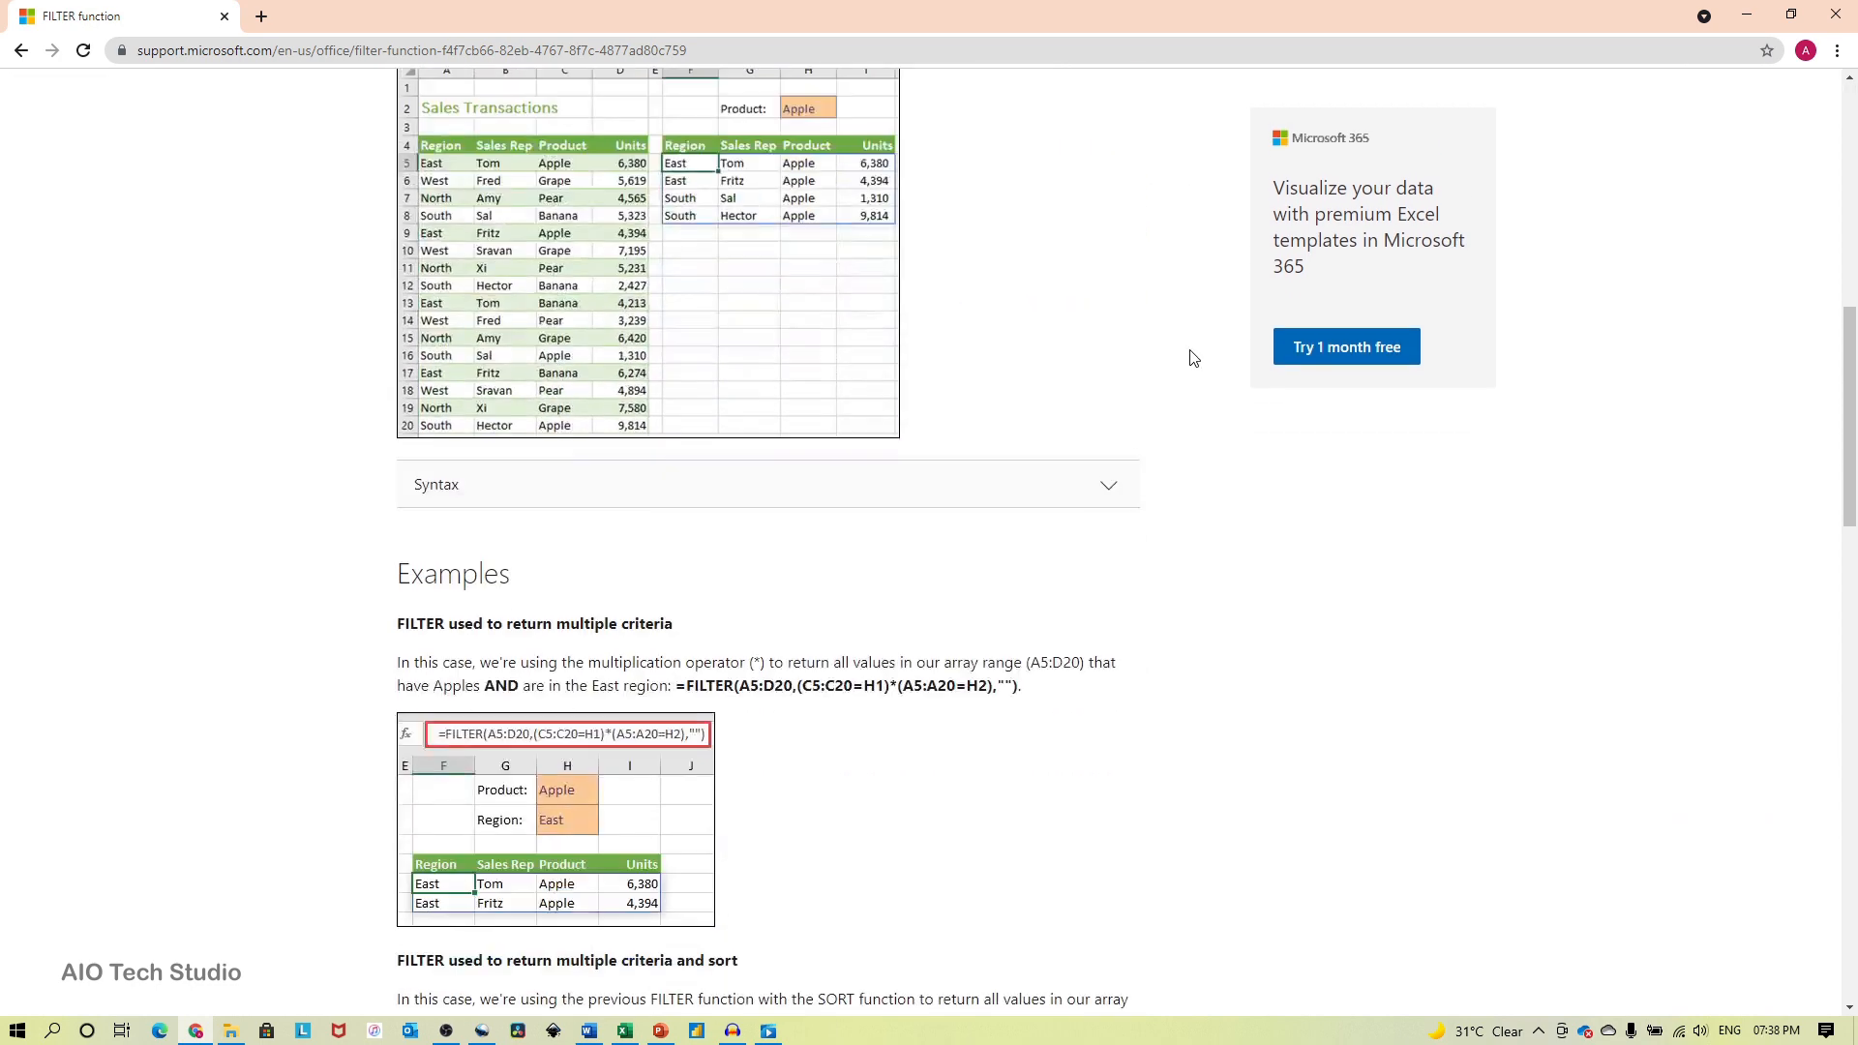
pyautogui.click(1106, 484)
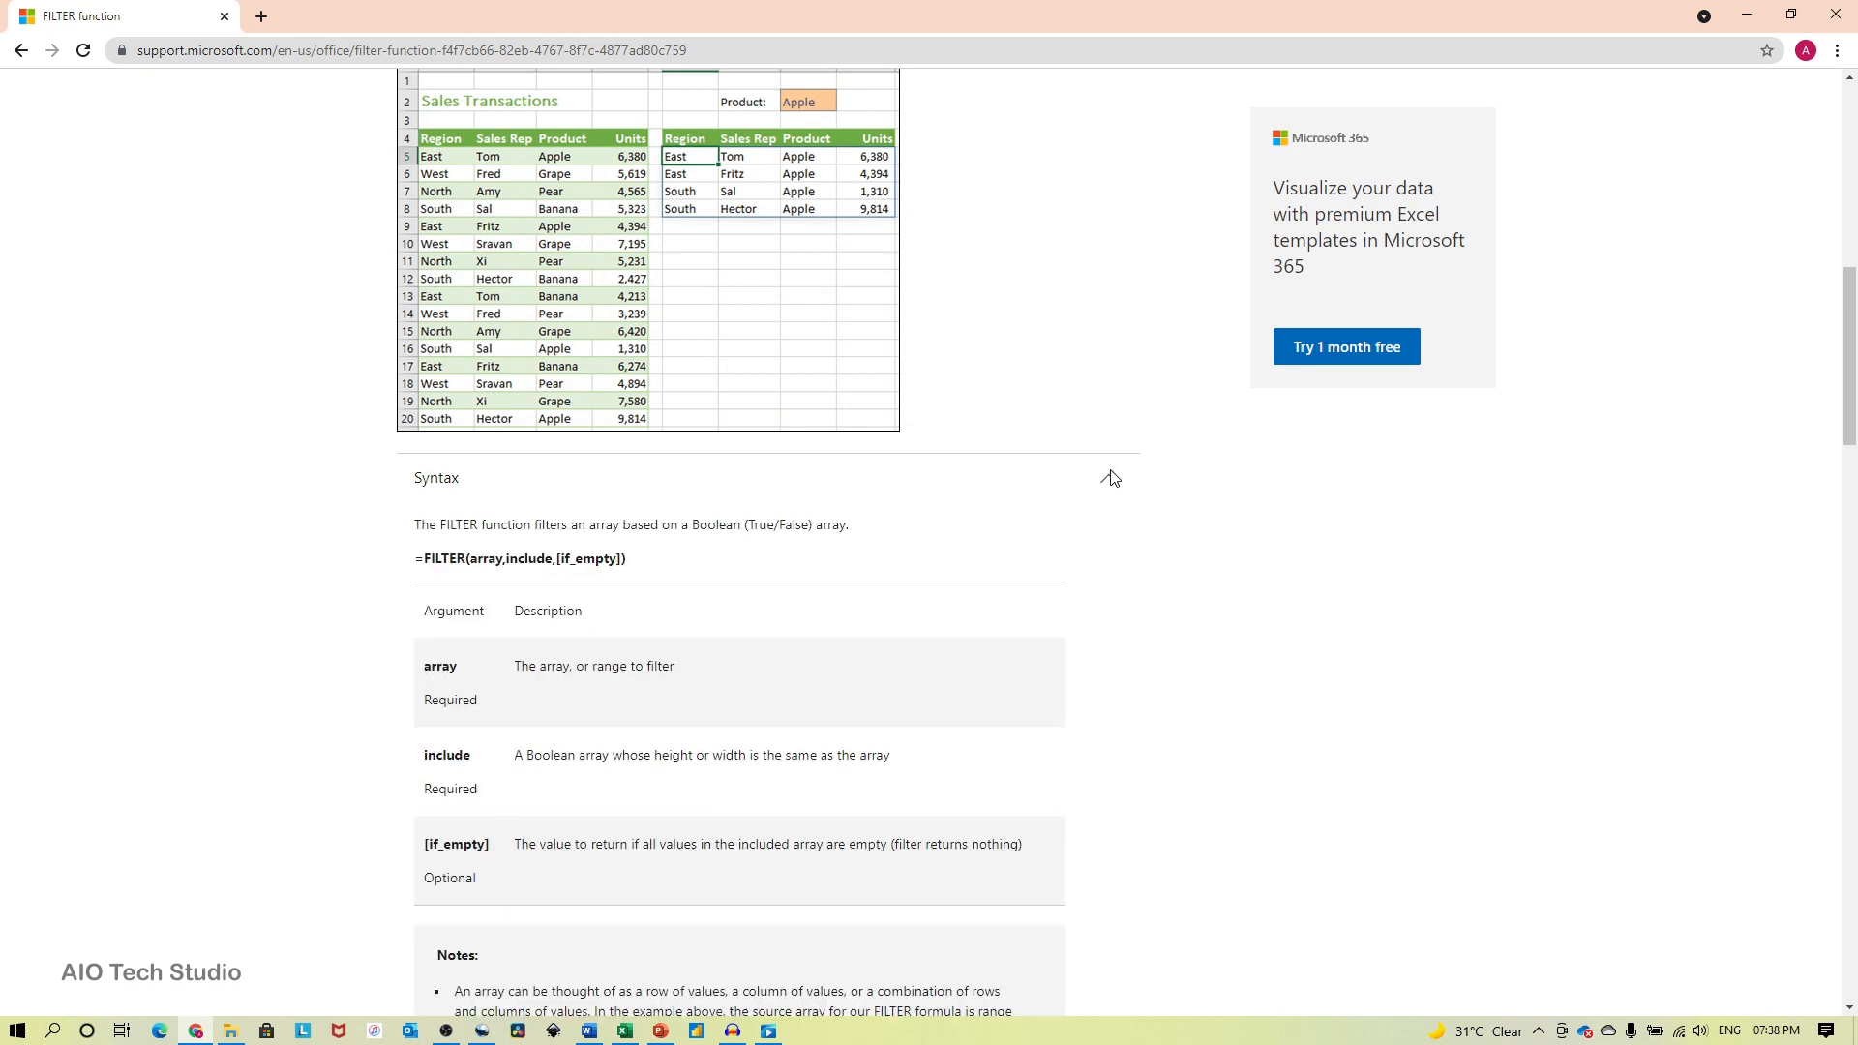
pyautogui.scroll(-2, 1111, 435)
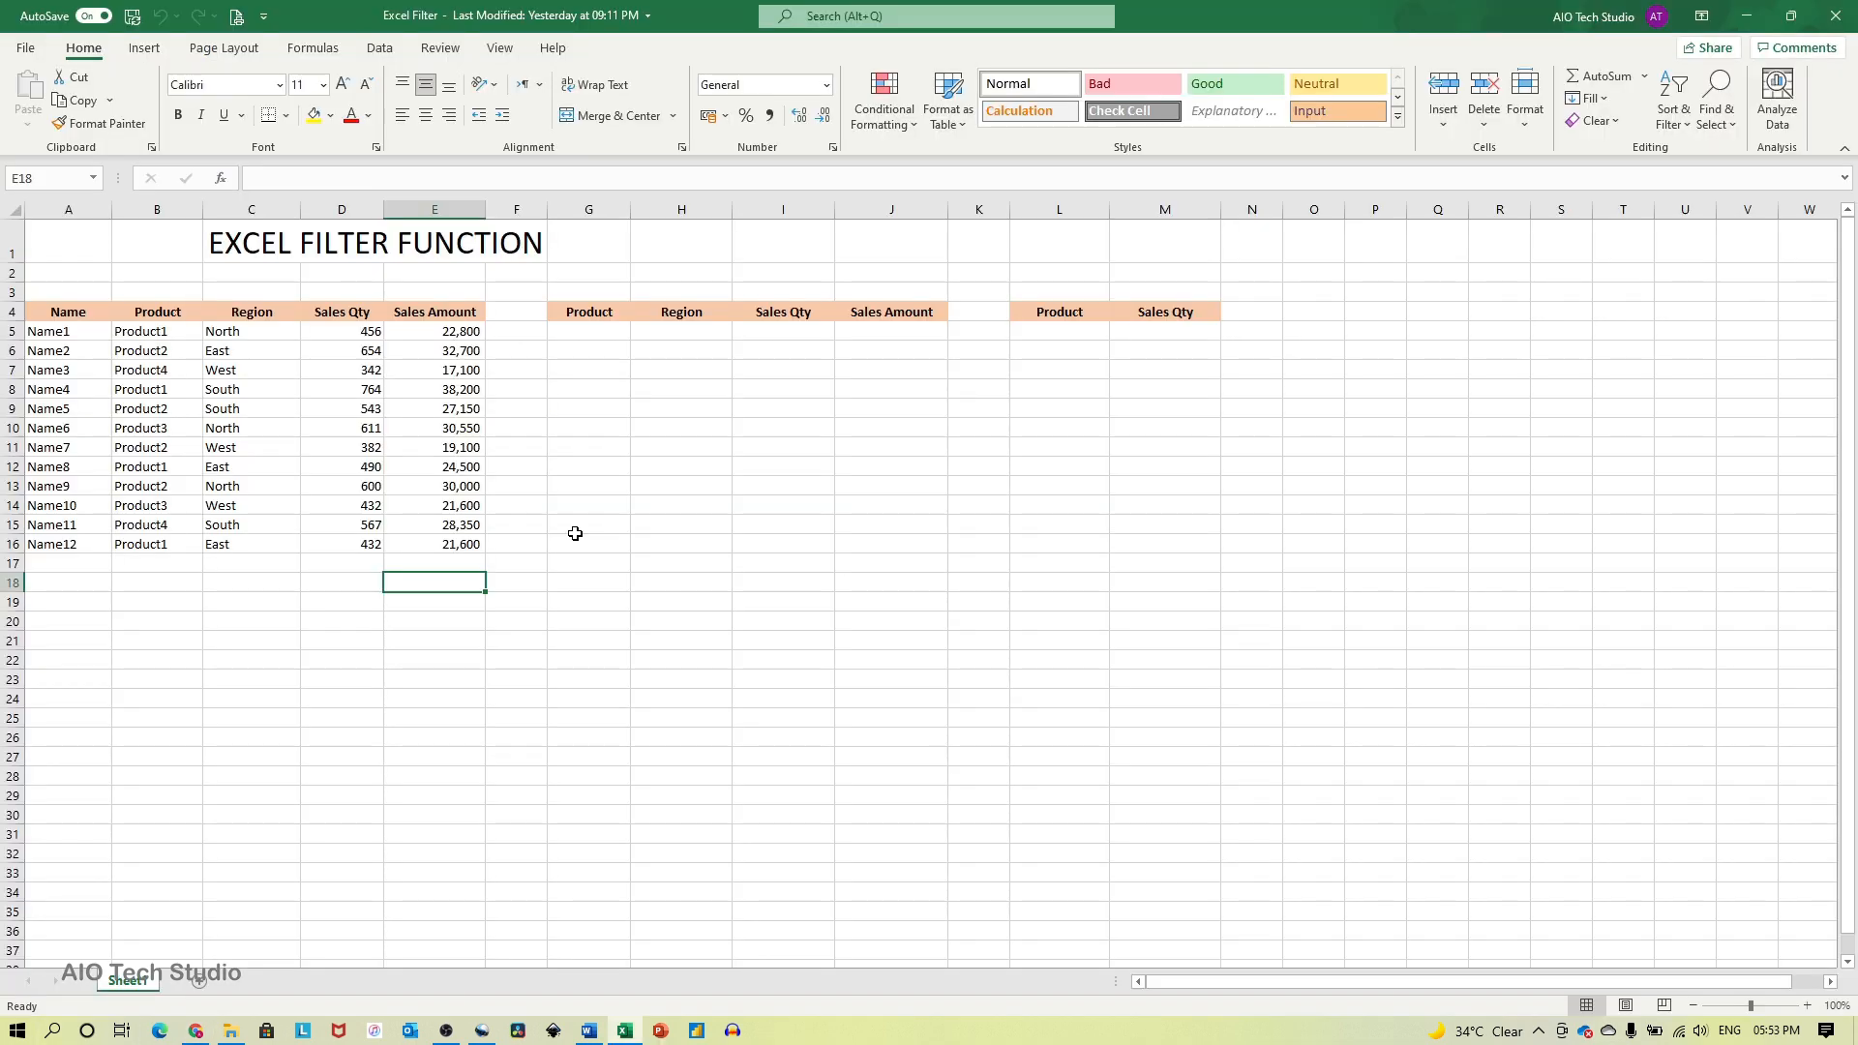
# In the Excel Filter workbook, enter =FILTER(B5:E16,B5:B16="Product1") in cell G5 to extract the Product1 records
pyautogui.moveTo(60, 314); pyautogui.dragTo(466, 559)
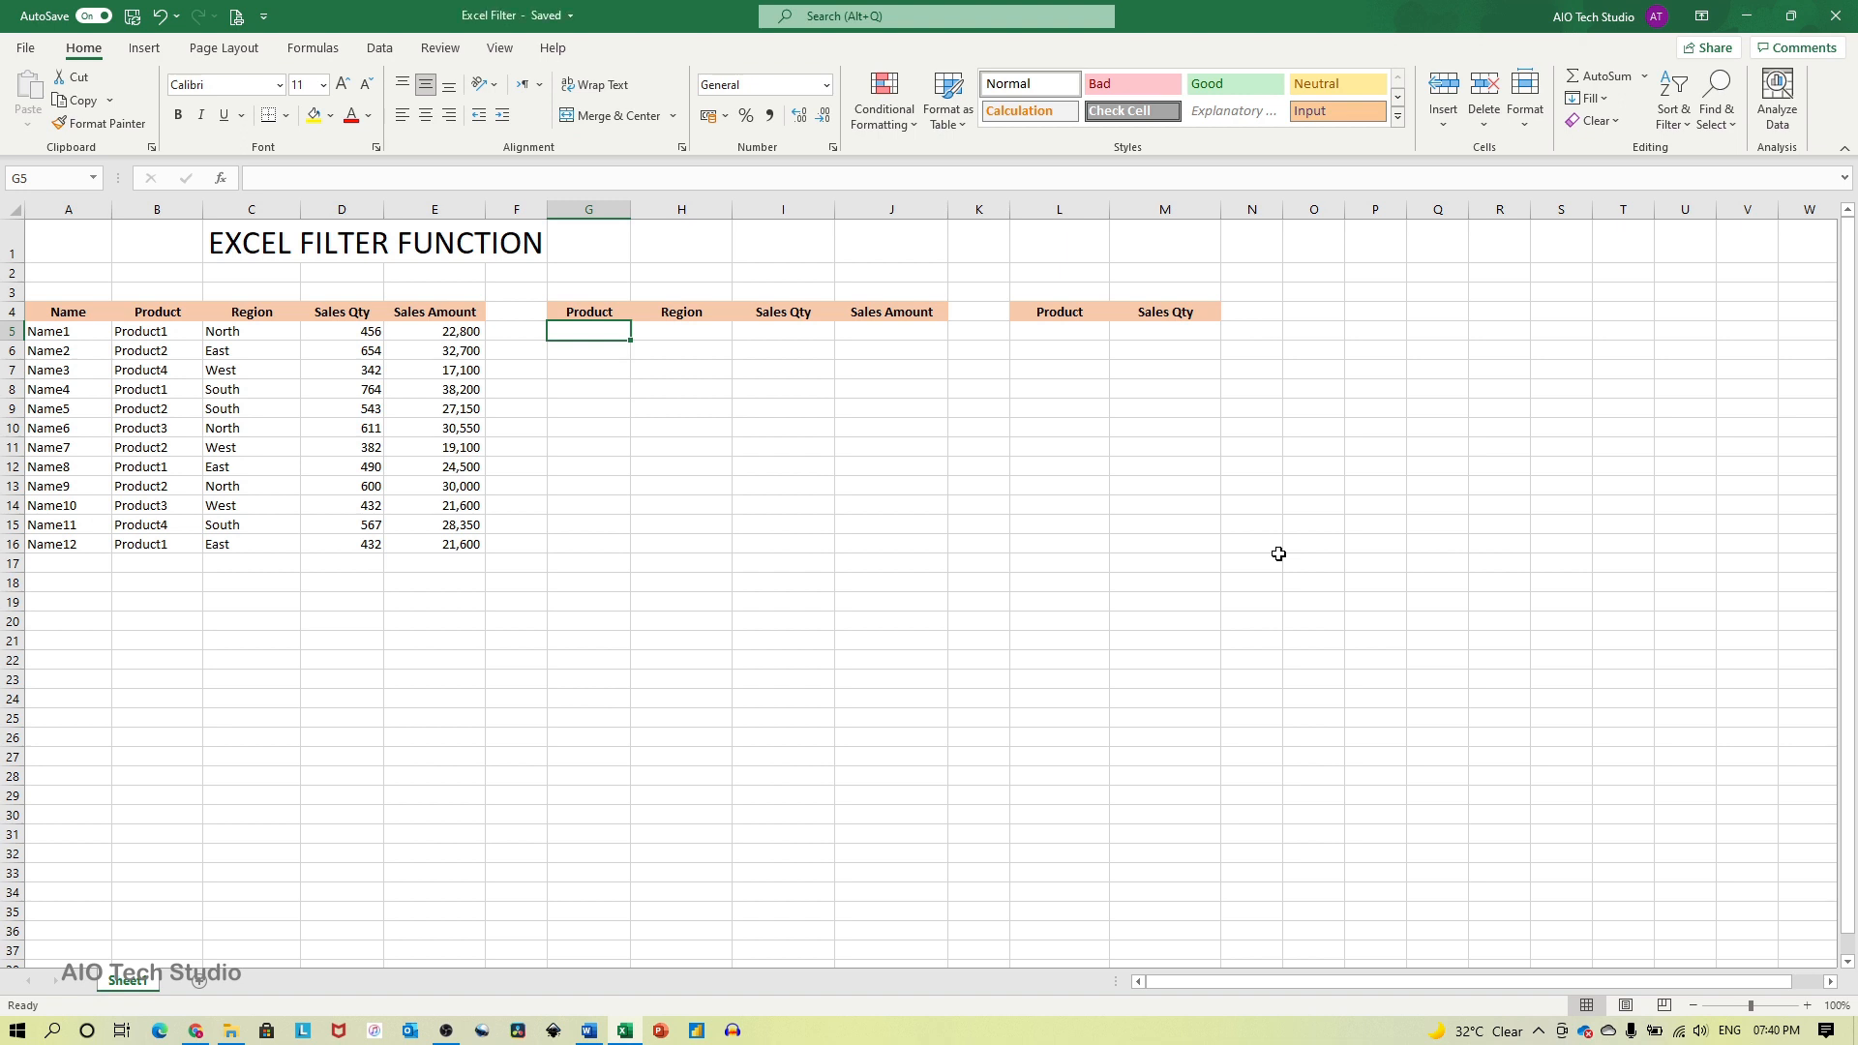
pyautogui.write('=filt')
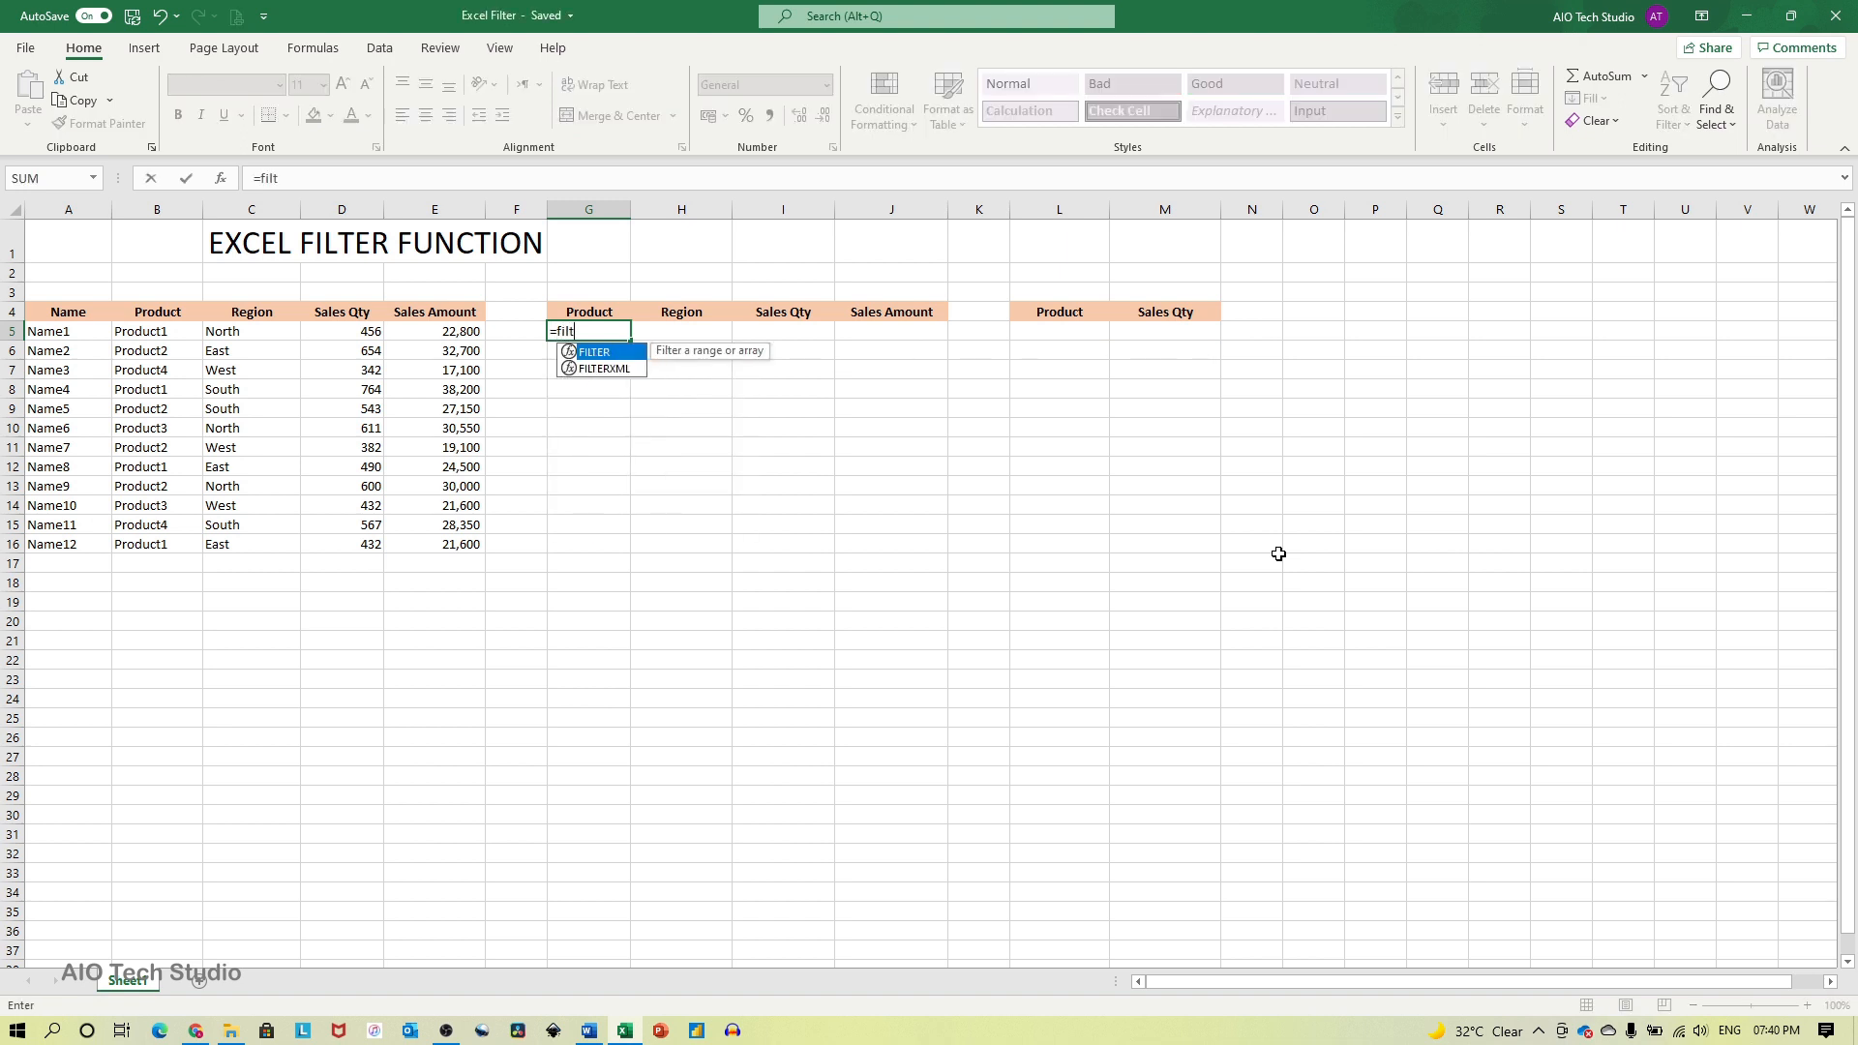
pyautogui.write('e')
pyautogui.press('Tab')
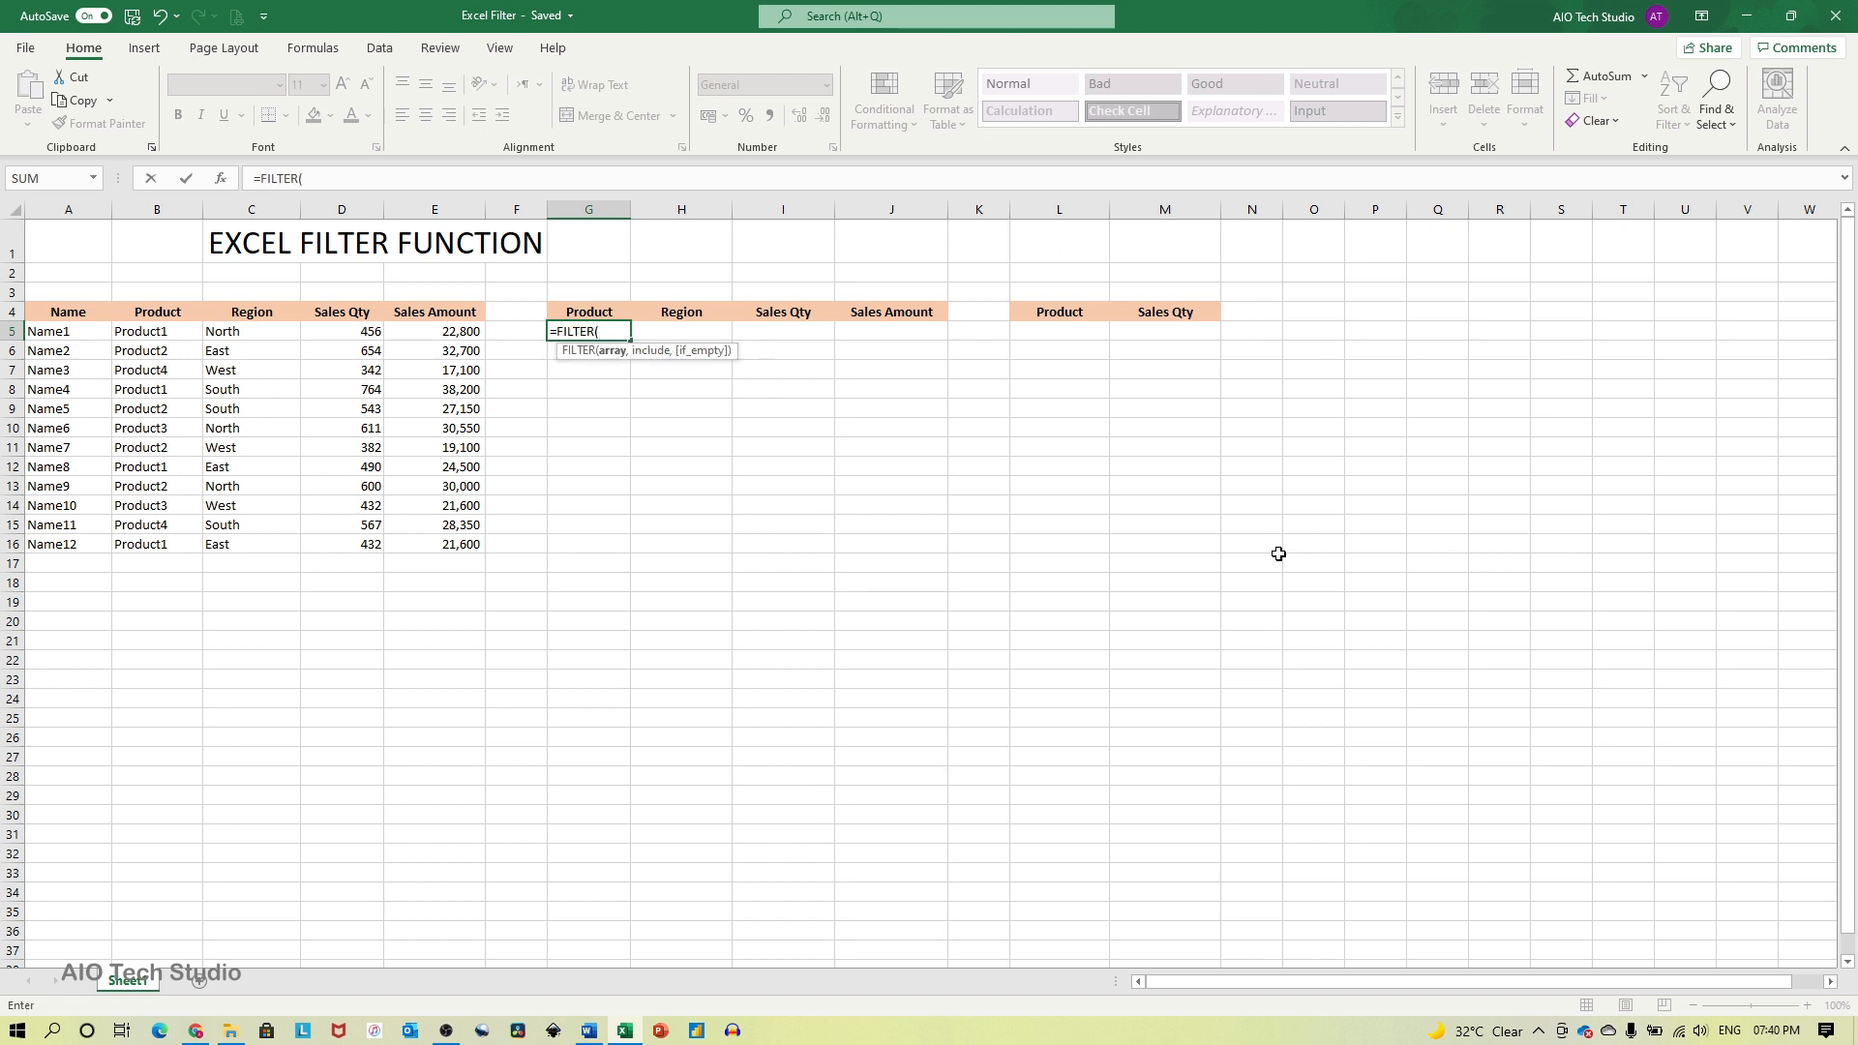
pyautogui.moveTo(721, 351); pyautogui.dragTo(742, 426)
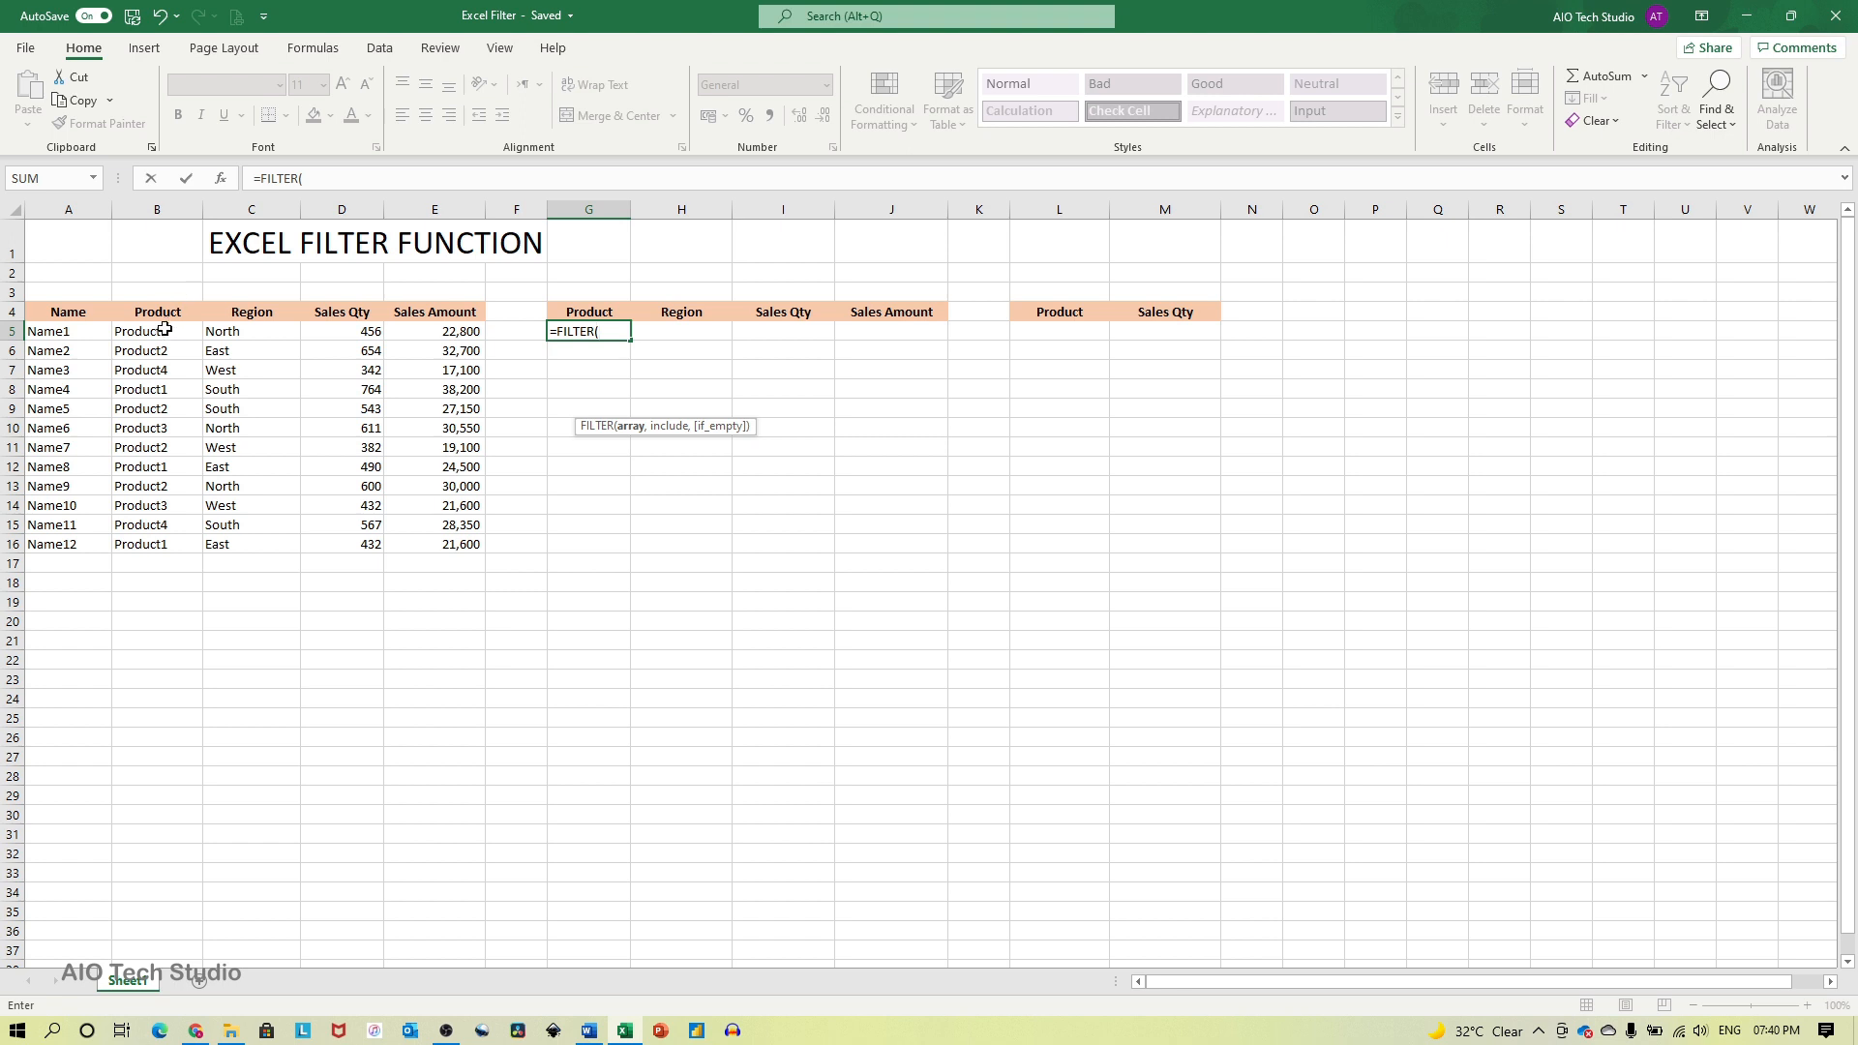
pyautogui.moveTo(163, 331); pyautogui.dragTo(440, 542)
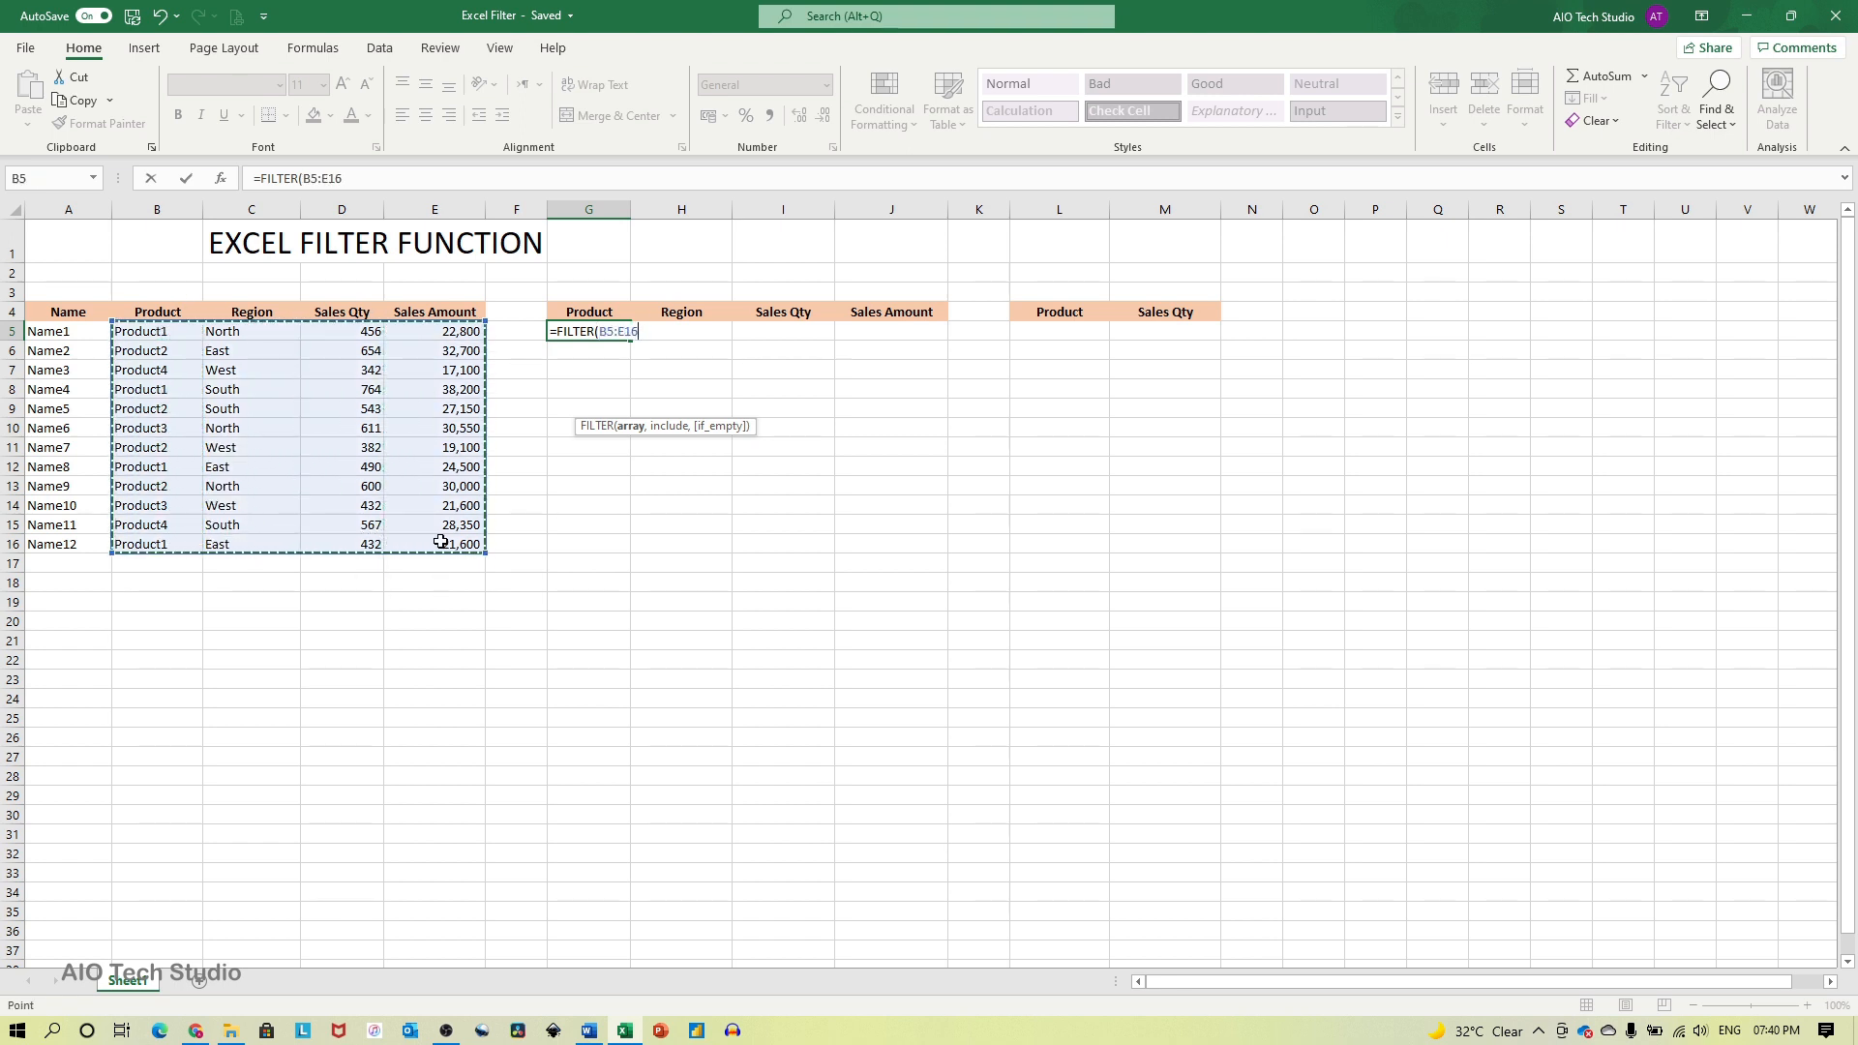
pyautogui.write(',')
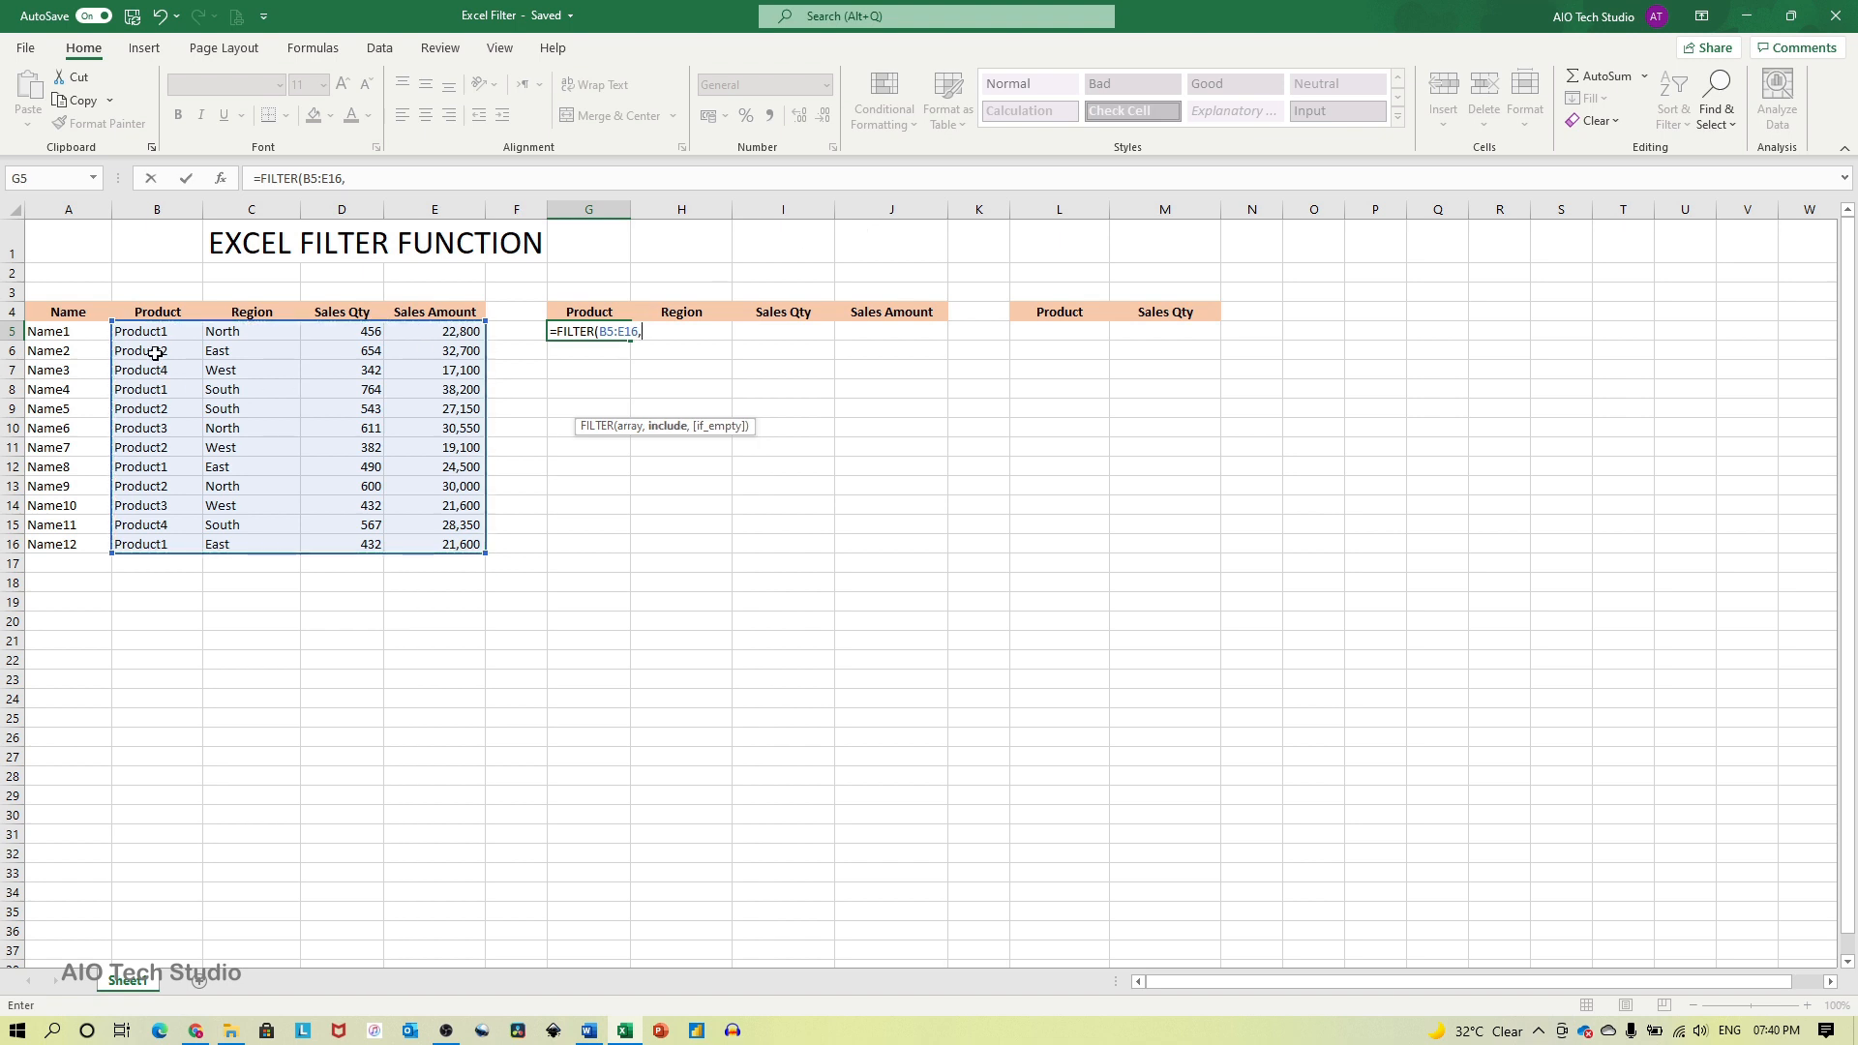
pyautogui.moveTo(157, 330); pyautogui.dragTo(146, 545)
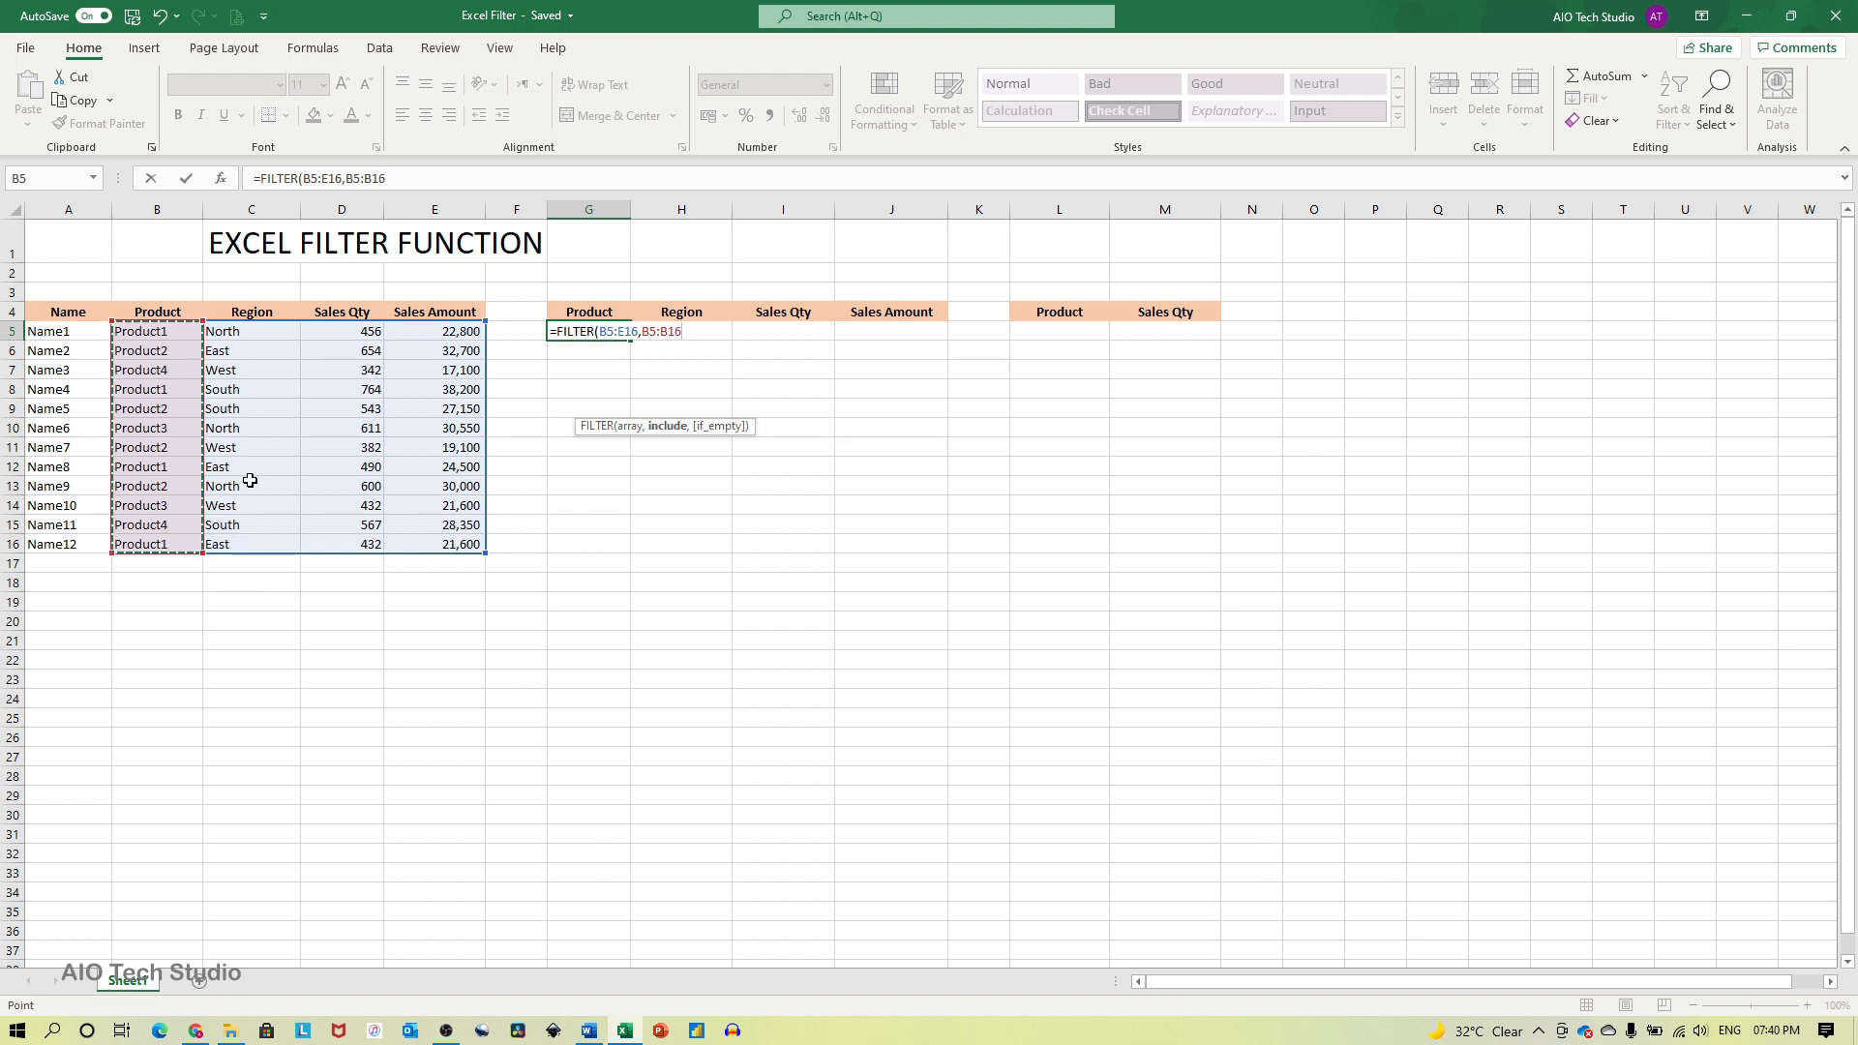
pyautogui.write('="Pr')
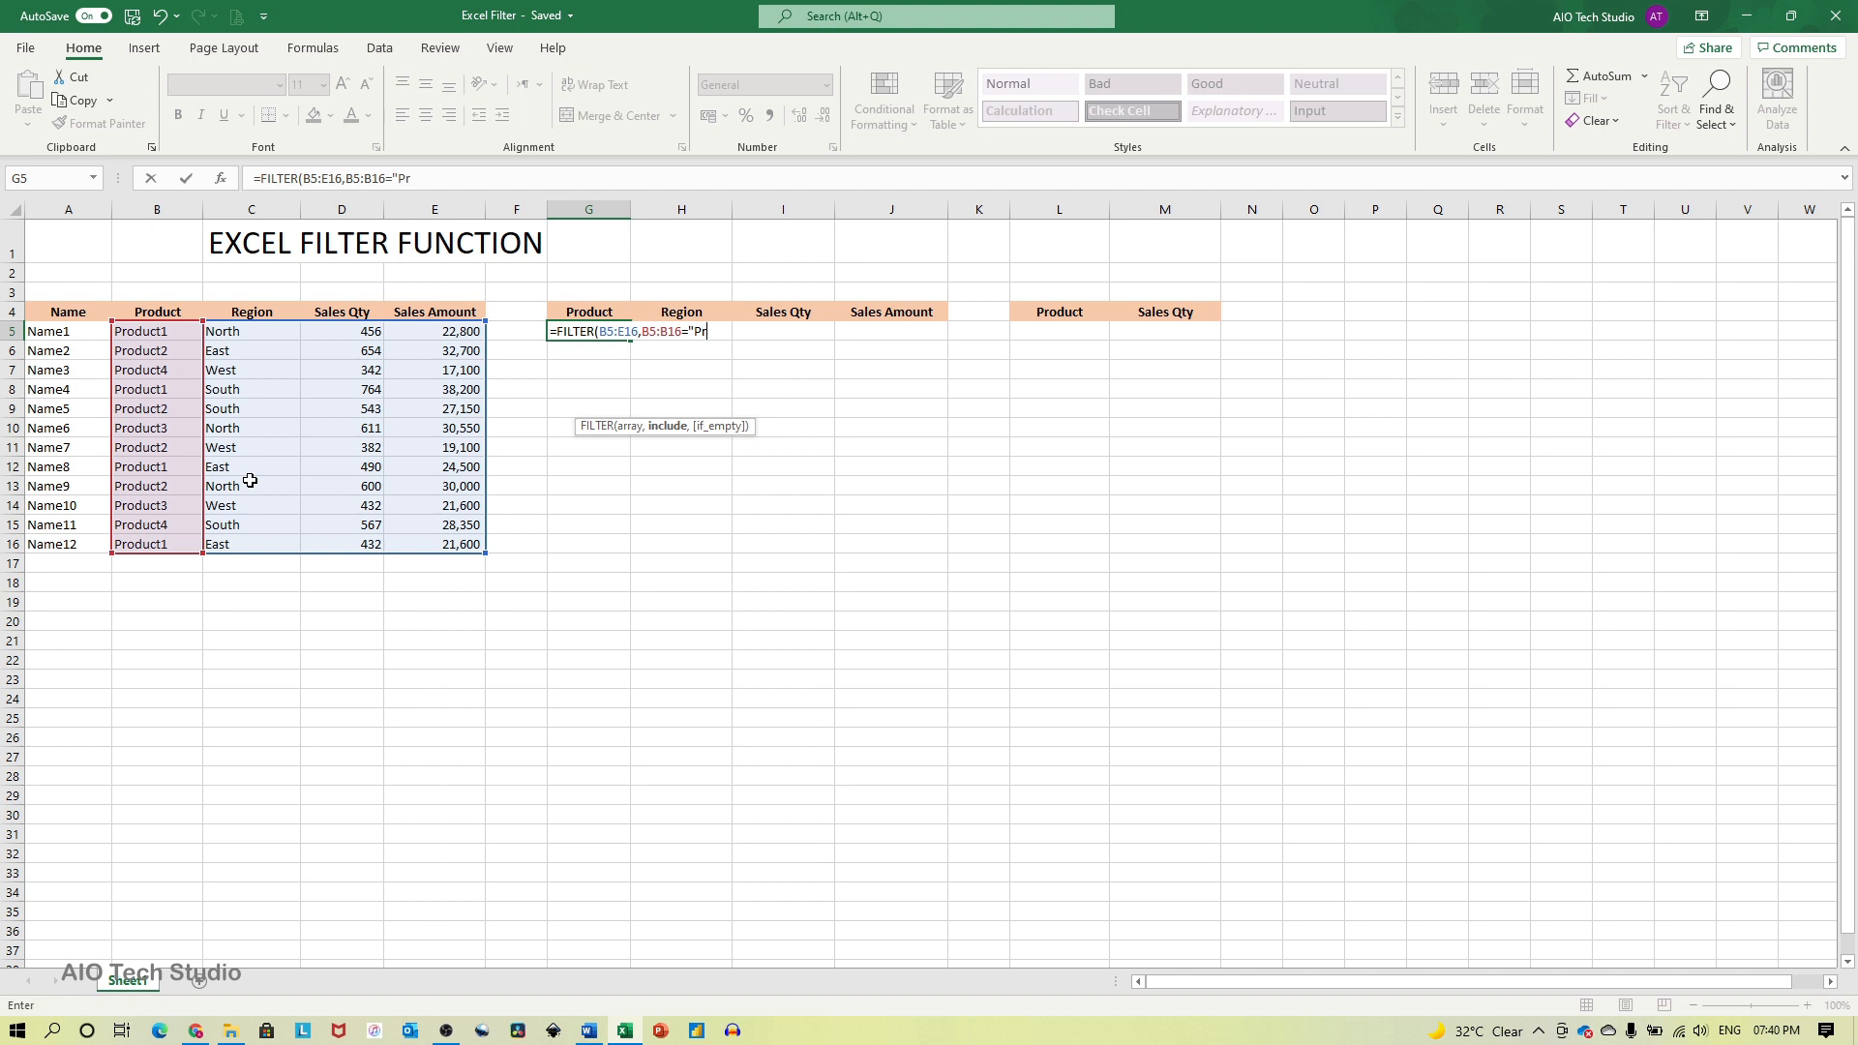
pyautogui.write('oduct1"')
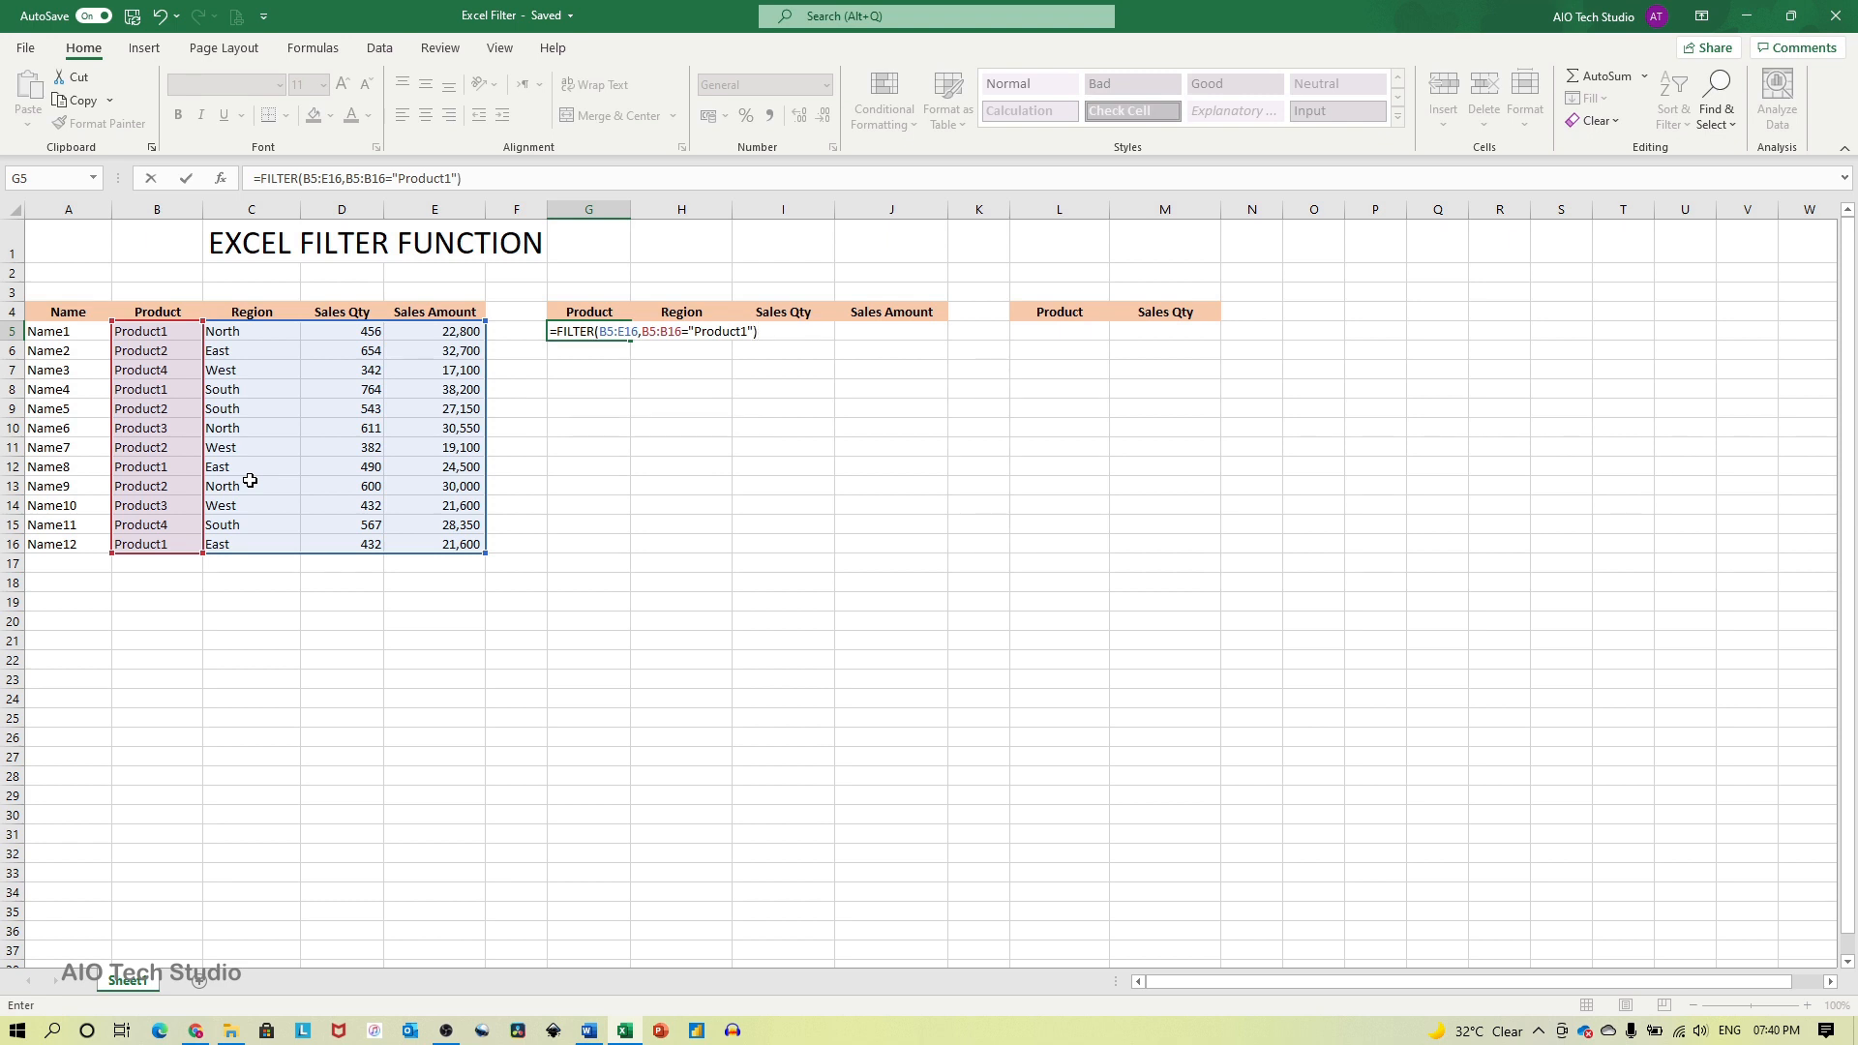
pyautogui.press('Return')
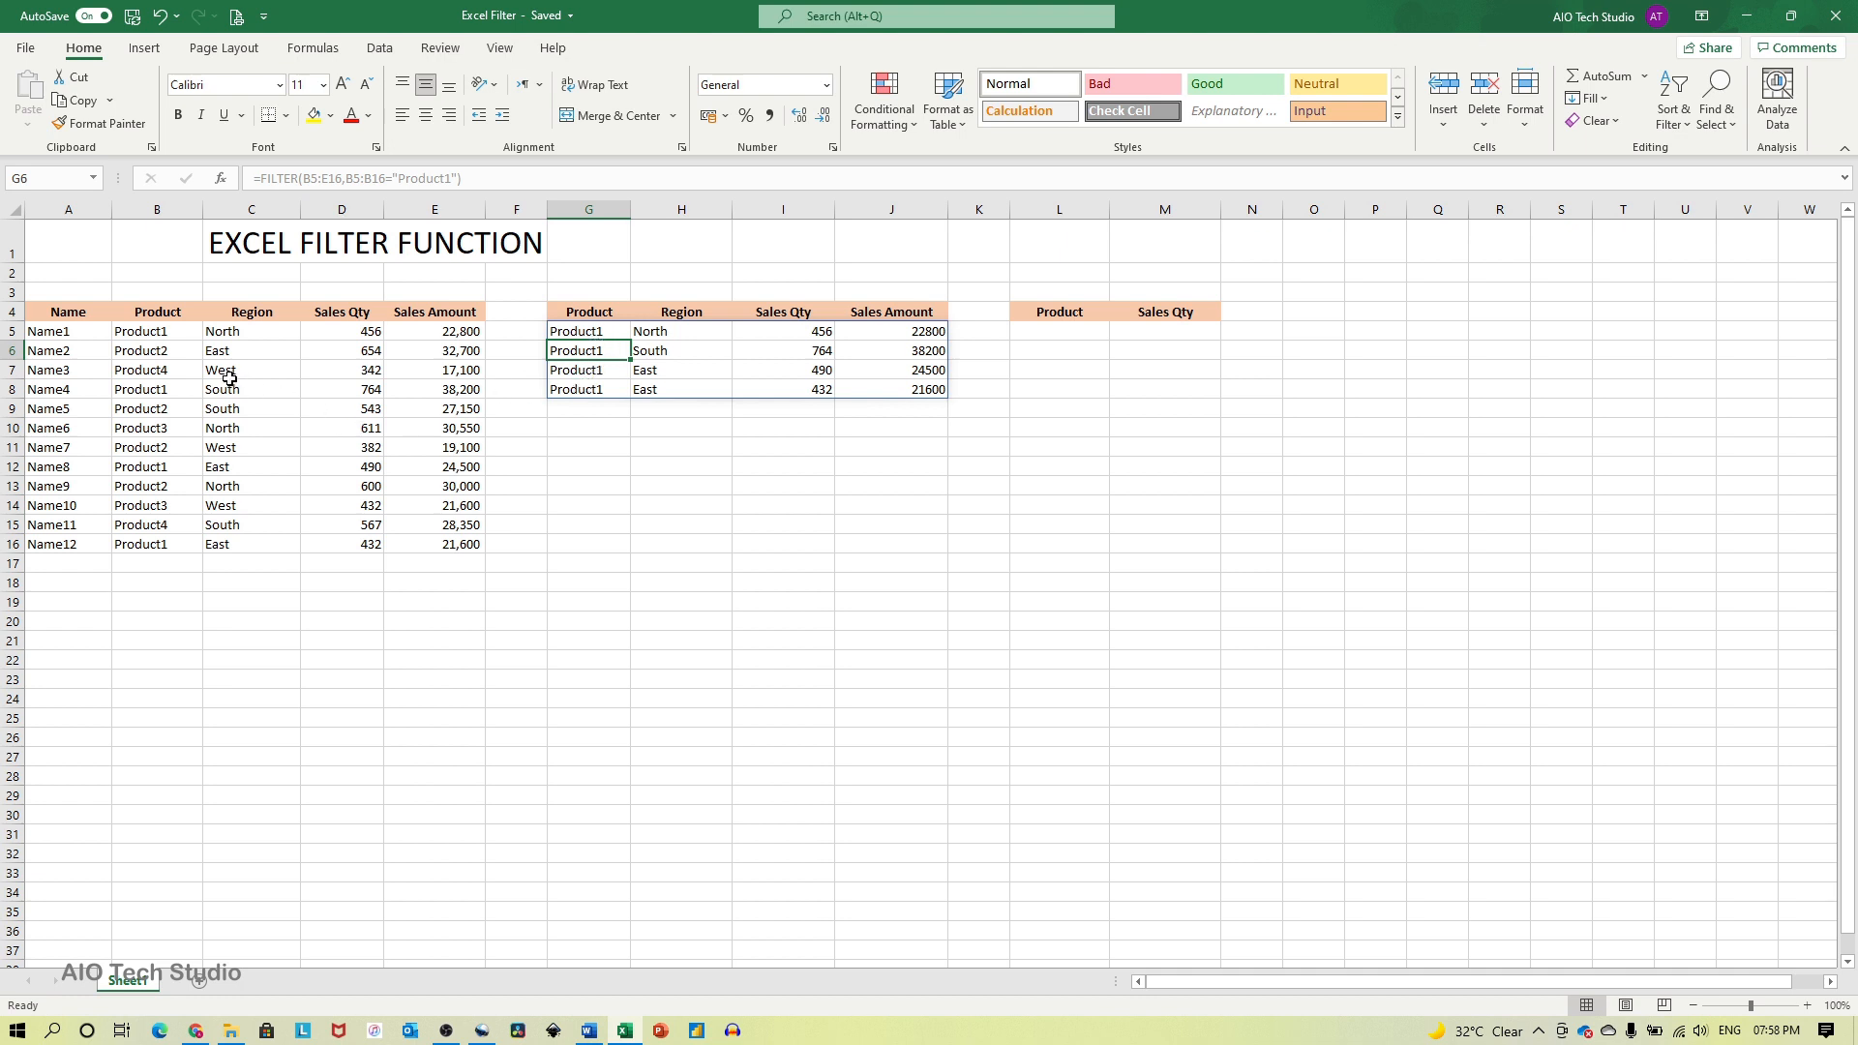
# Select the Product1 rows in columns B to E of the source table to compare them with the filtered output
pyautogui.click(180, 334)
pyautogui.moveTo(179, 334); pyautogui.dragTo(431, 334)
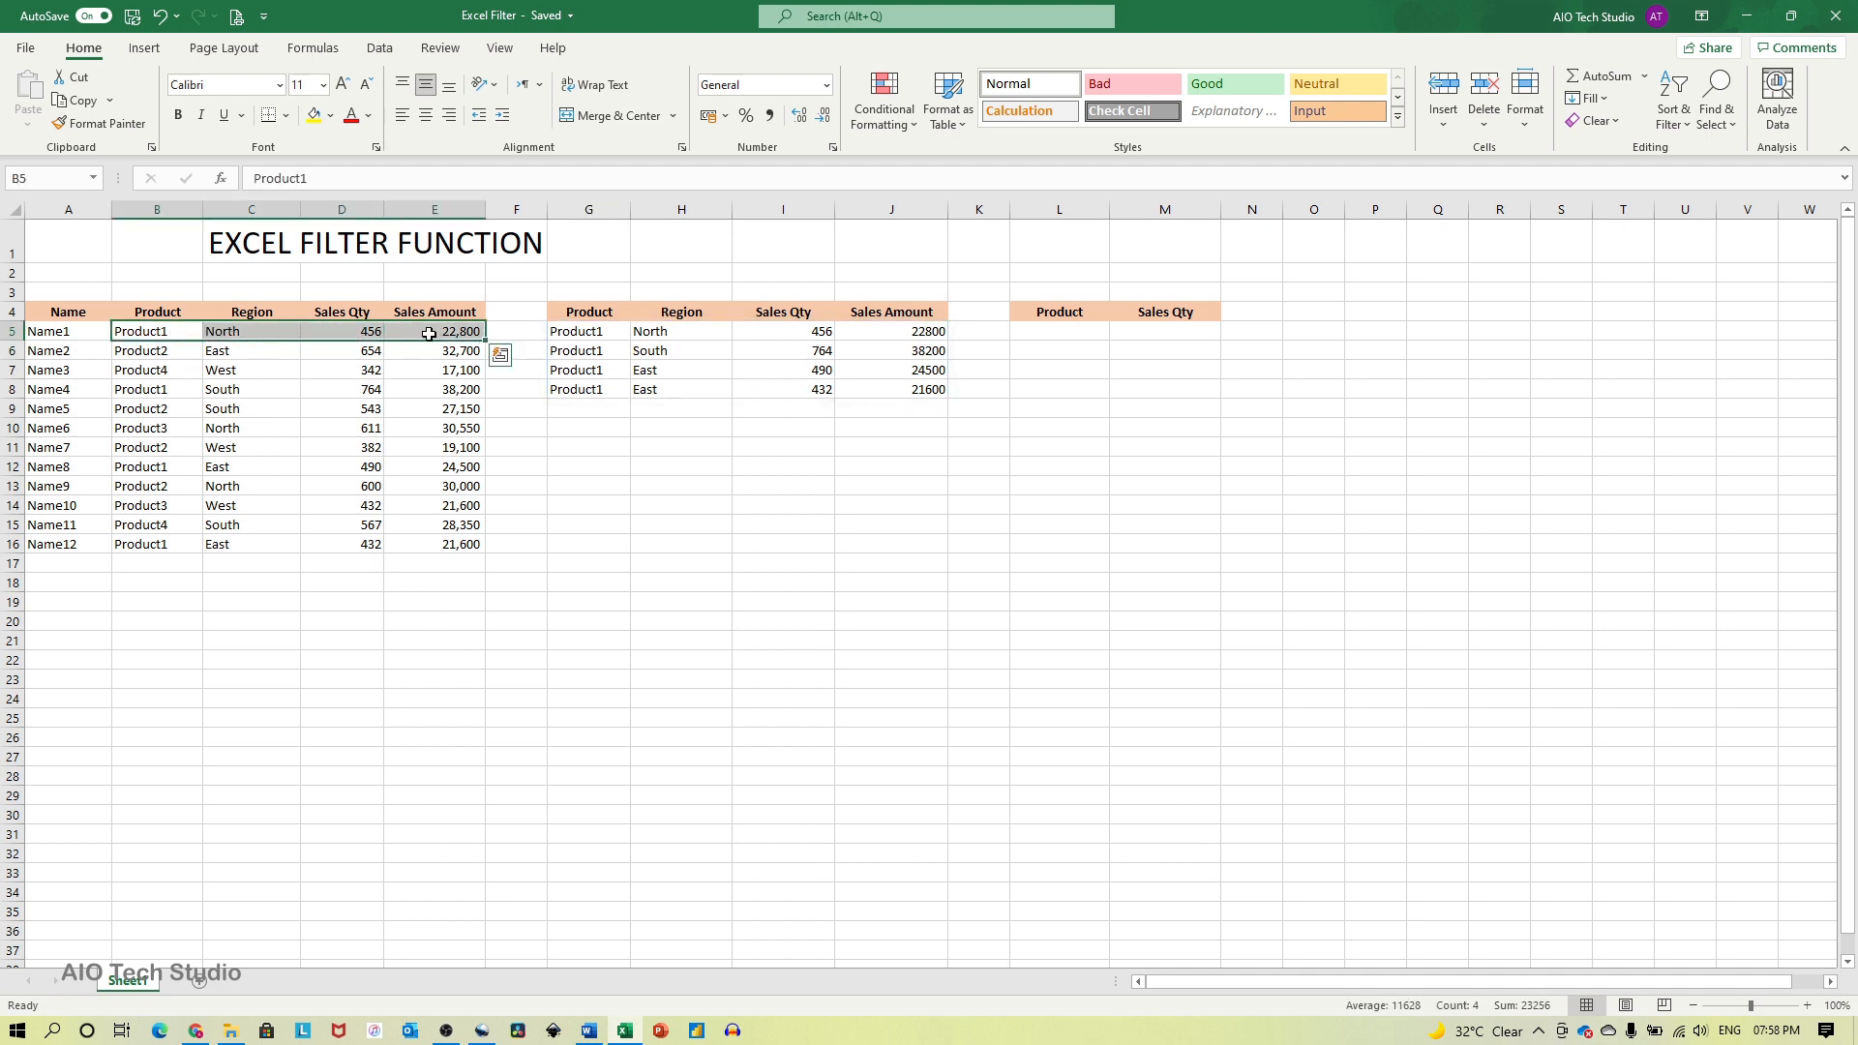
pyautogui.moveTo(161, 389); pyautogui.dragTo(383, 389)
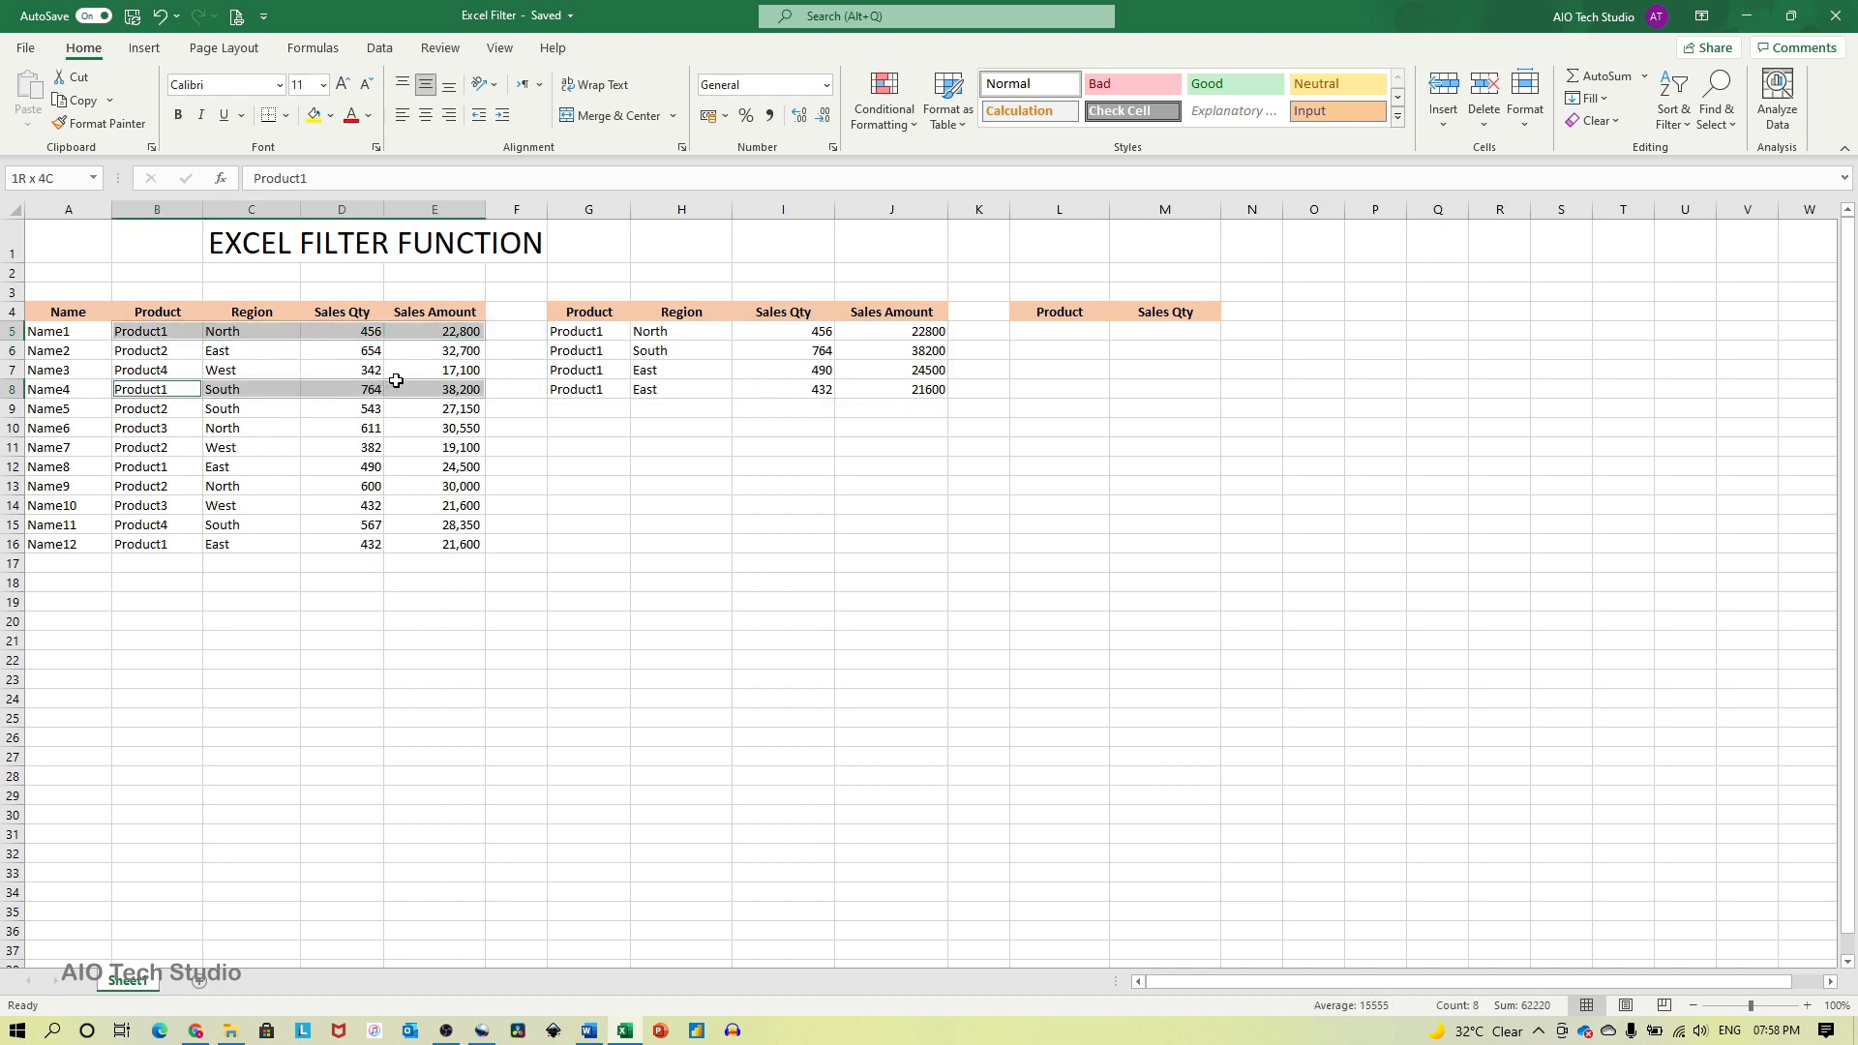
pyautogui.moveTo(137, 466); pyautogui.dragTo(435, 466)
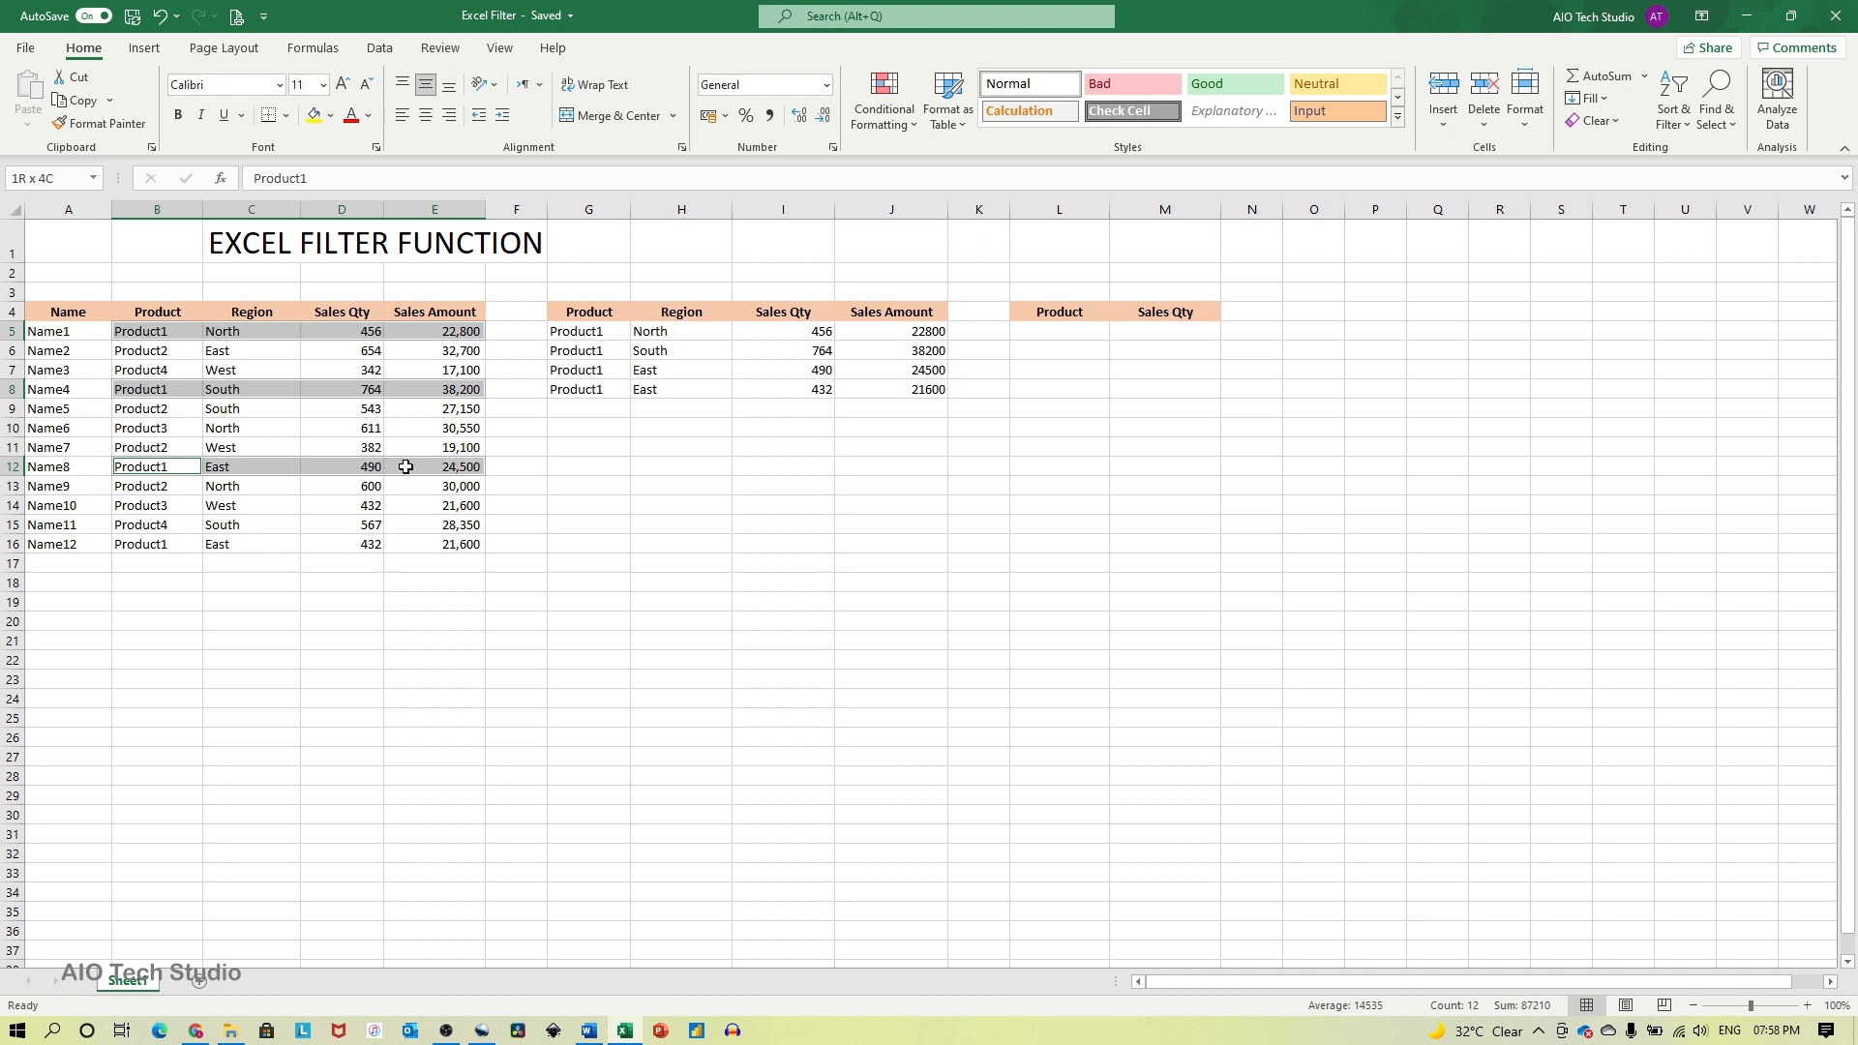
pyautogui.moveTo(133, 544); pyautogui.dragTo(407, 541)
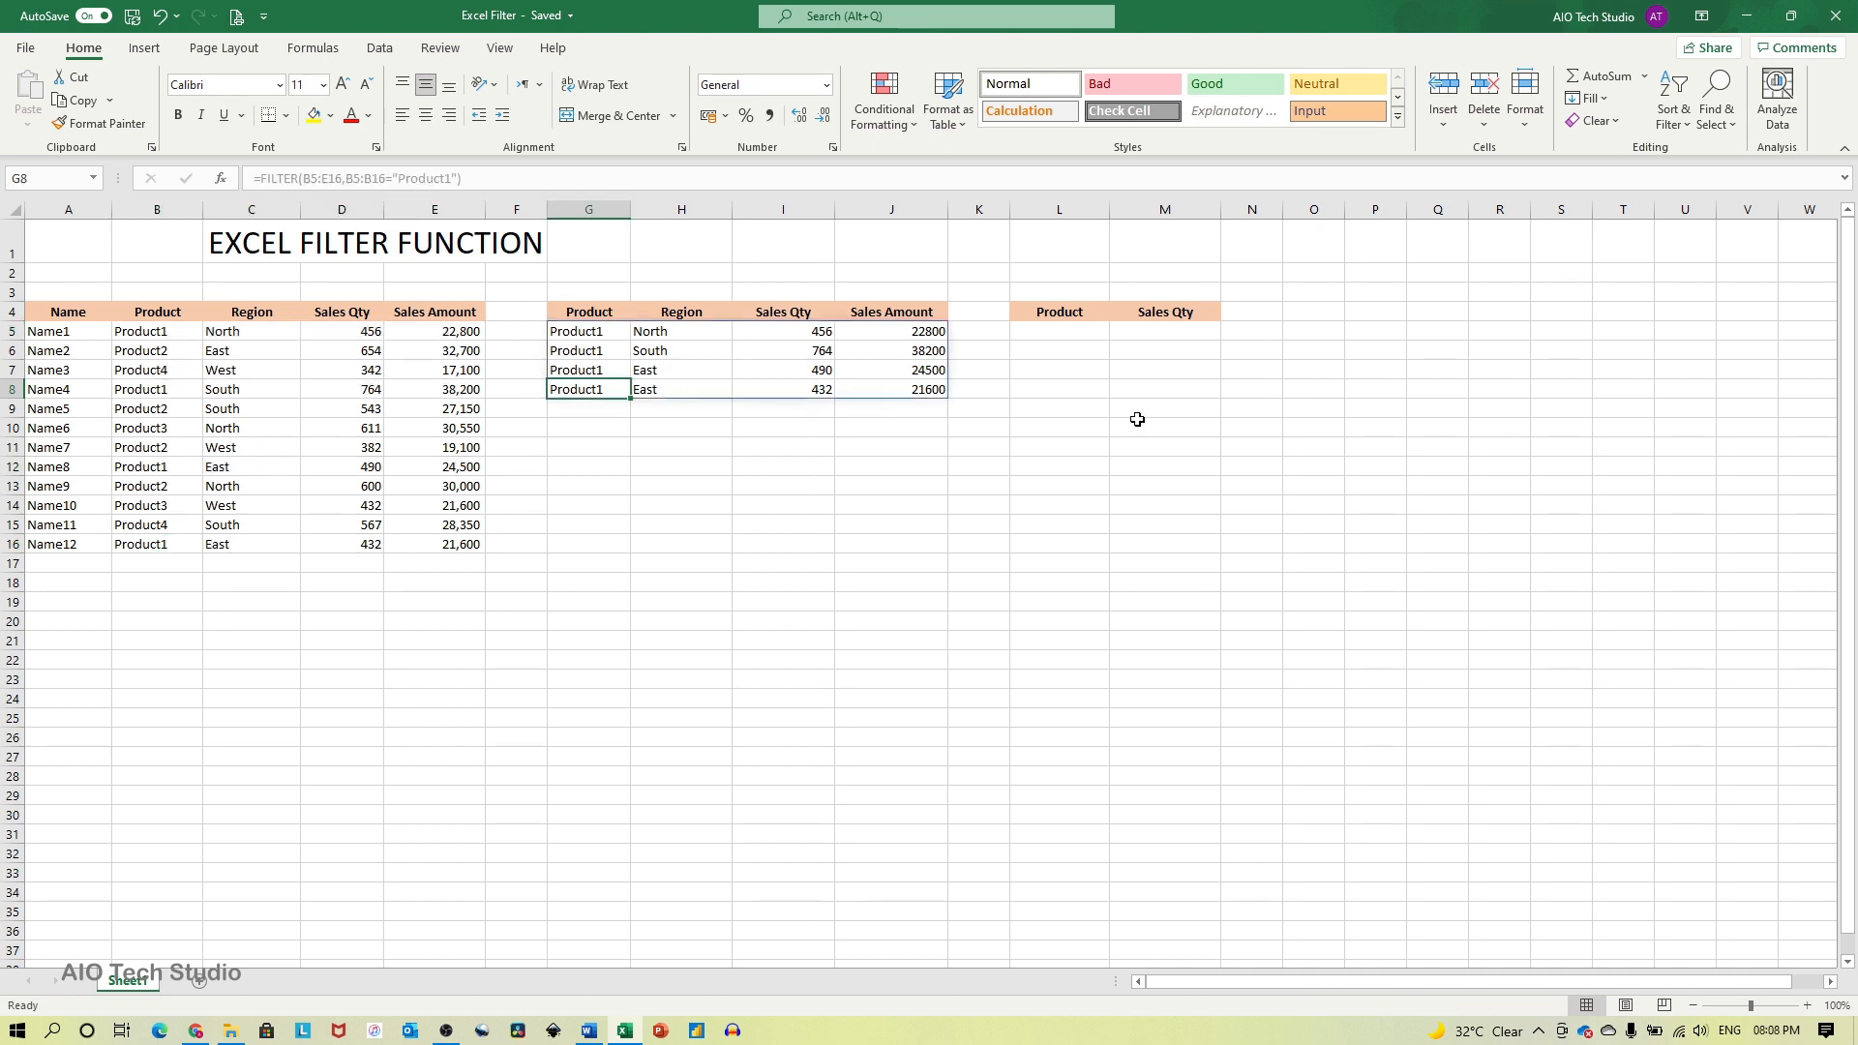
# Enter "block" in cell G8 within the formula's output range, and check the effect on cell G5
pyautogui.write('b')
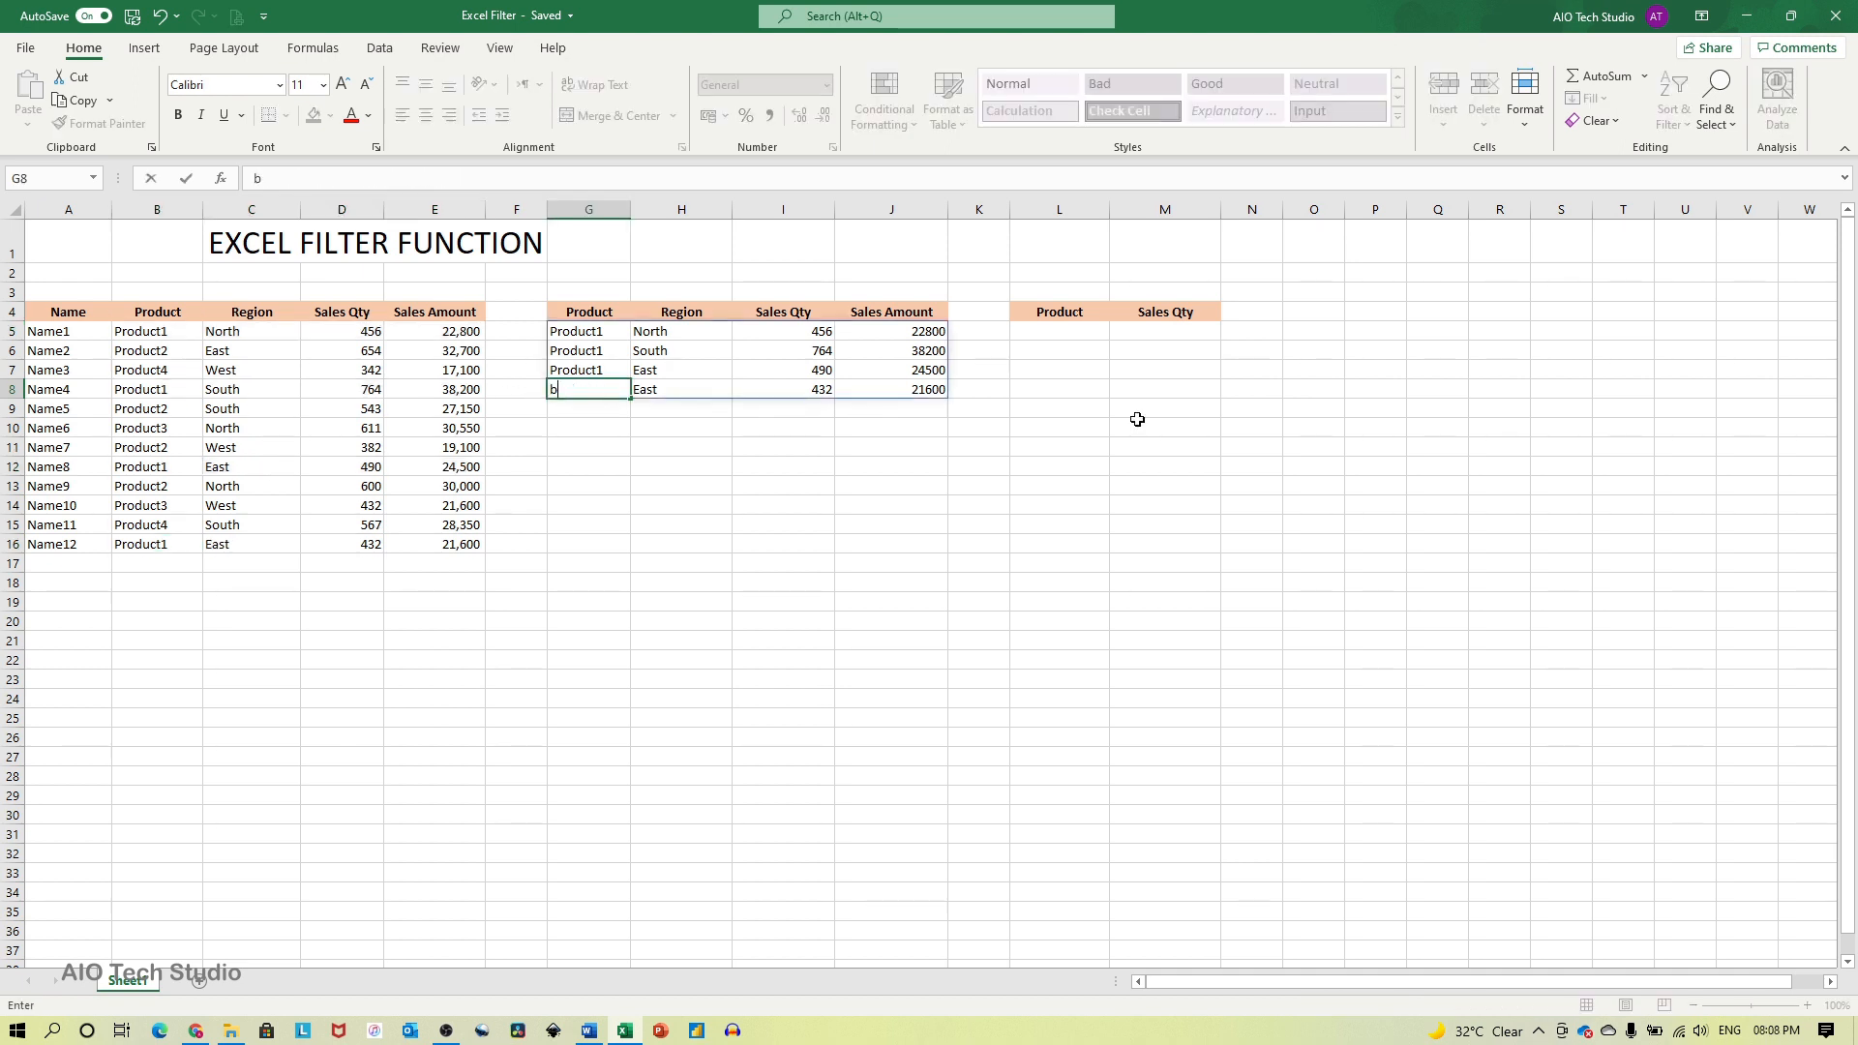
pyautogui.write('lock')
pyautogui.press('Return')
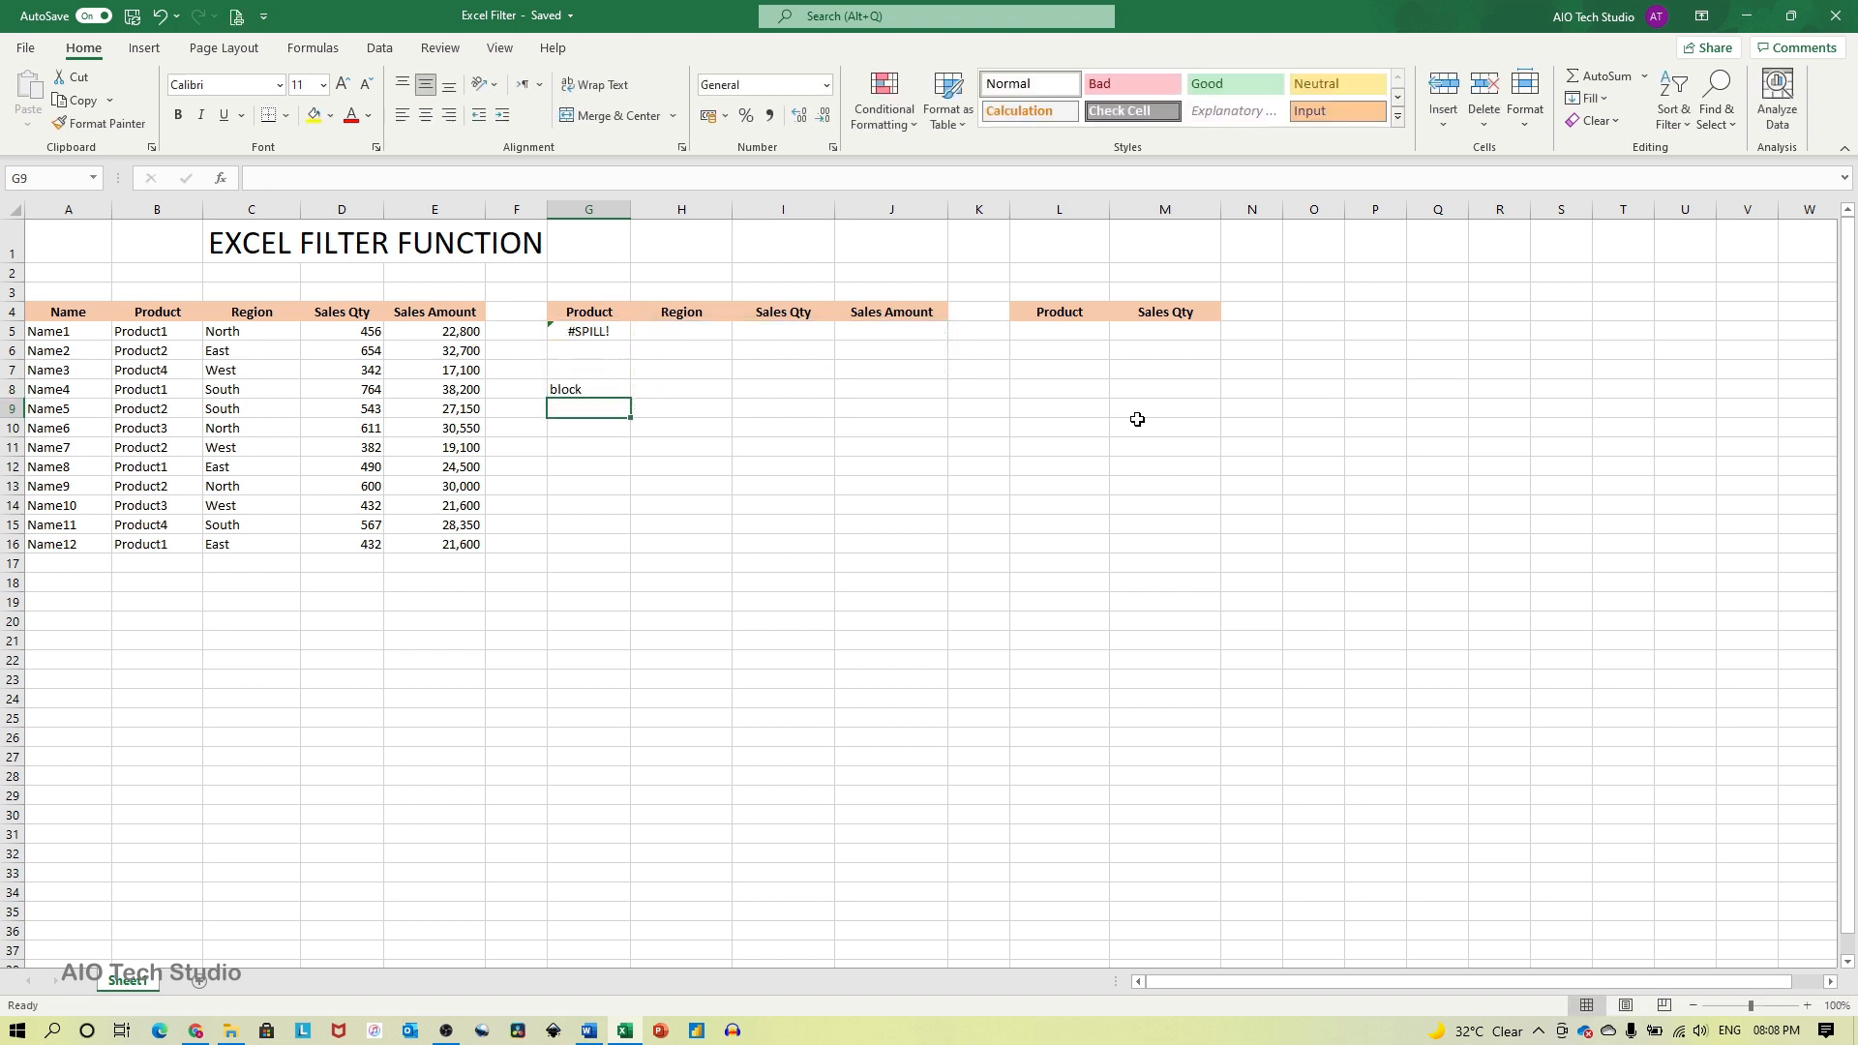
pyautogui.press('Up')
pyautogui.press('Up')
pyautogui.press('Up')
pyautogui.press('Up')
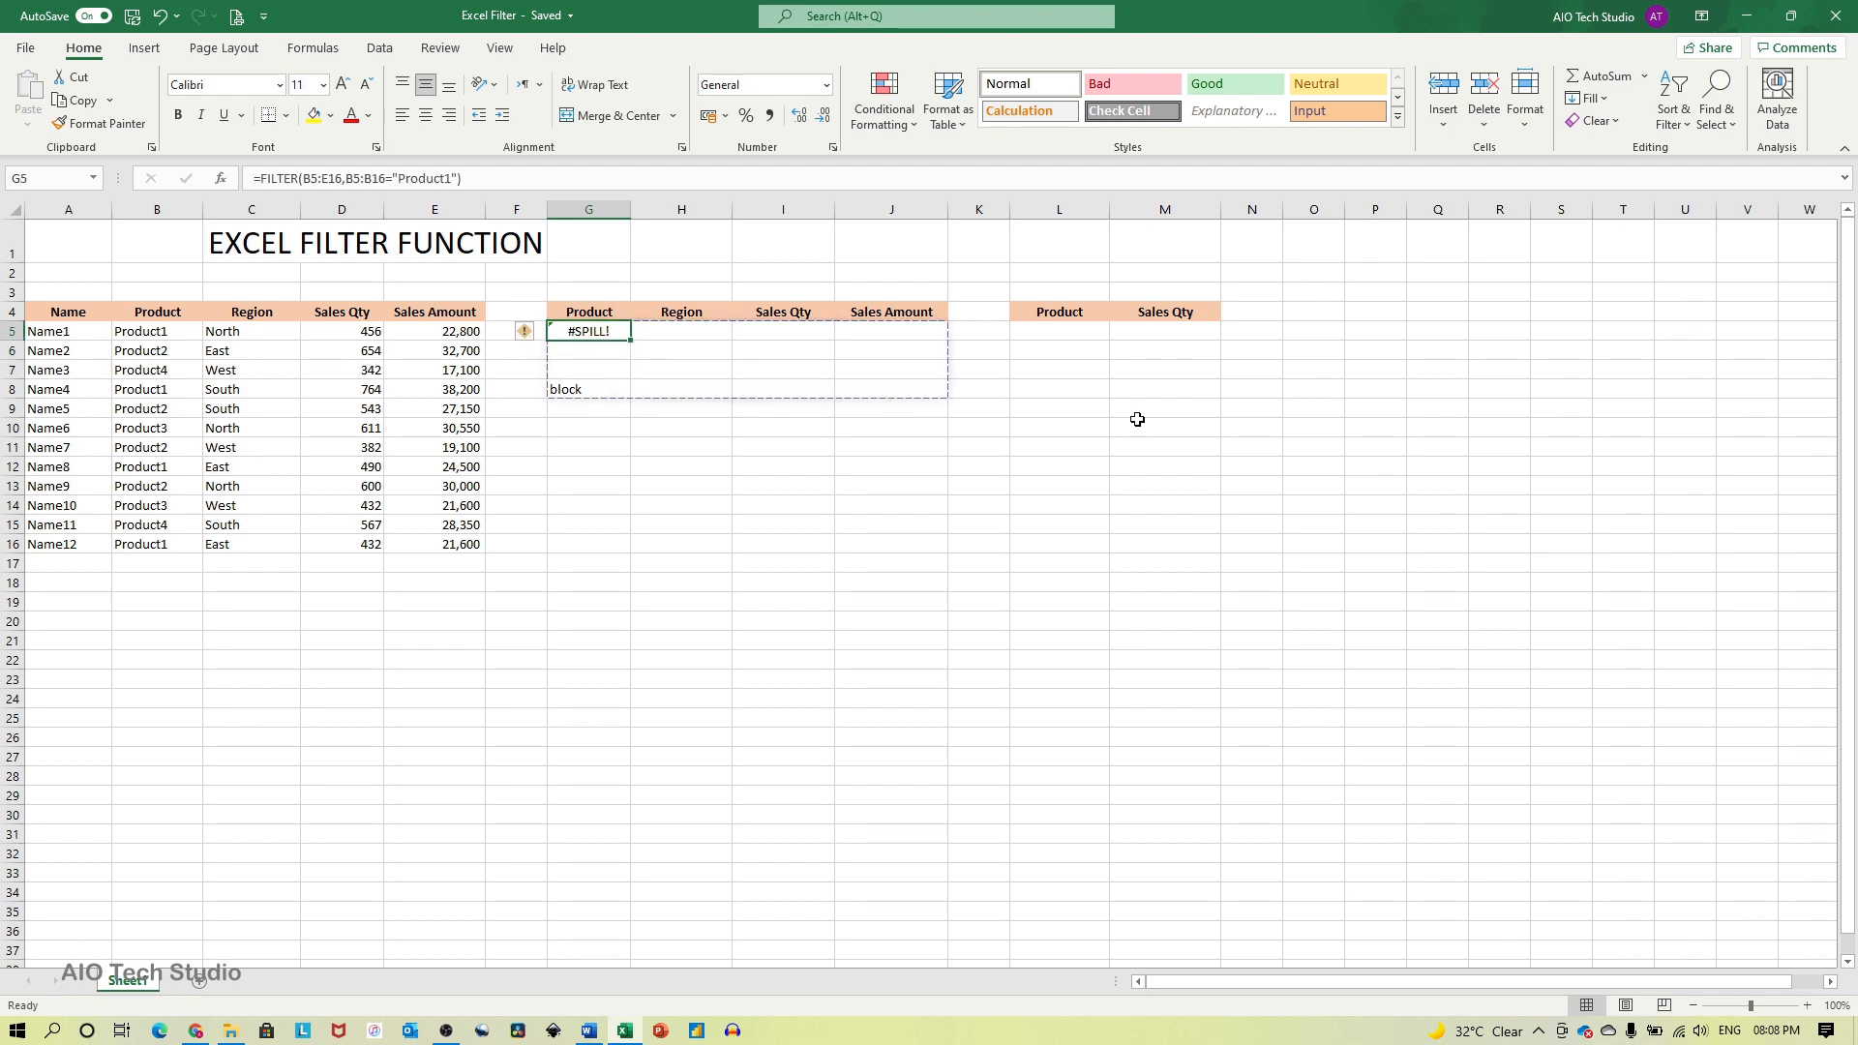
# Delete the blocking text from cell G8 to free the formula's spill range
pyautogui.press('Down')
pyautogui.press('Down')
pyautogui.press('Down')
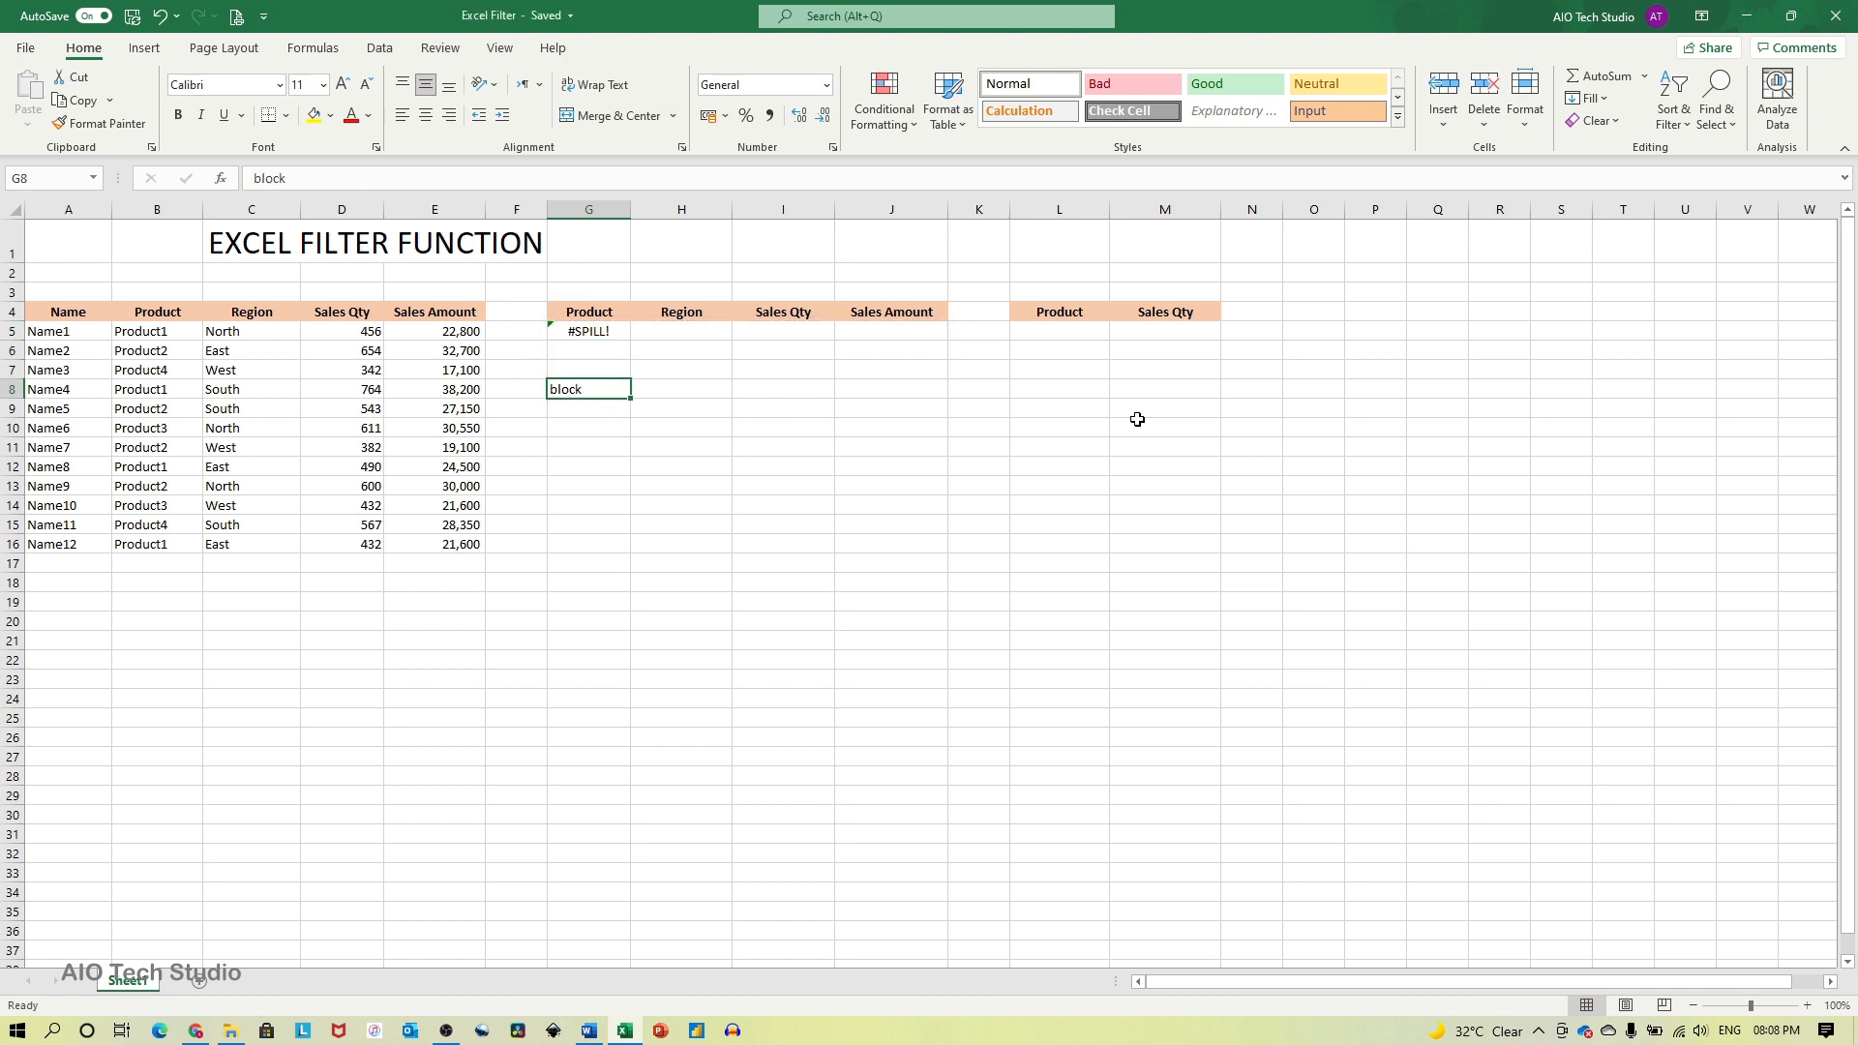
pyautogui.press('Delete')
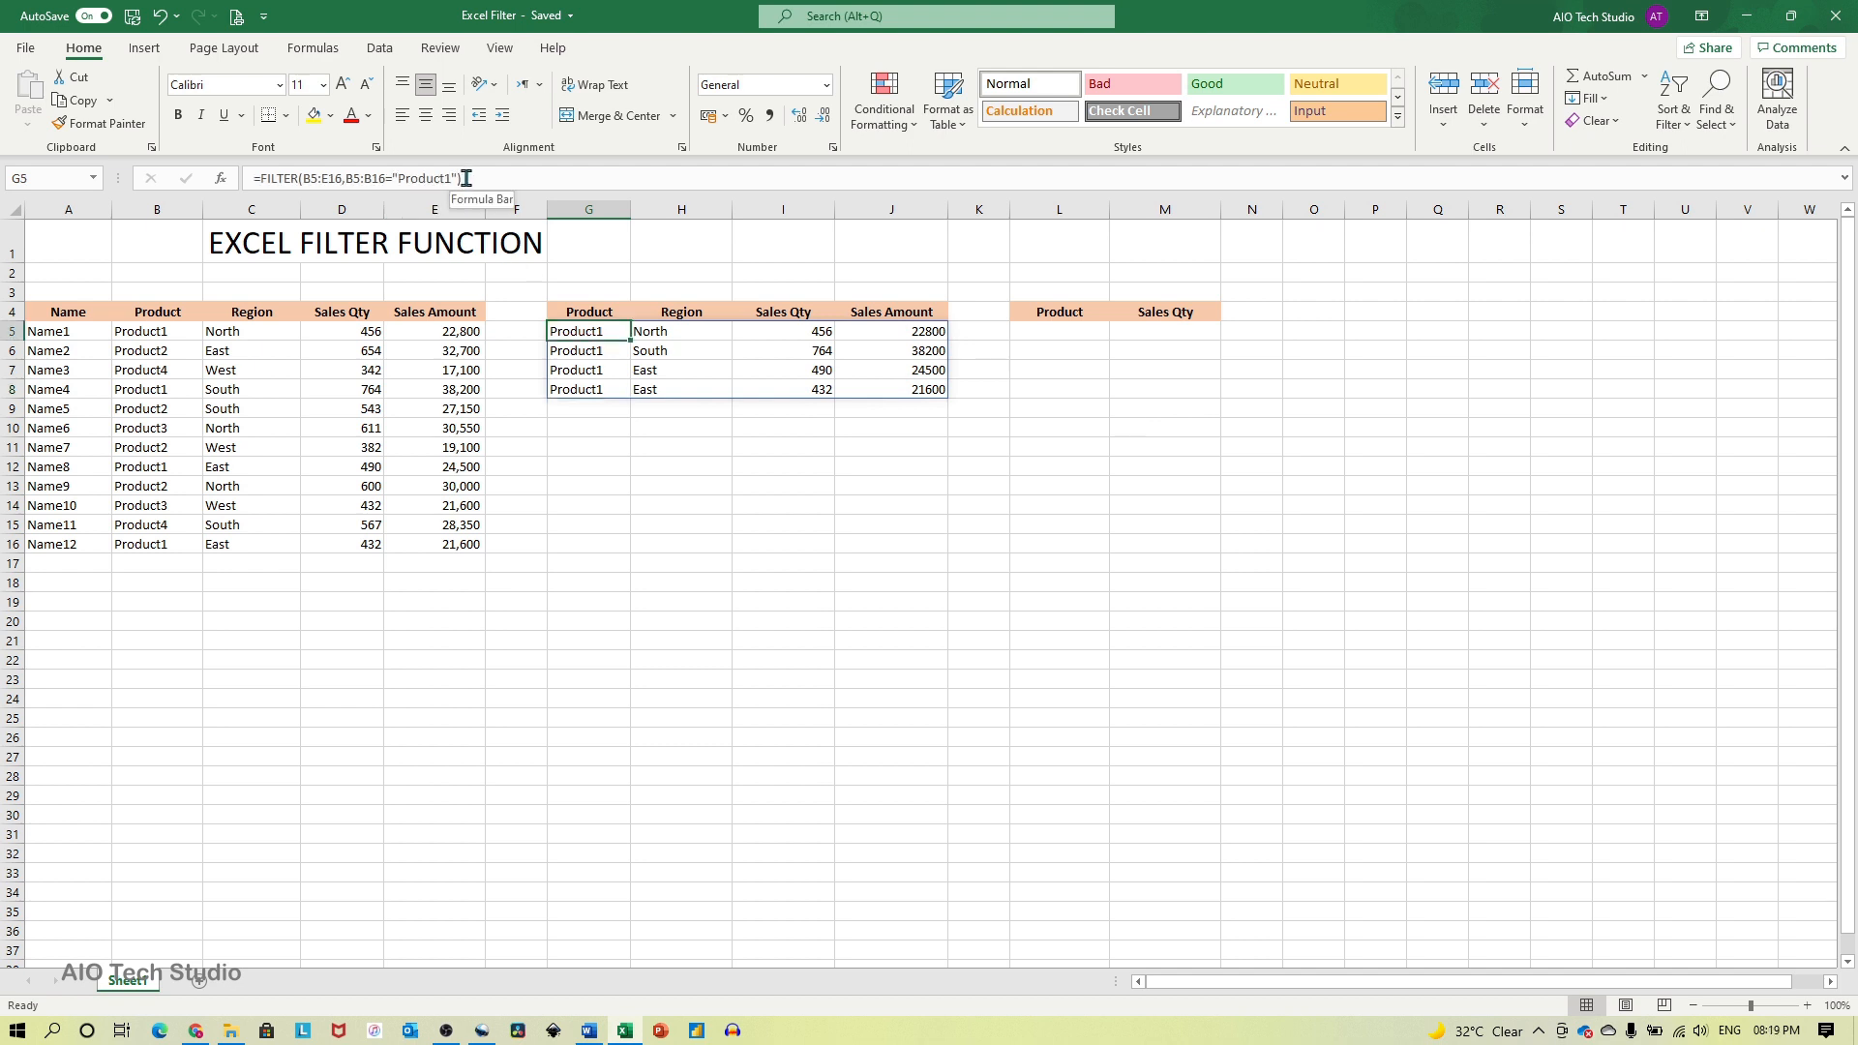
# Compare the formula shown for the spilled cells G7 and J7 with the one in cell G5
pyautogui.click(582, 370)
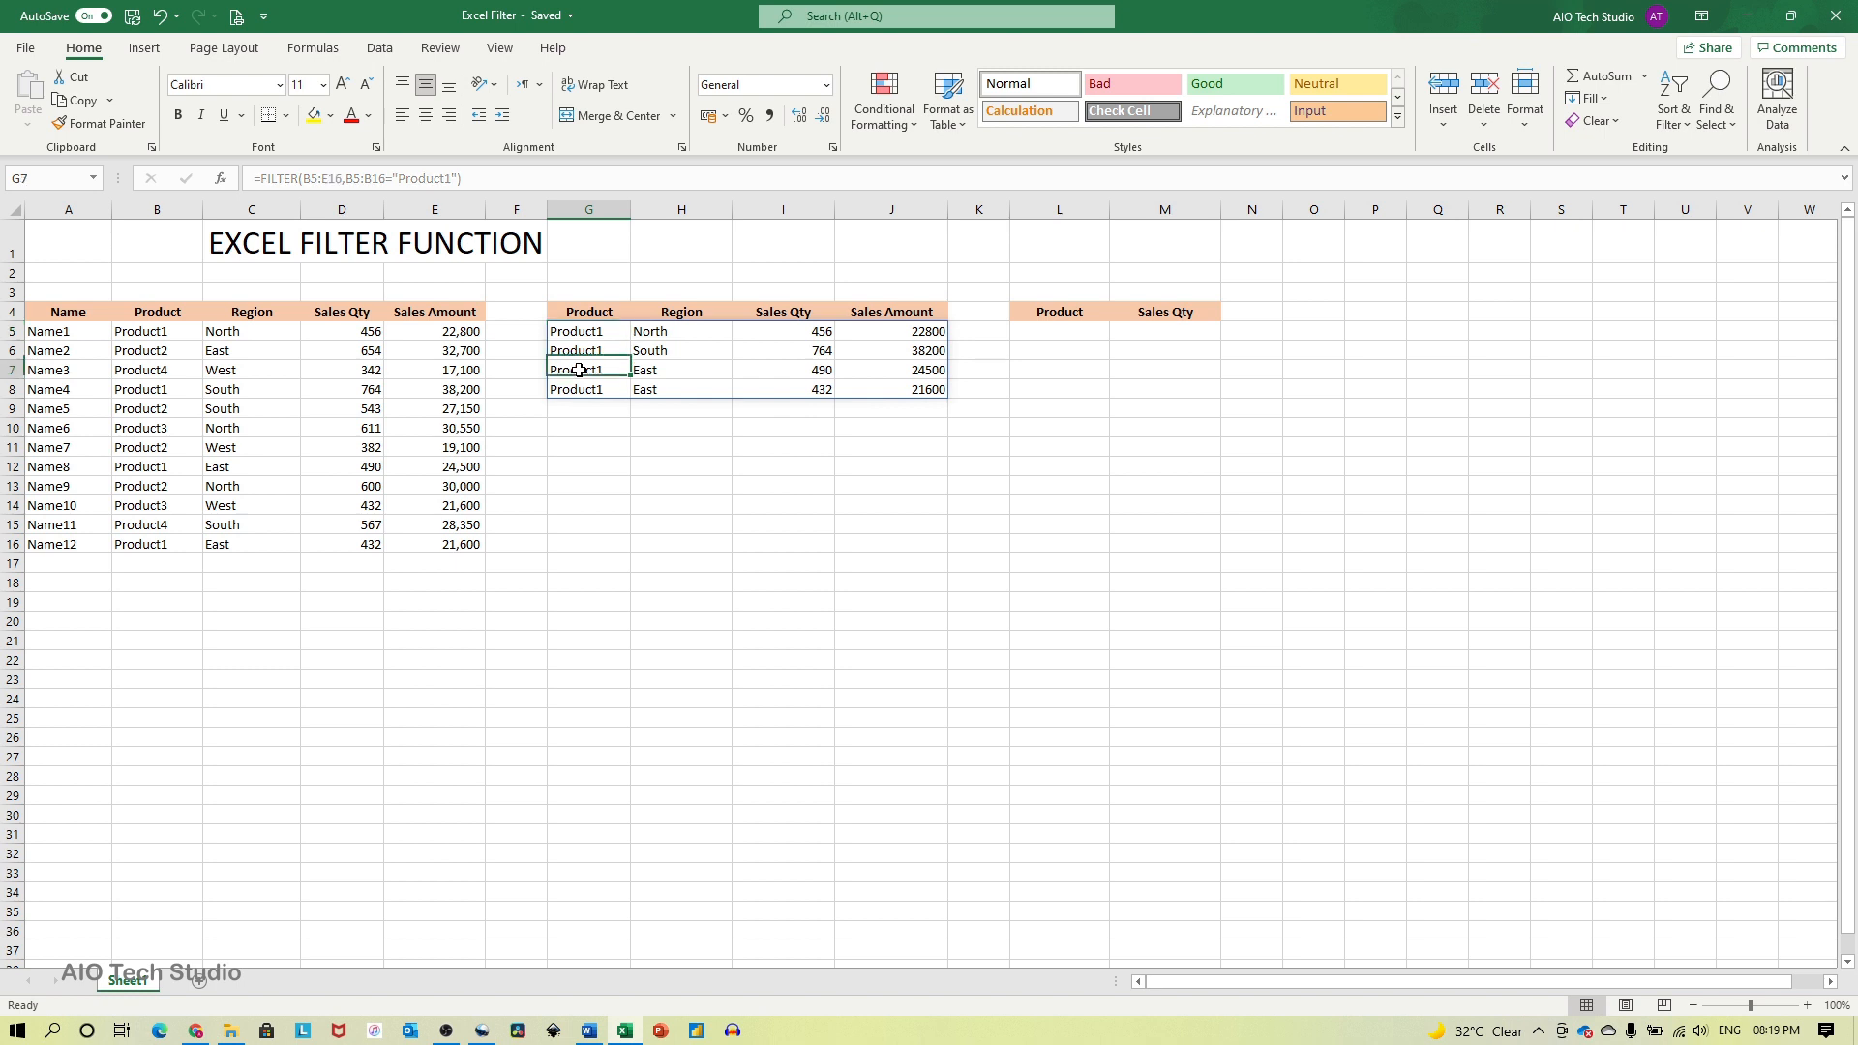
pyautogui.click(884, 372)
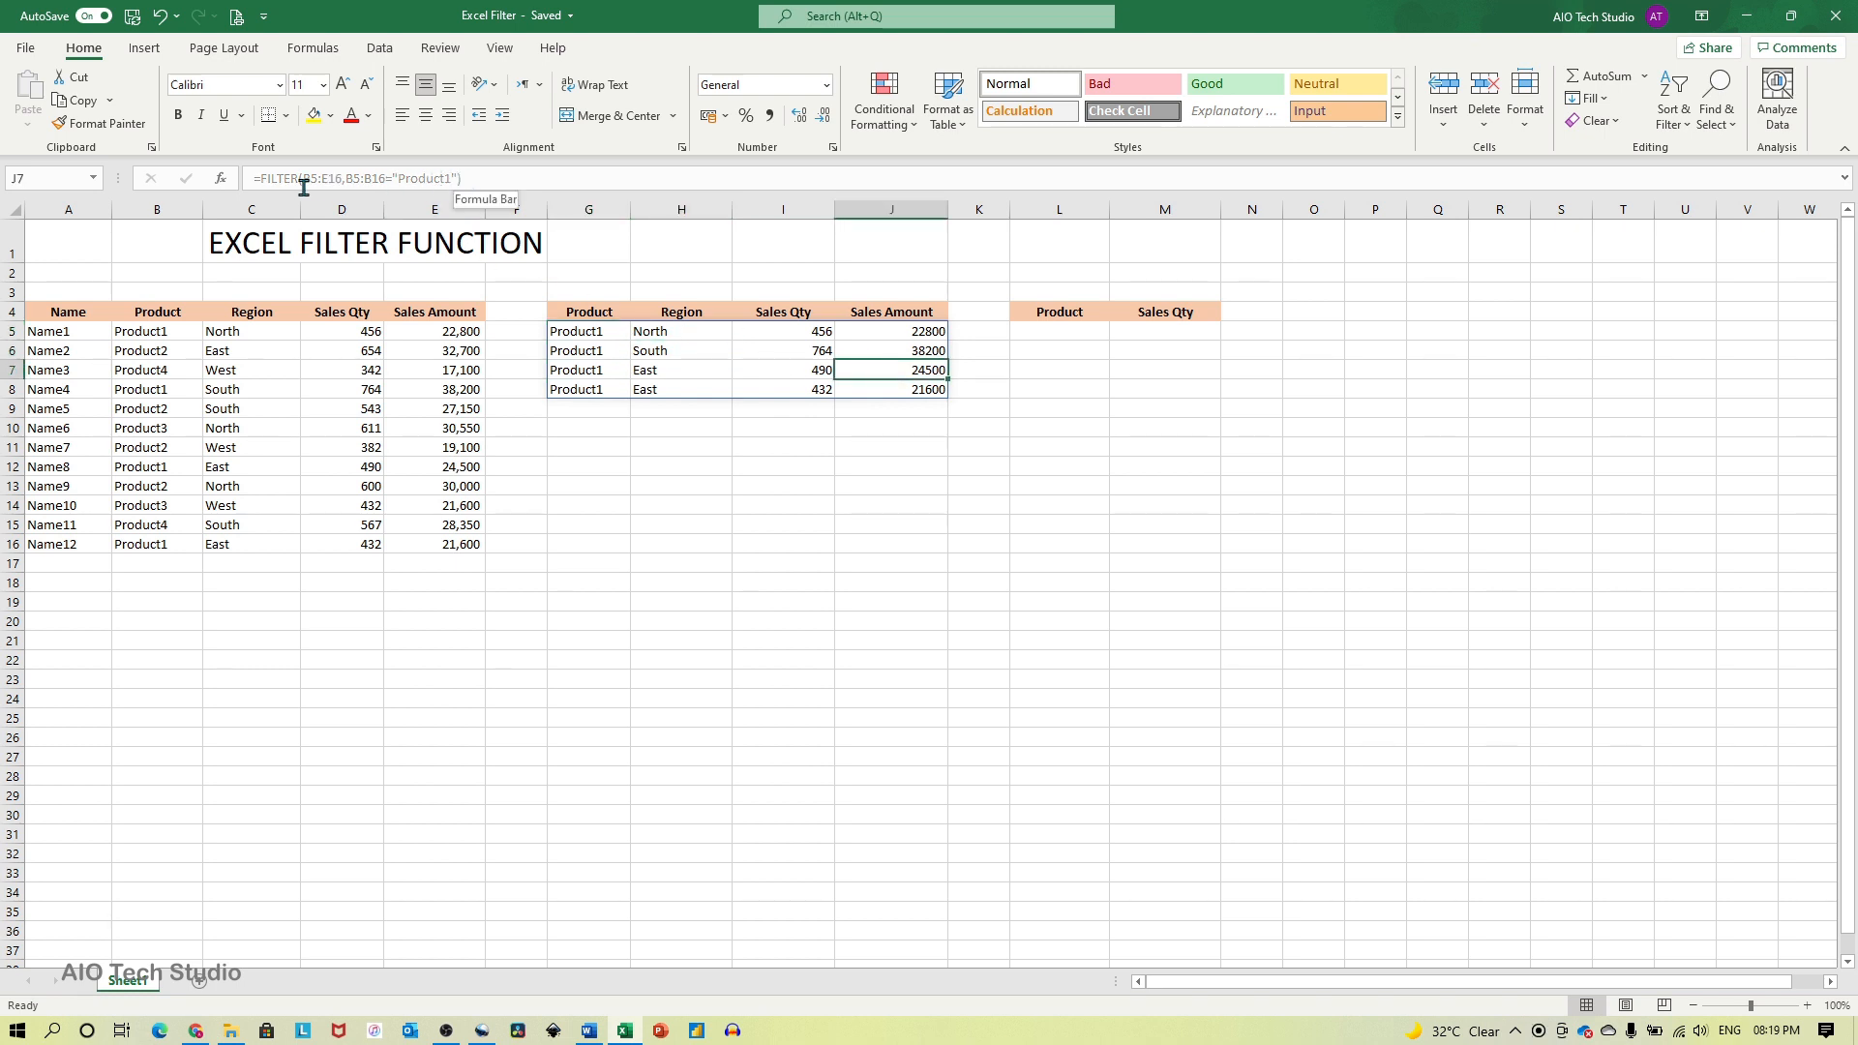
pyautogui.click(566, 334)
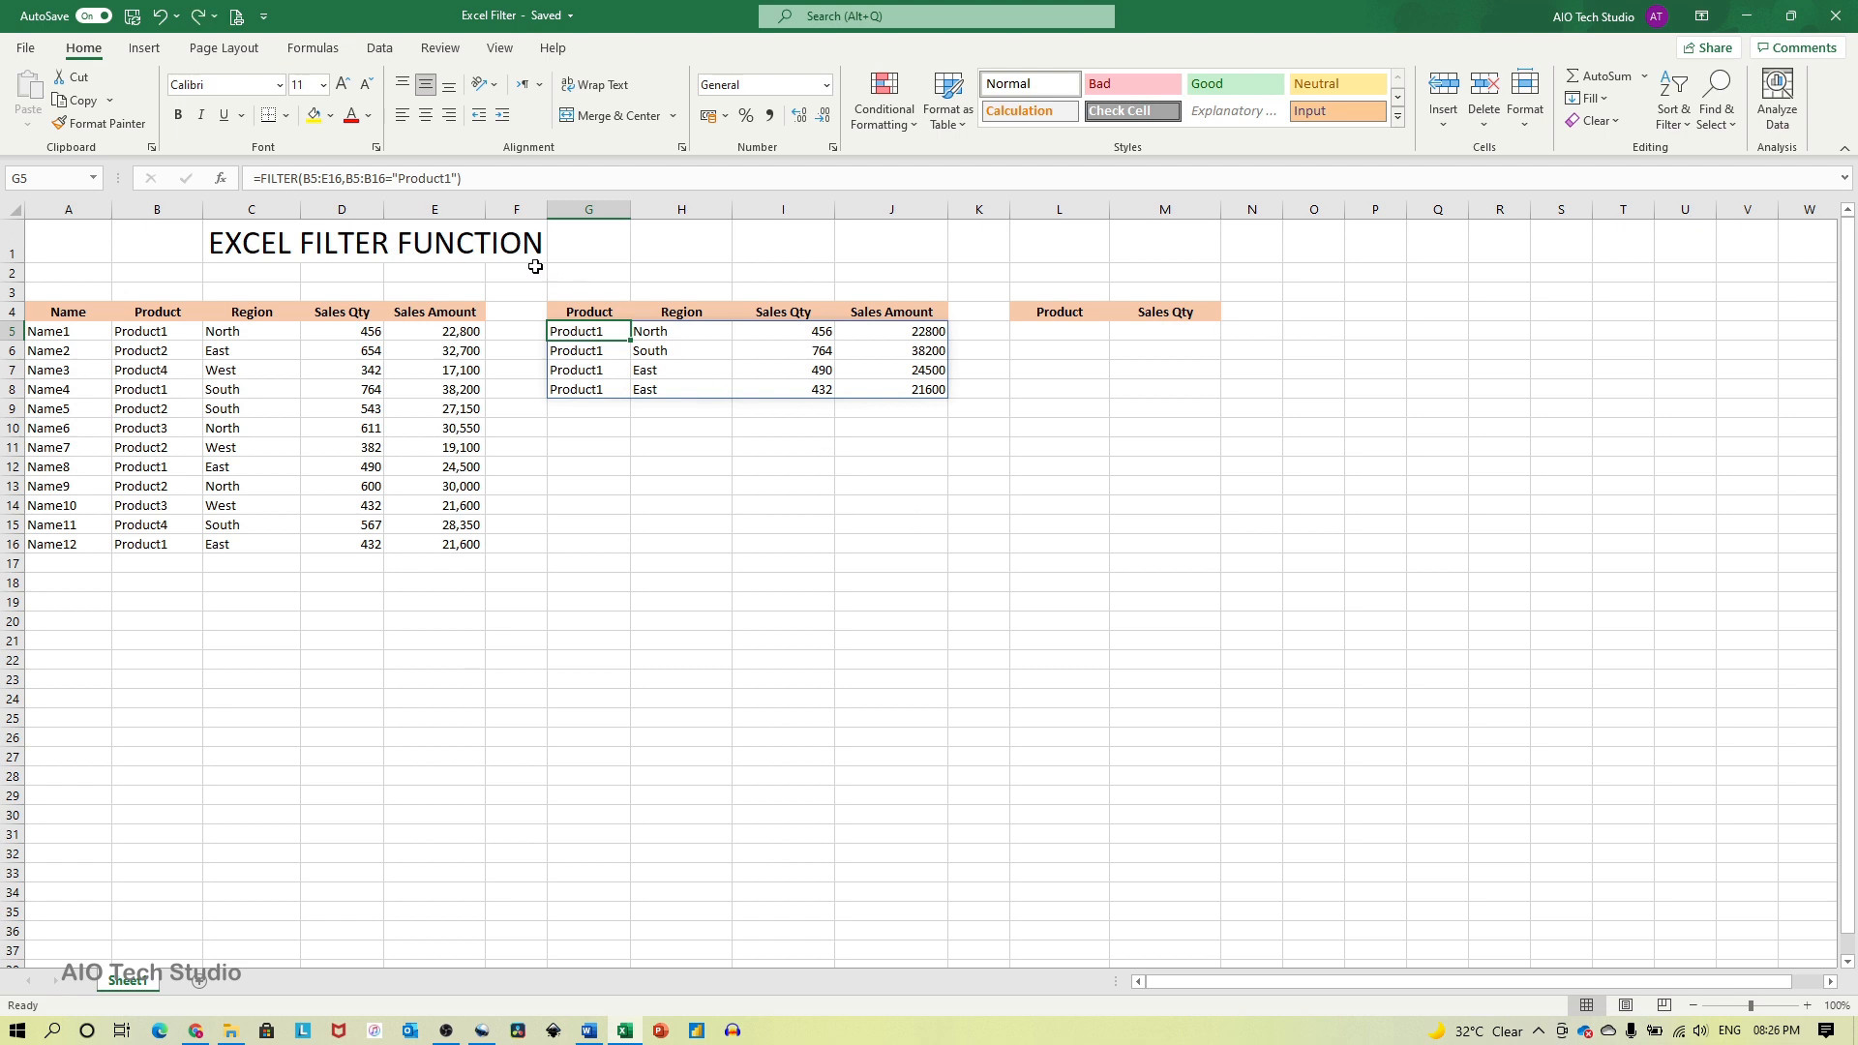
# Replace the filter condition in G5's formula with D5:D16>500 to extract records by sales quantity
pyautogui.moveTo(461, 182); pyautogui.dragTo(345, 176)
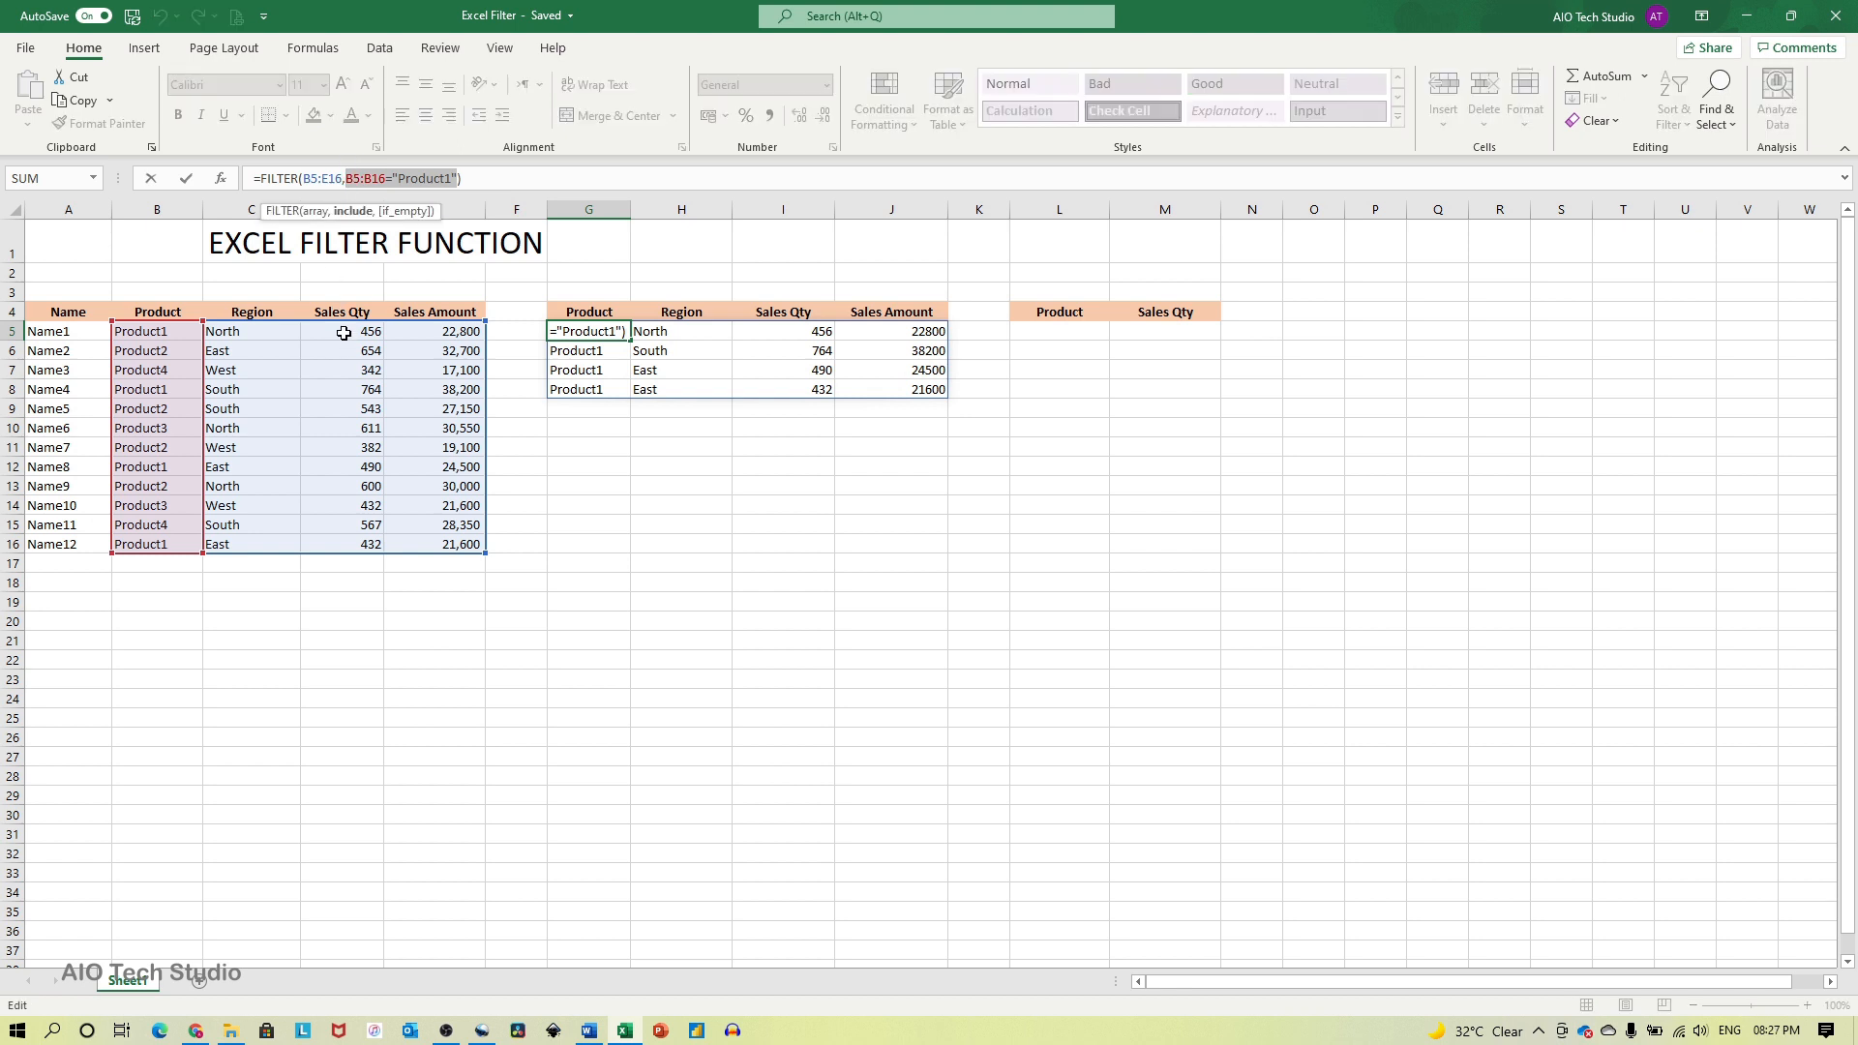
pyautogui.moveTo(344, 332); pyautogui.dragTo(349, 540)
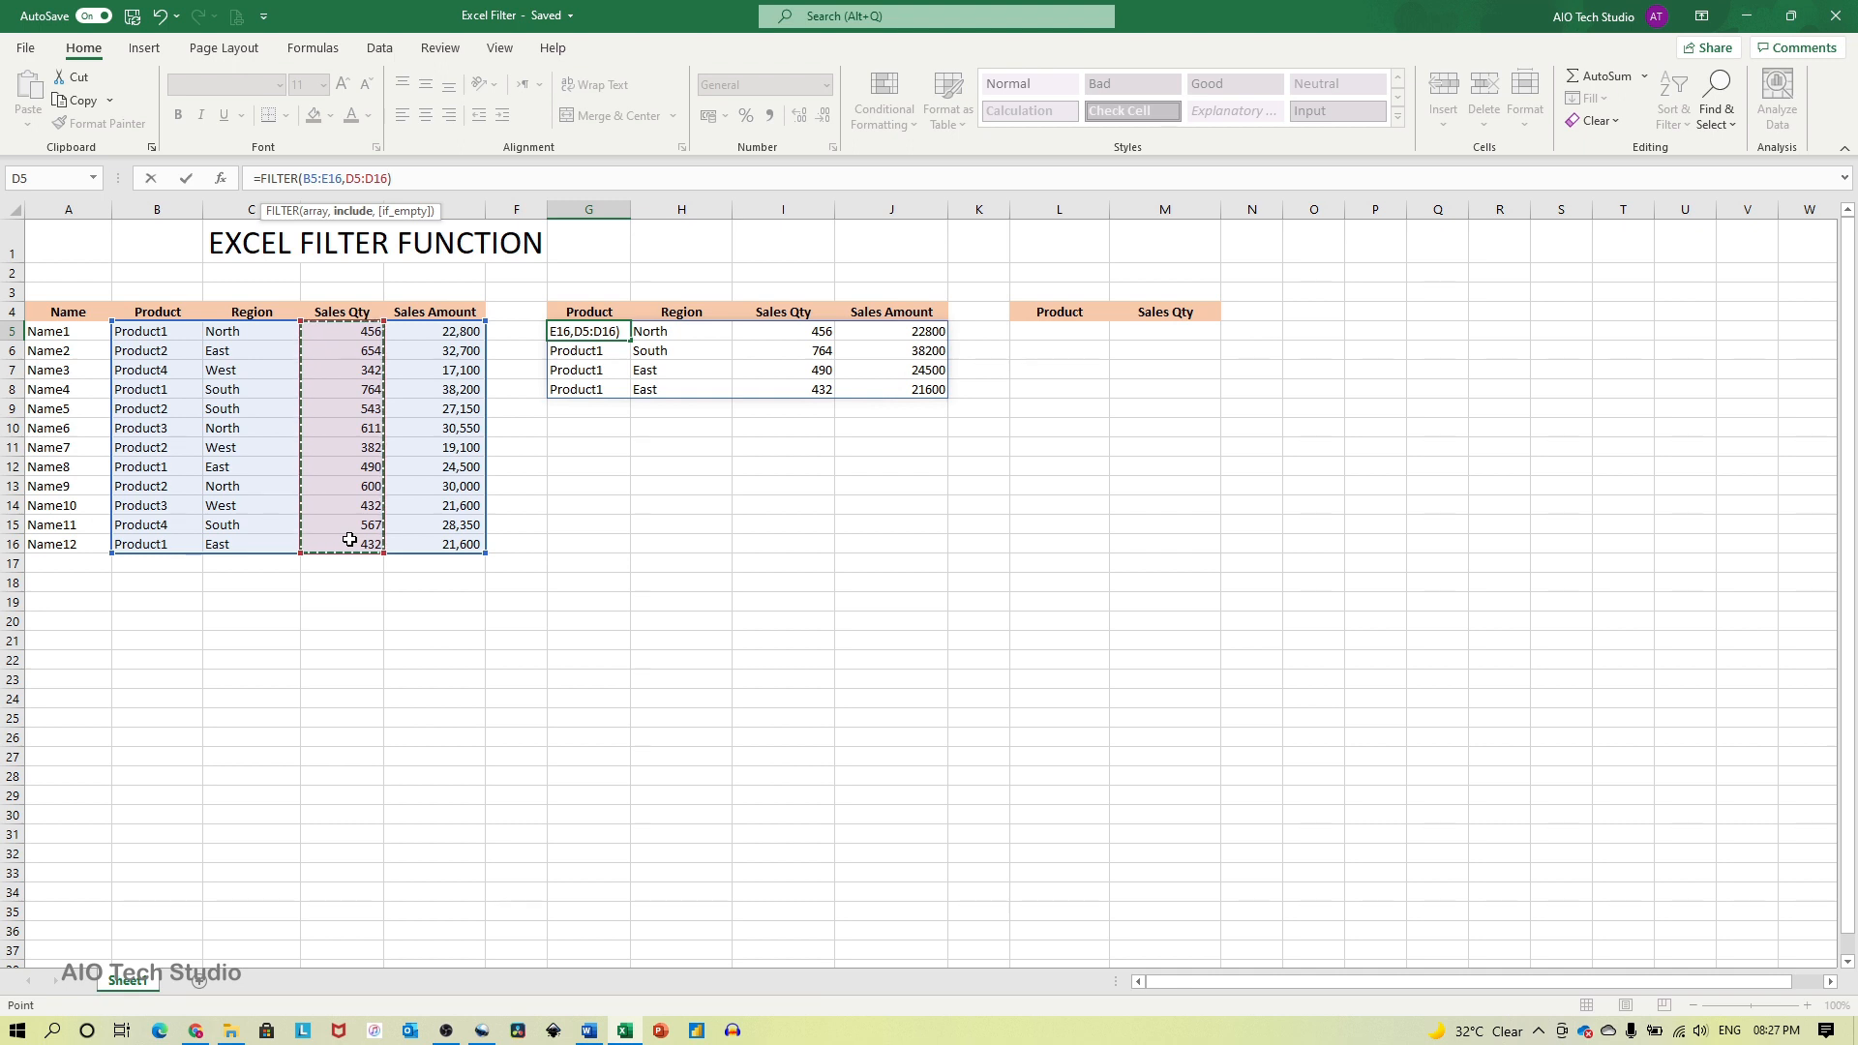
pyautogui.write('>')
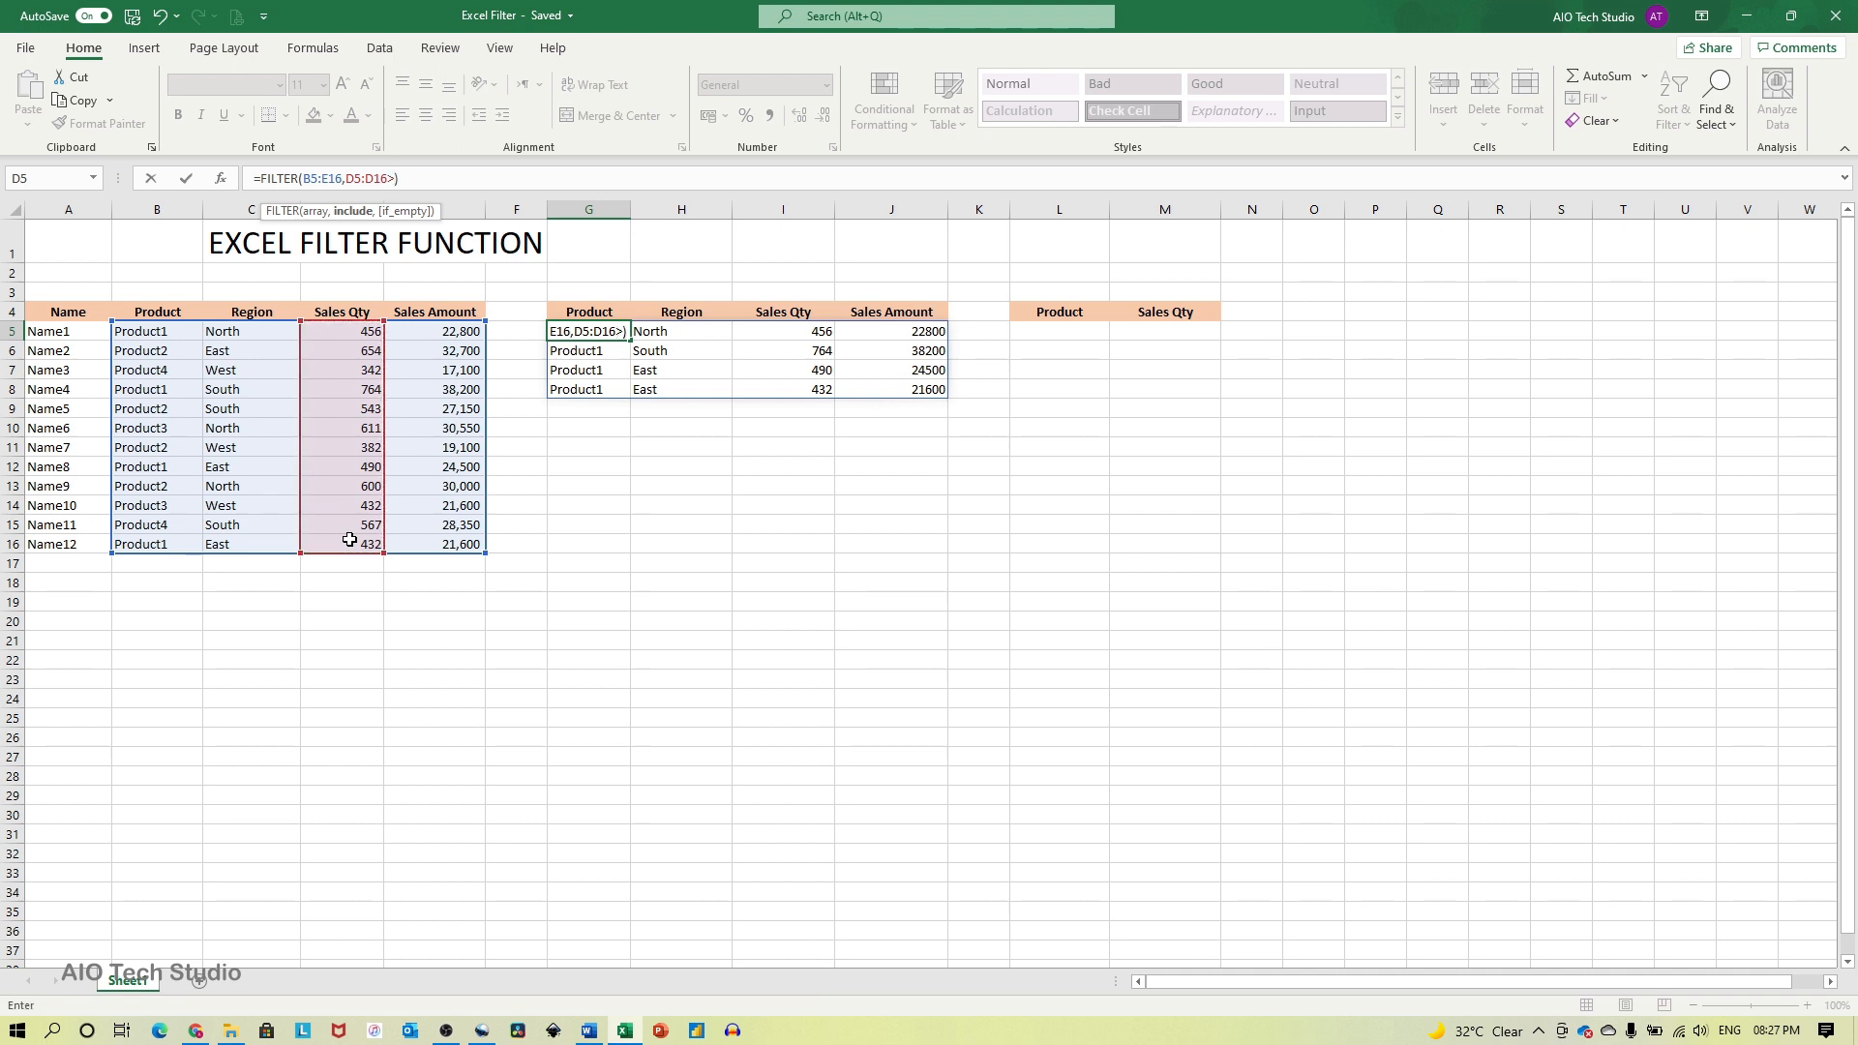
pyautogui.write('500')
pyautogui.press('Return')
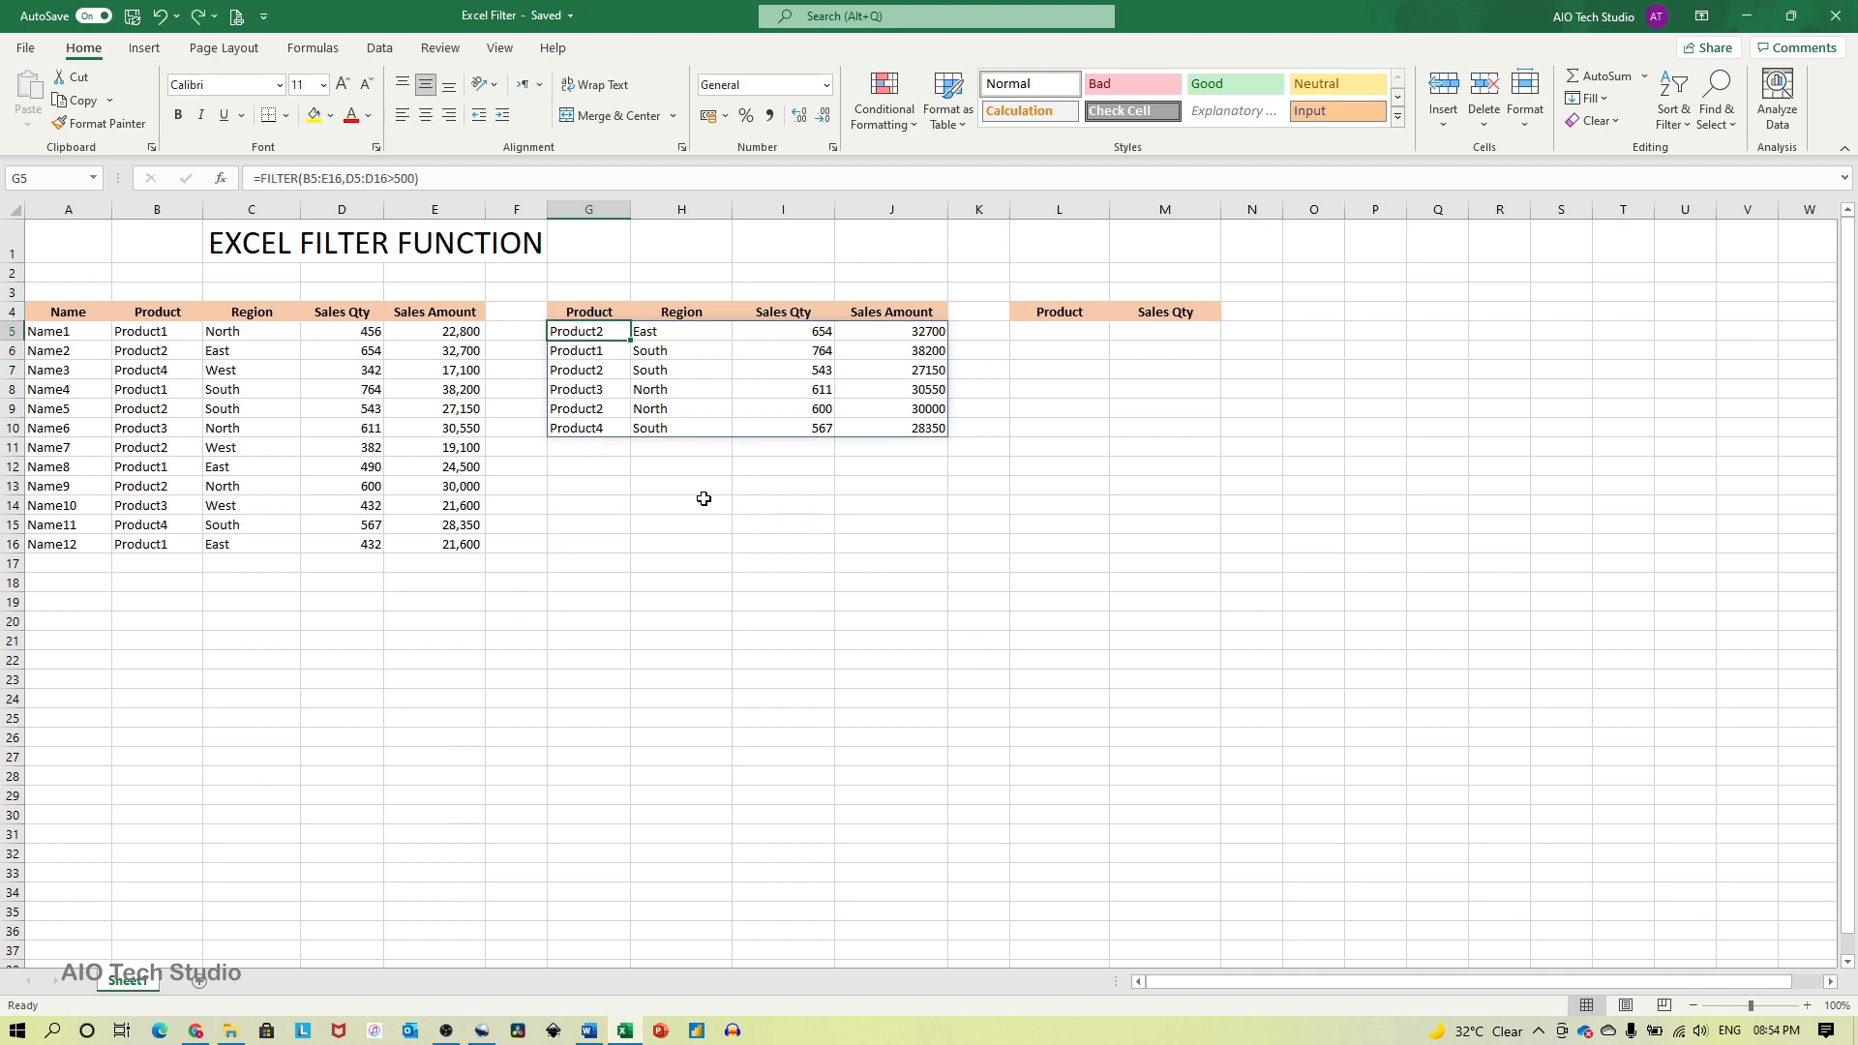
# Set the sales quantity threshold in G5's FILTER formula to 1000
pyautogui.click(408, 178)
pyautogui.doubleClick(407, 178)
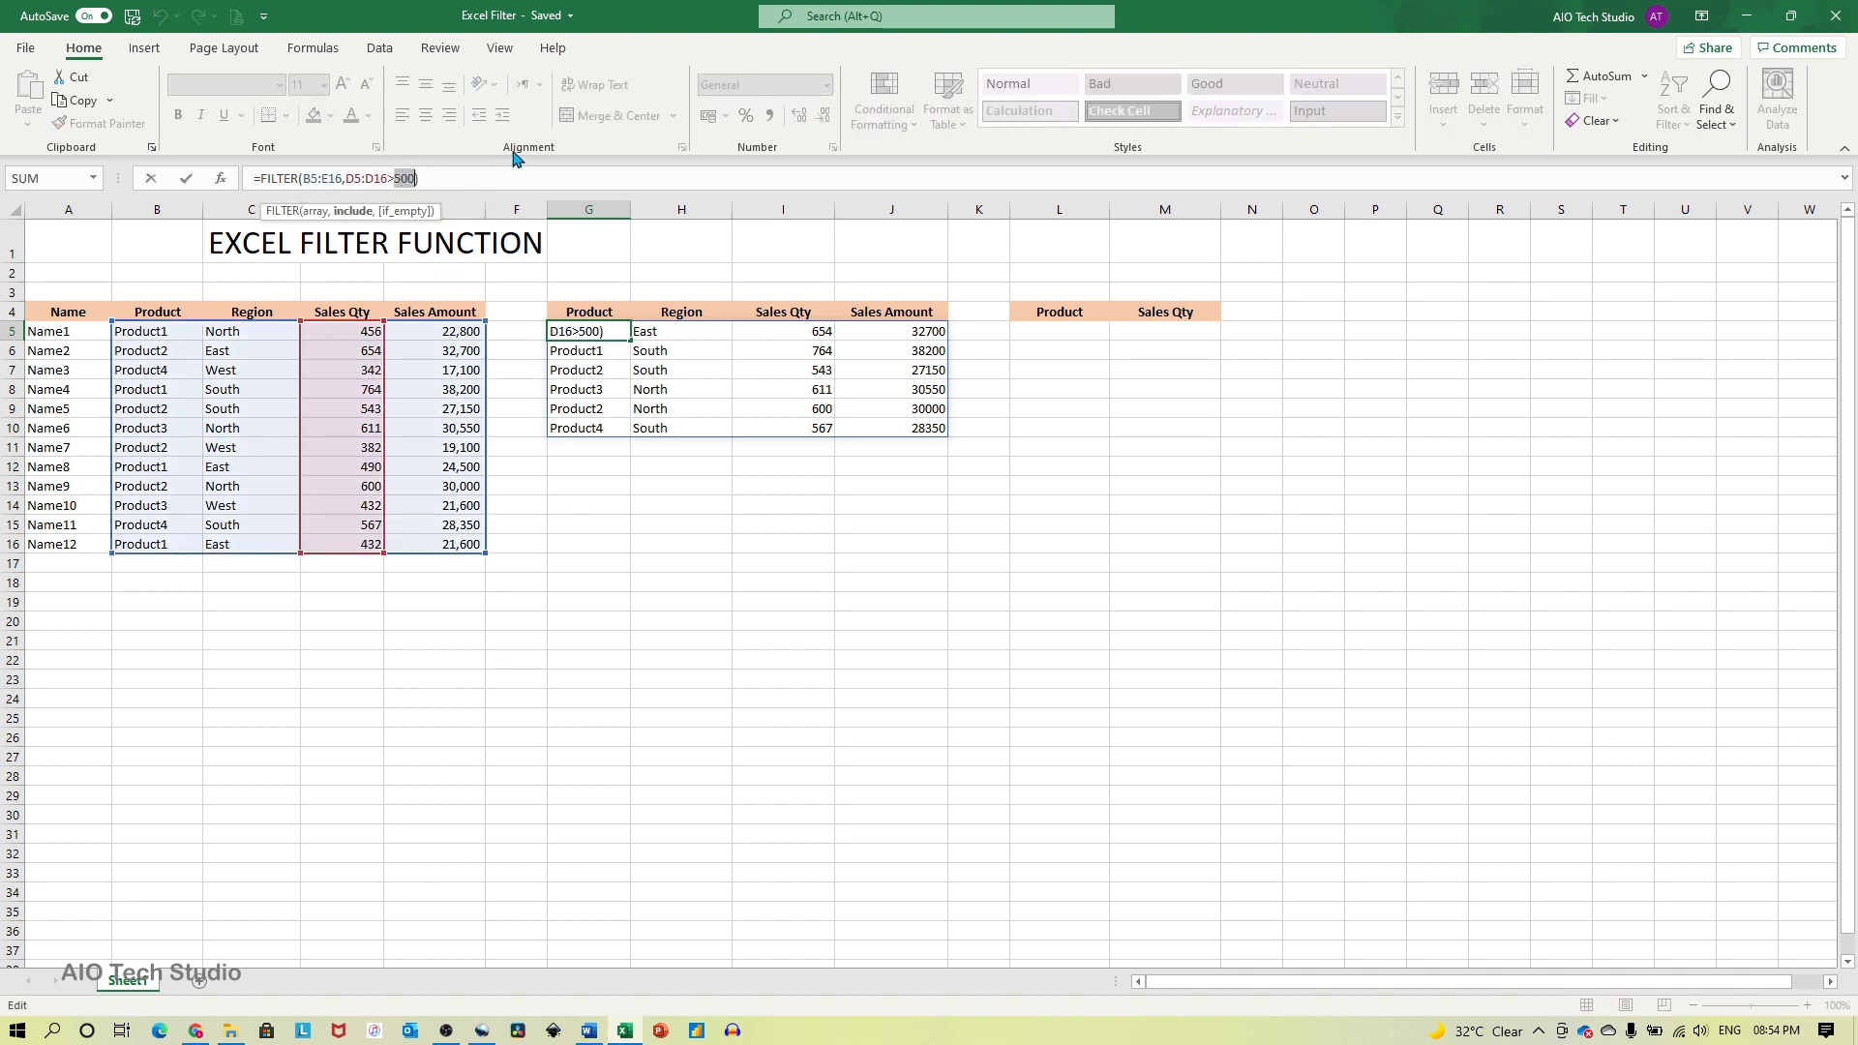
pyautogui.write('1000')
pyautogui.press('Return')
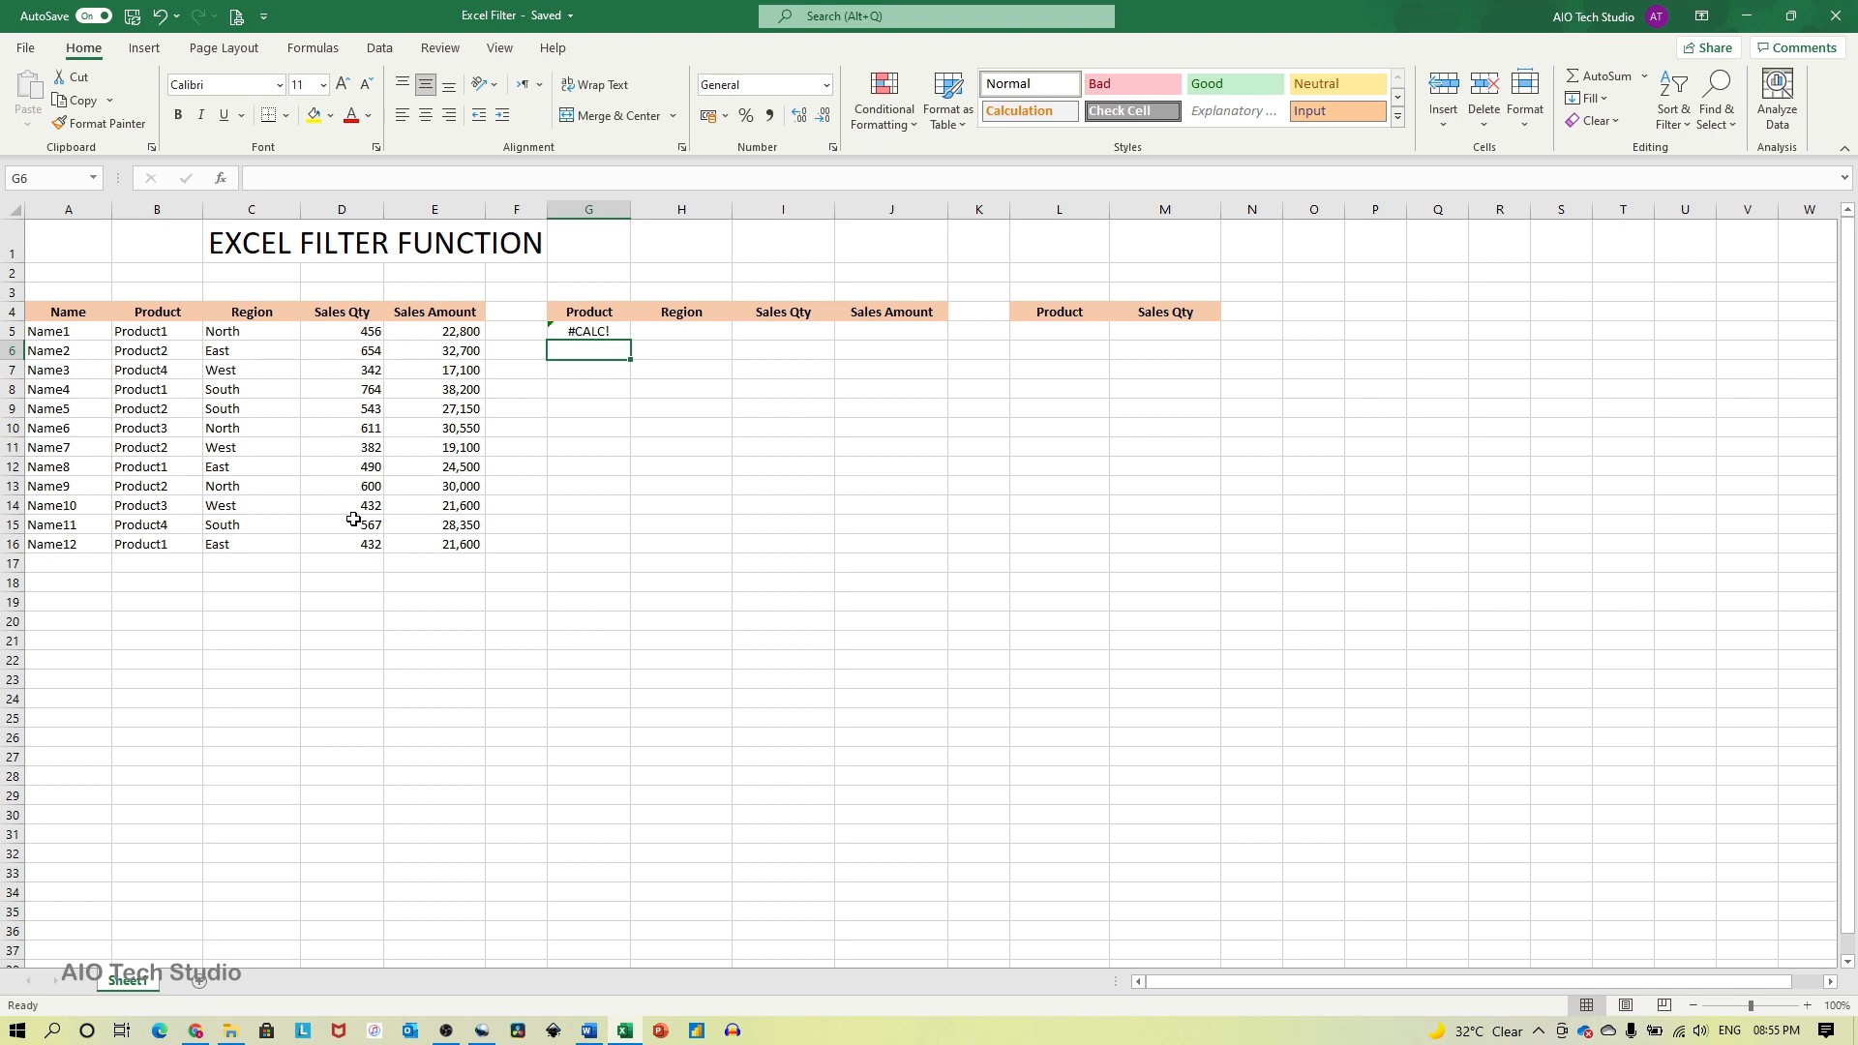
# Add "No Data" as the if_empty argument of G5's FILTER formula
pyautogui.click(602, 331)
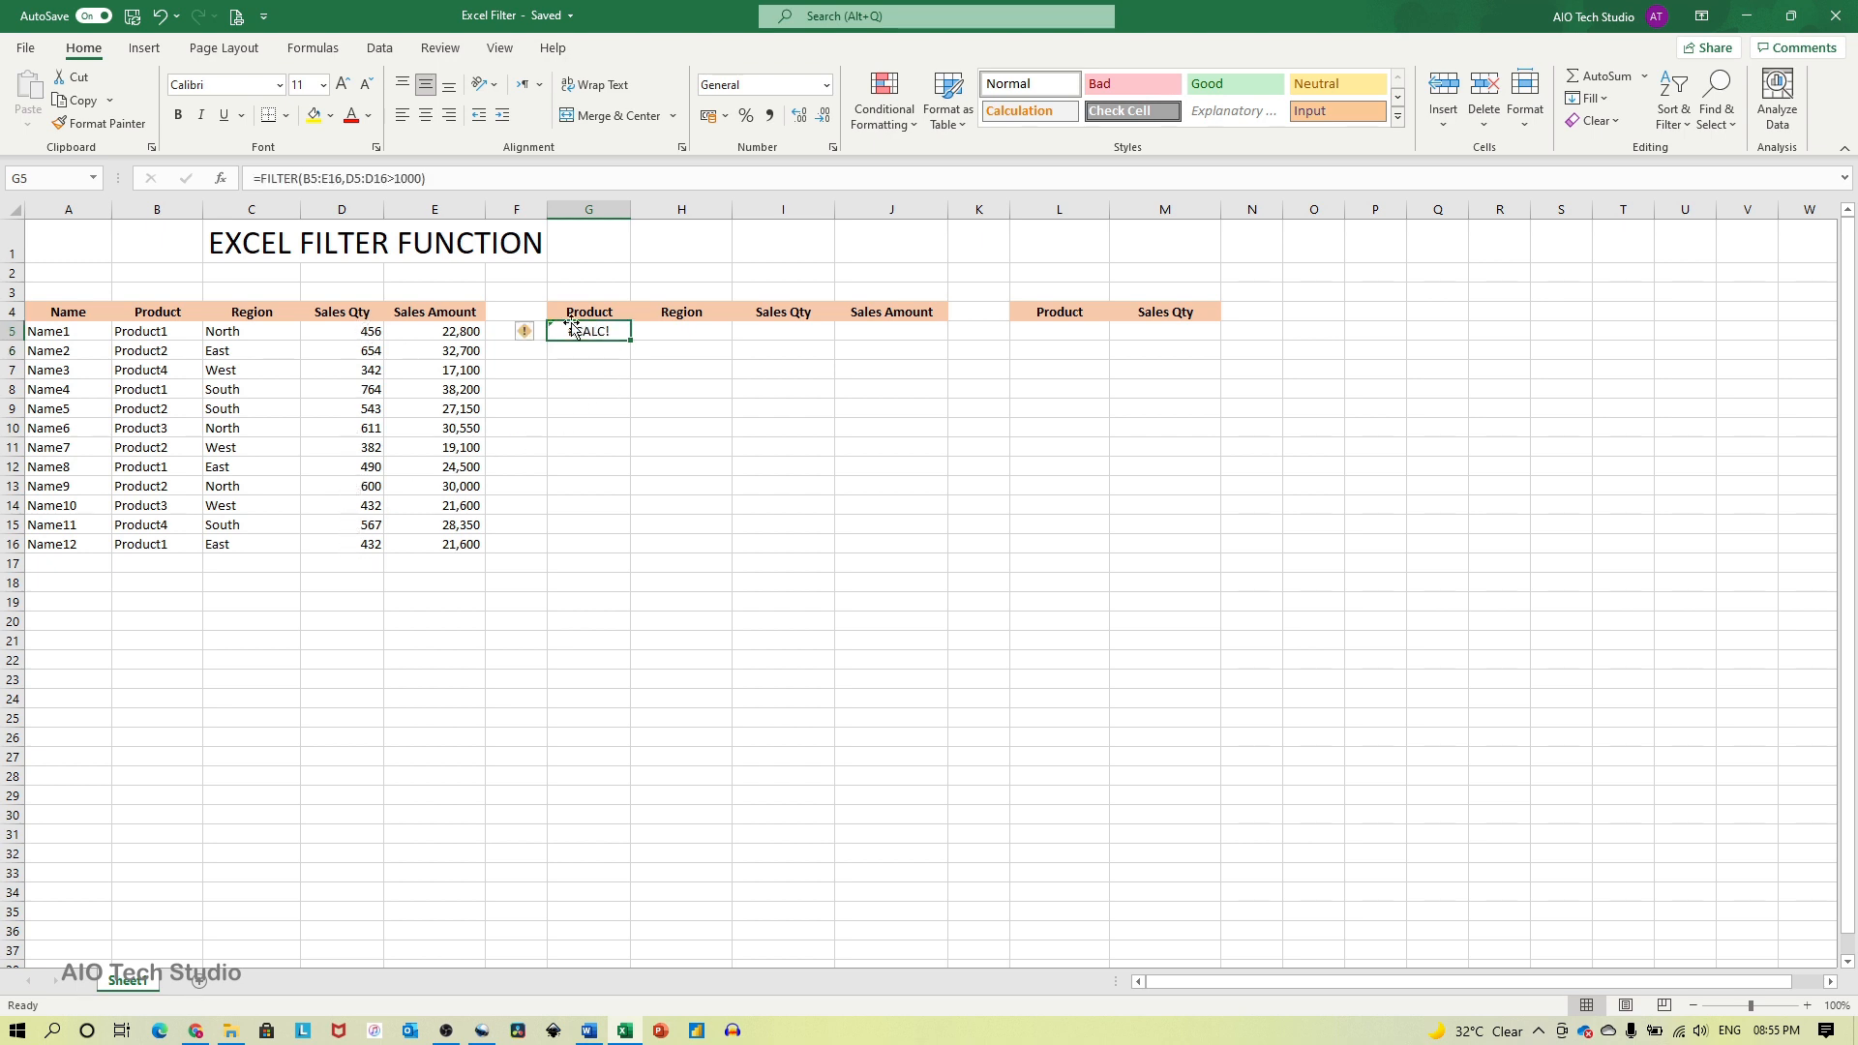
pyautogui.click(423, 178)
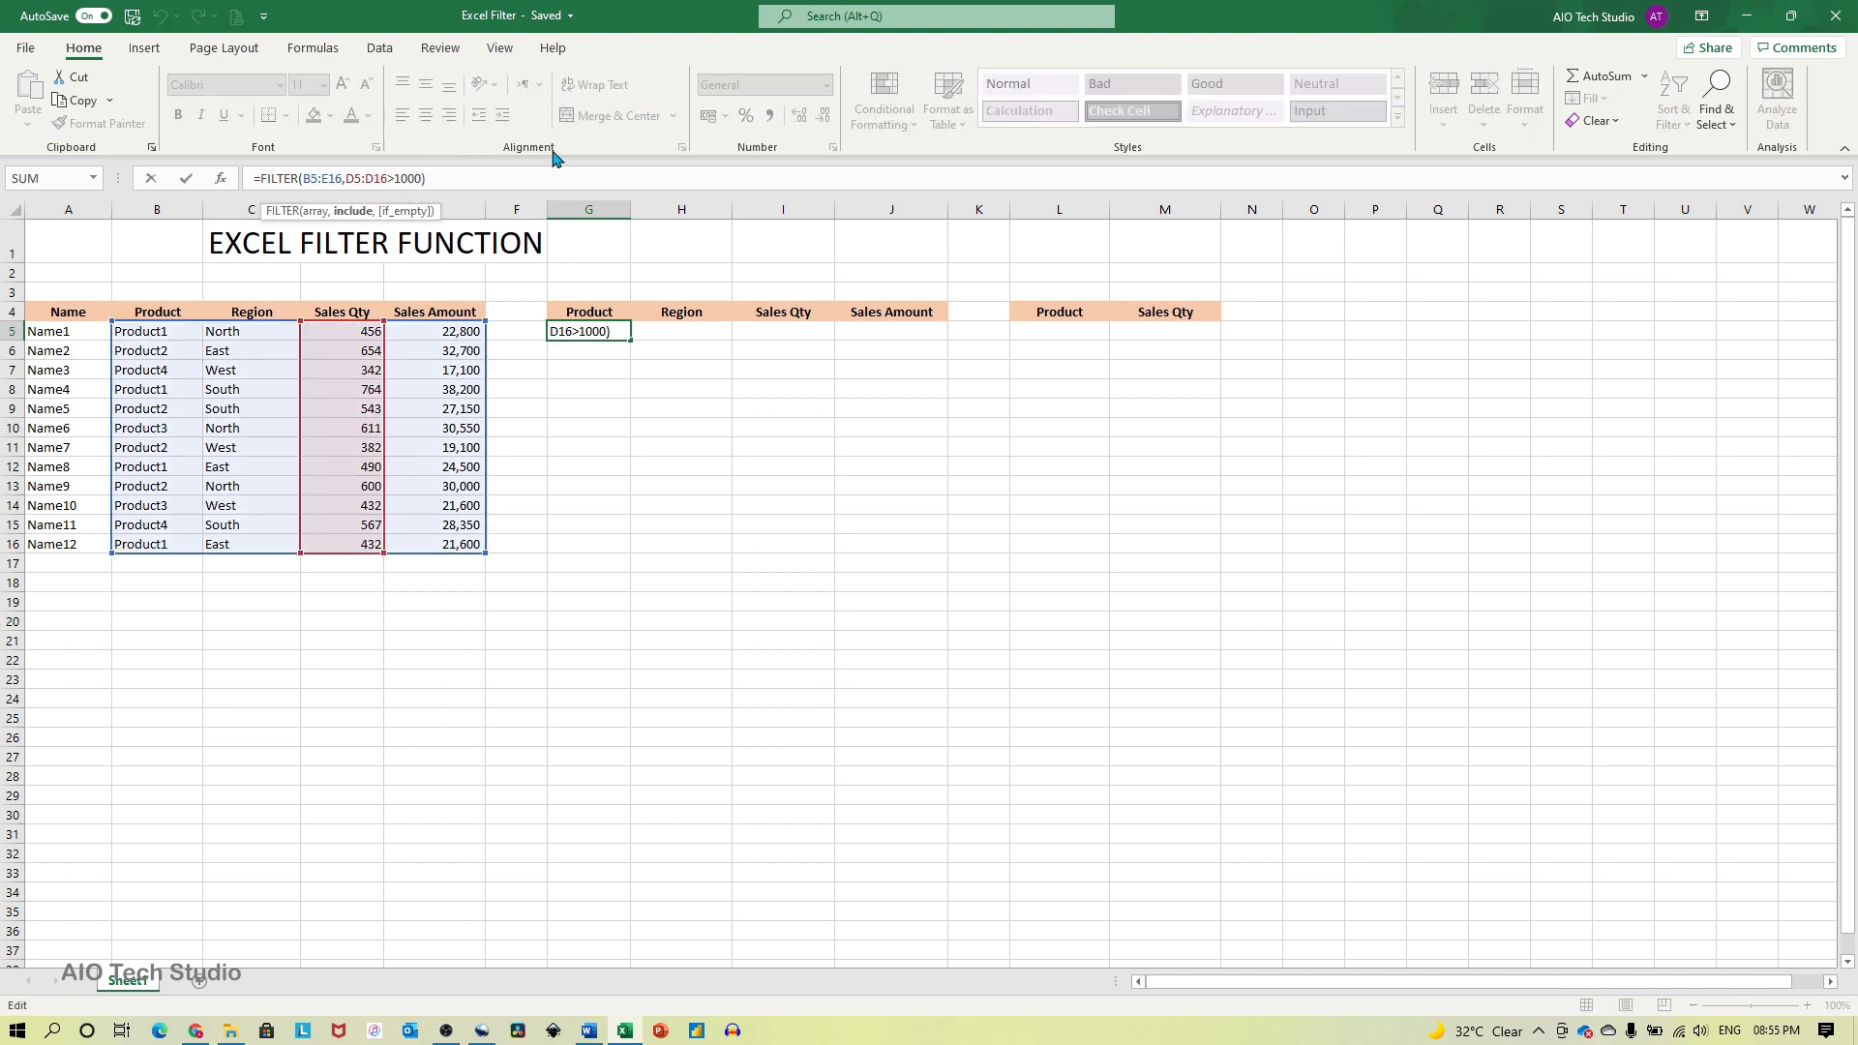
pyautogui.write(',"No Data"')
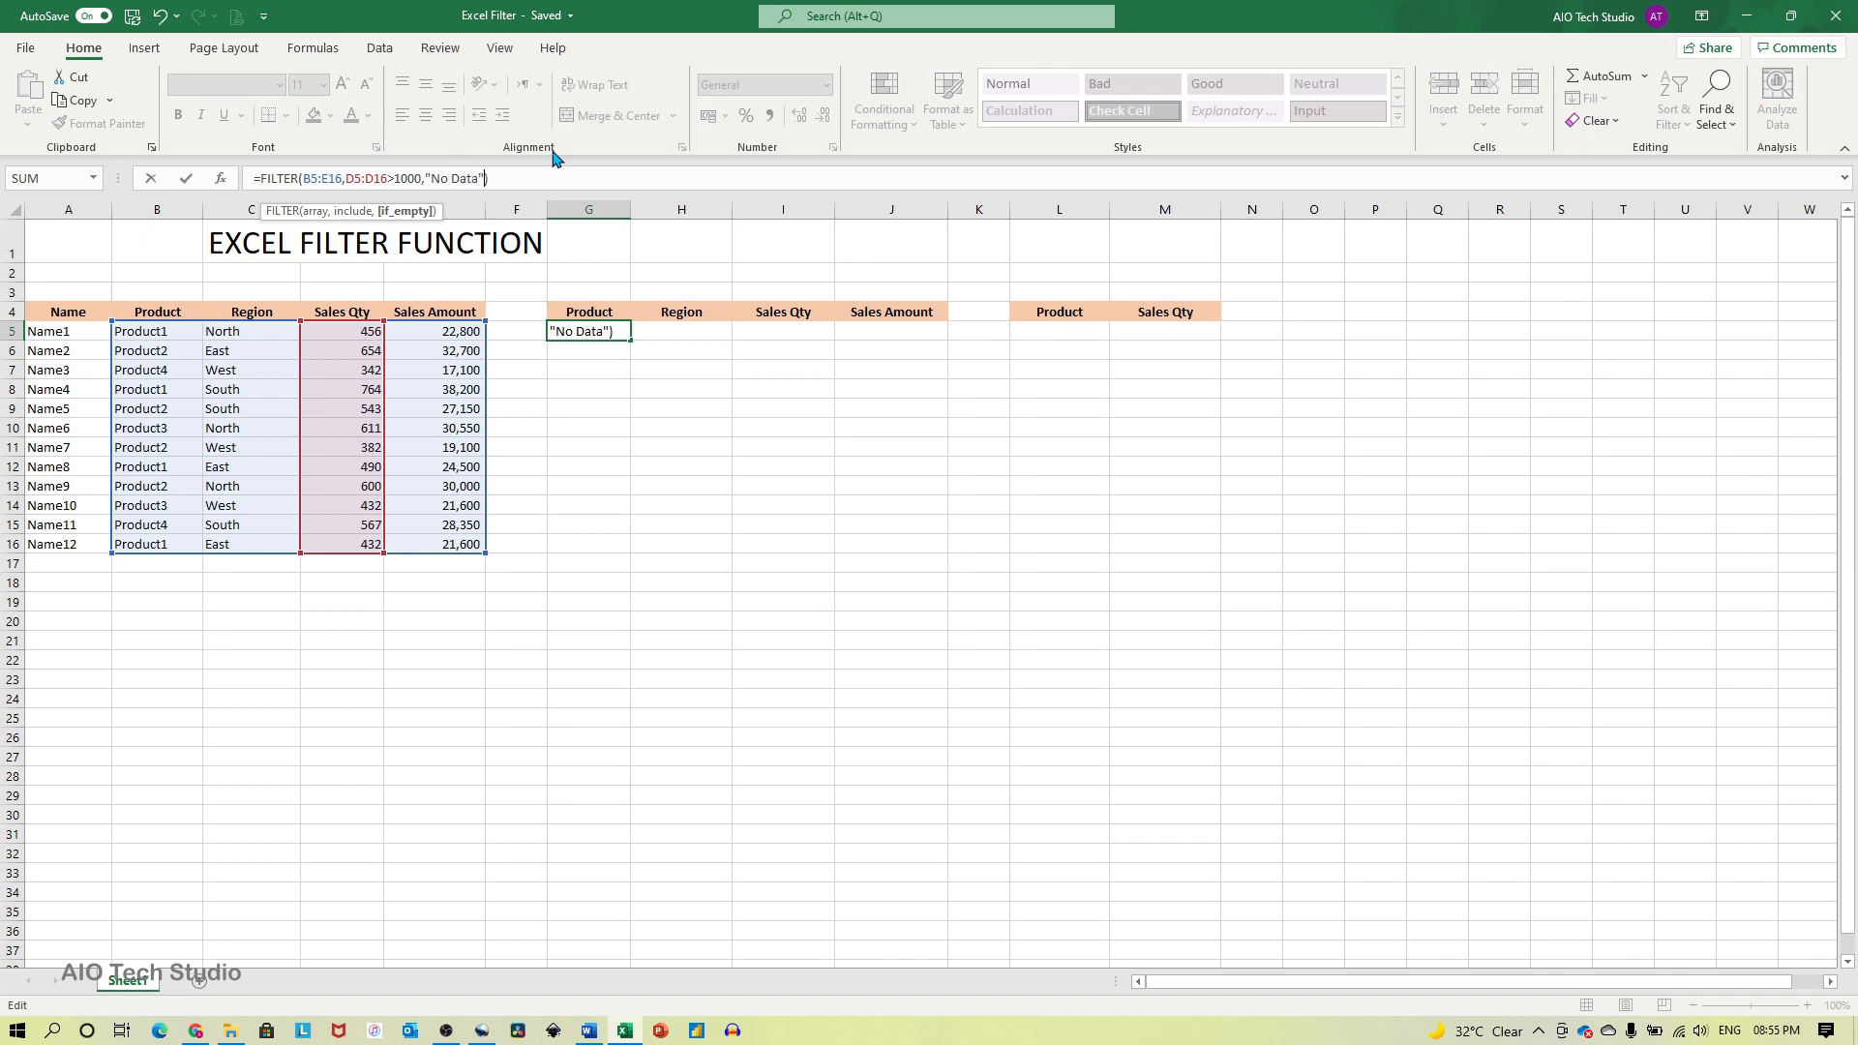
pyautogui.write(')')
pyautogui.press('Return')
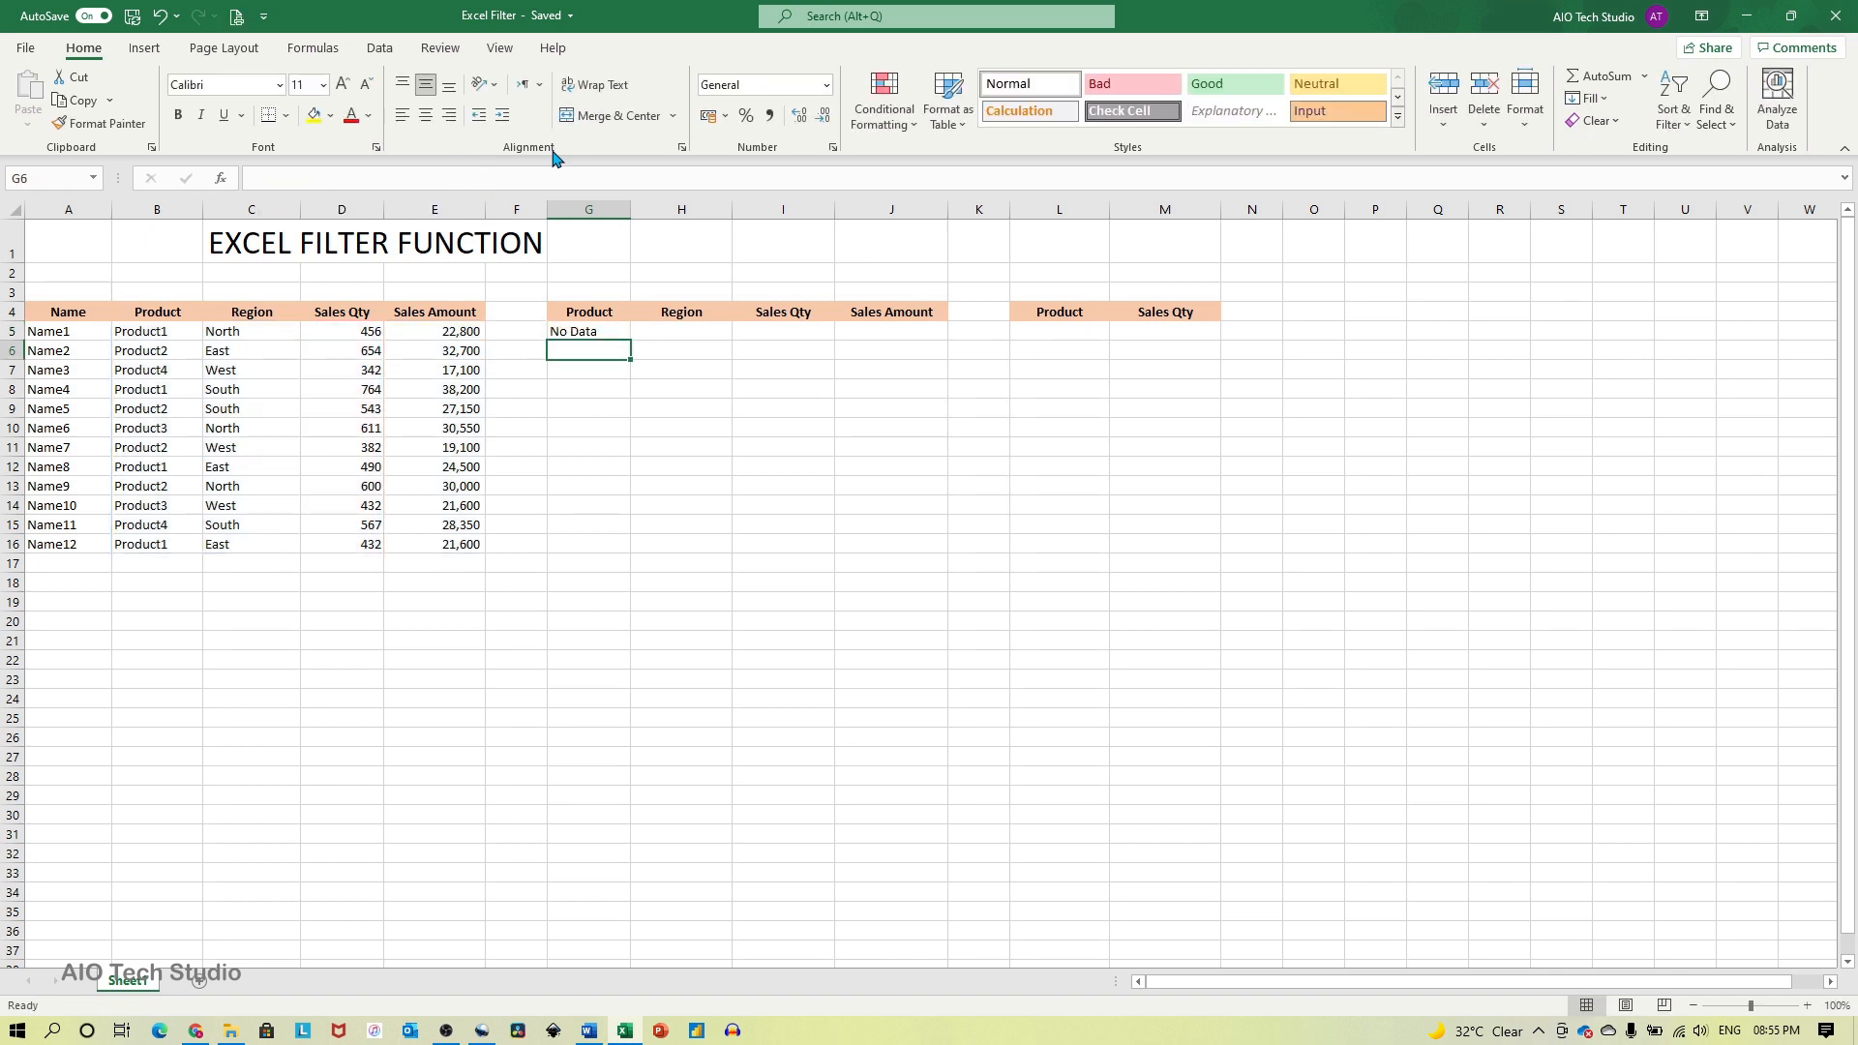
# Review the product choices offered in cell H2's drop-down list
pyautogui.click(584, 332)
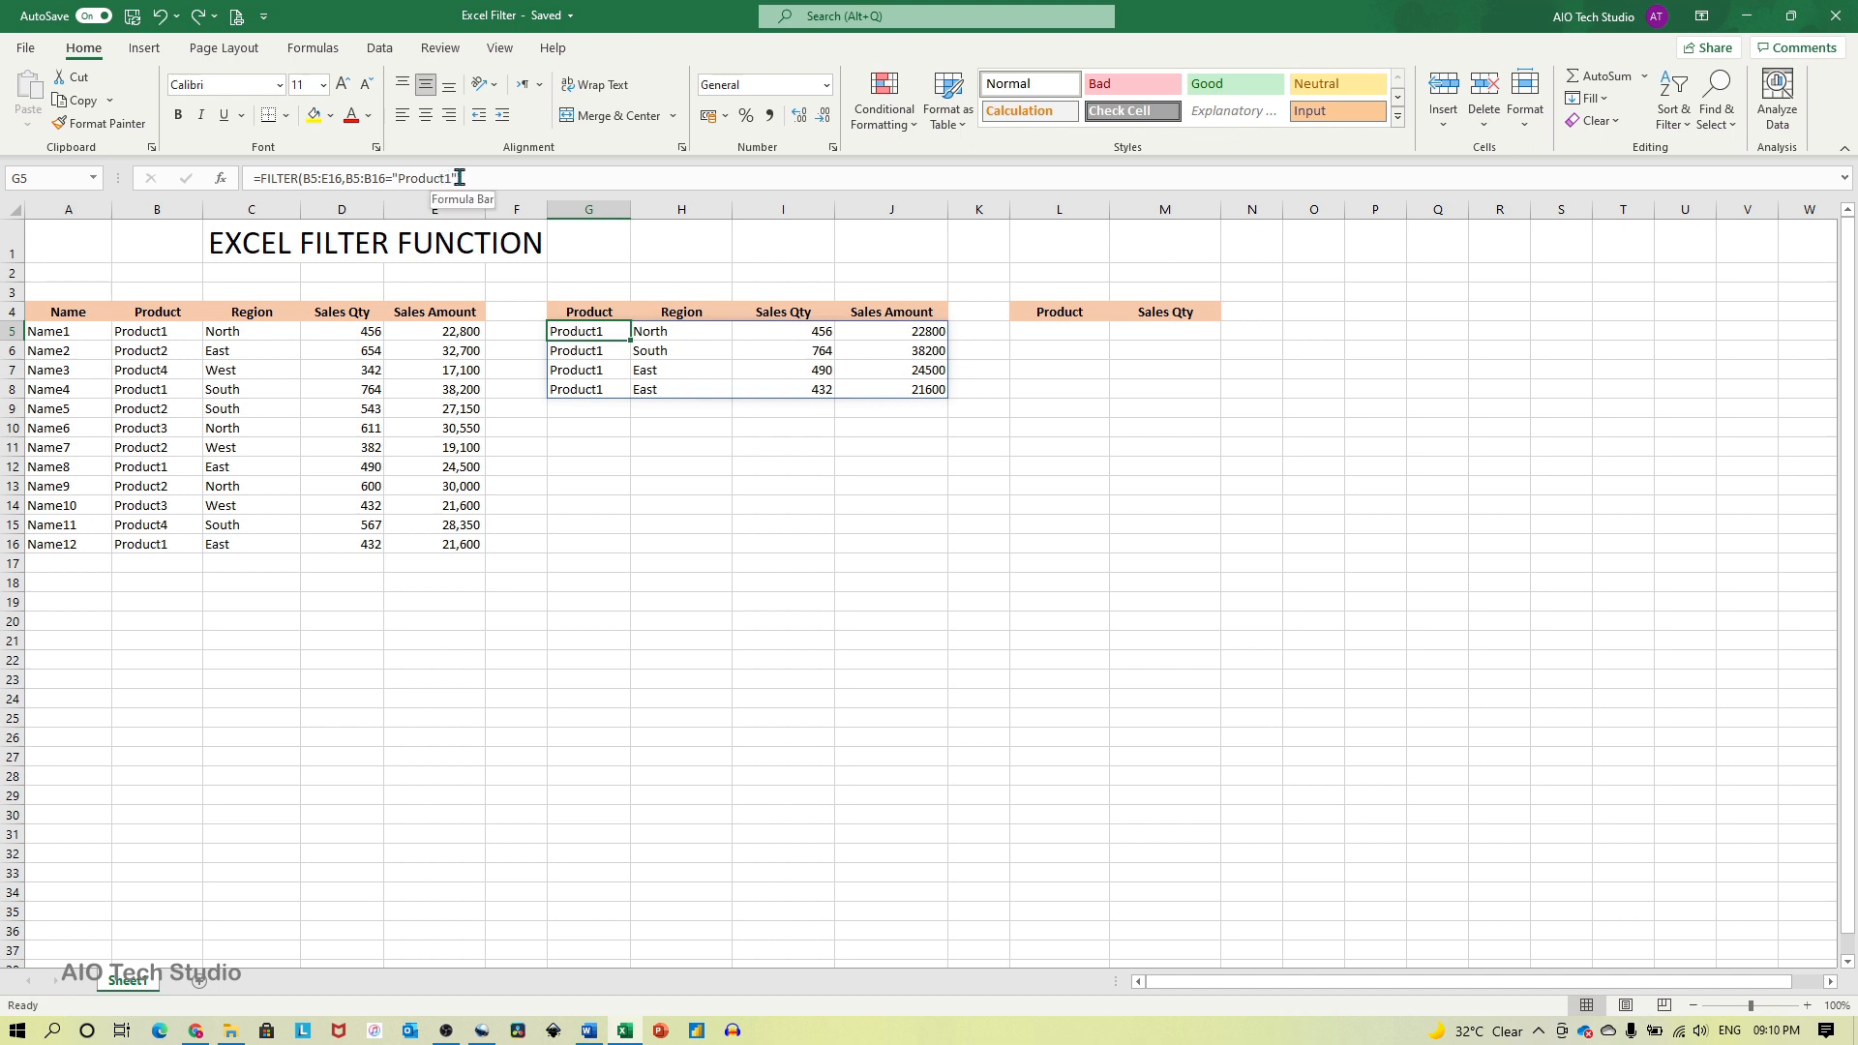
pyautogui.click(681, 272)
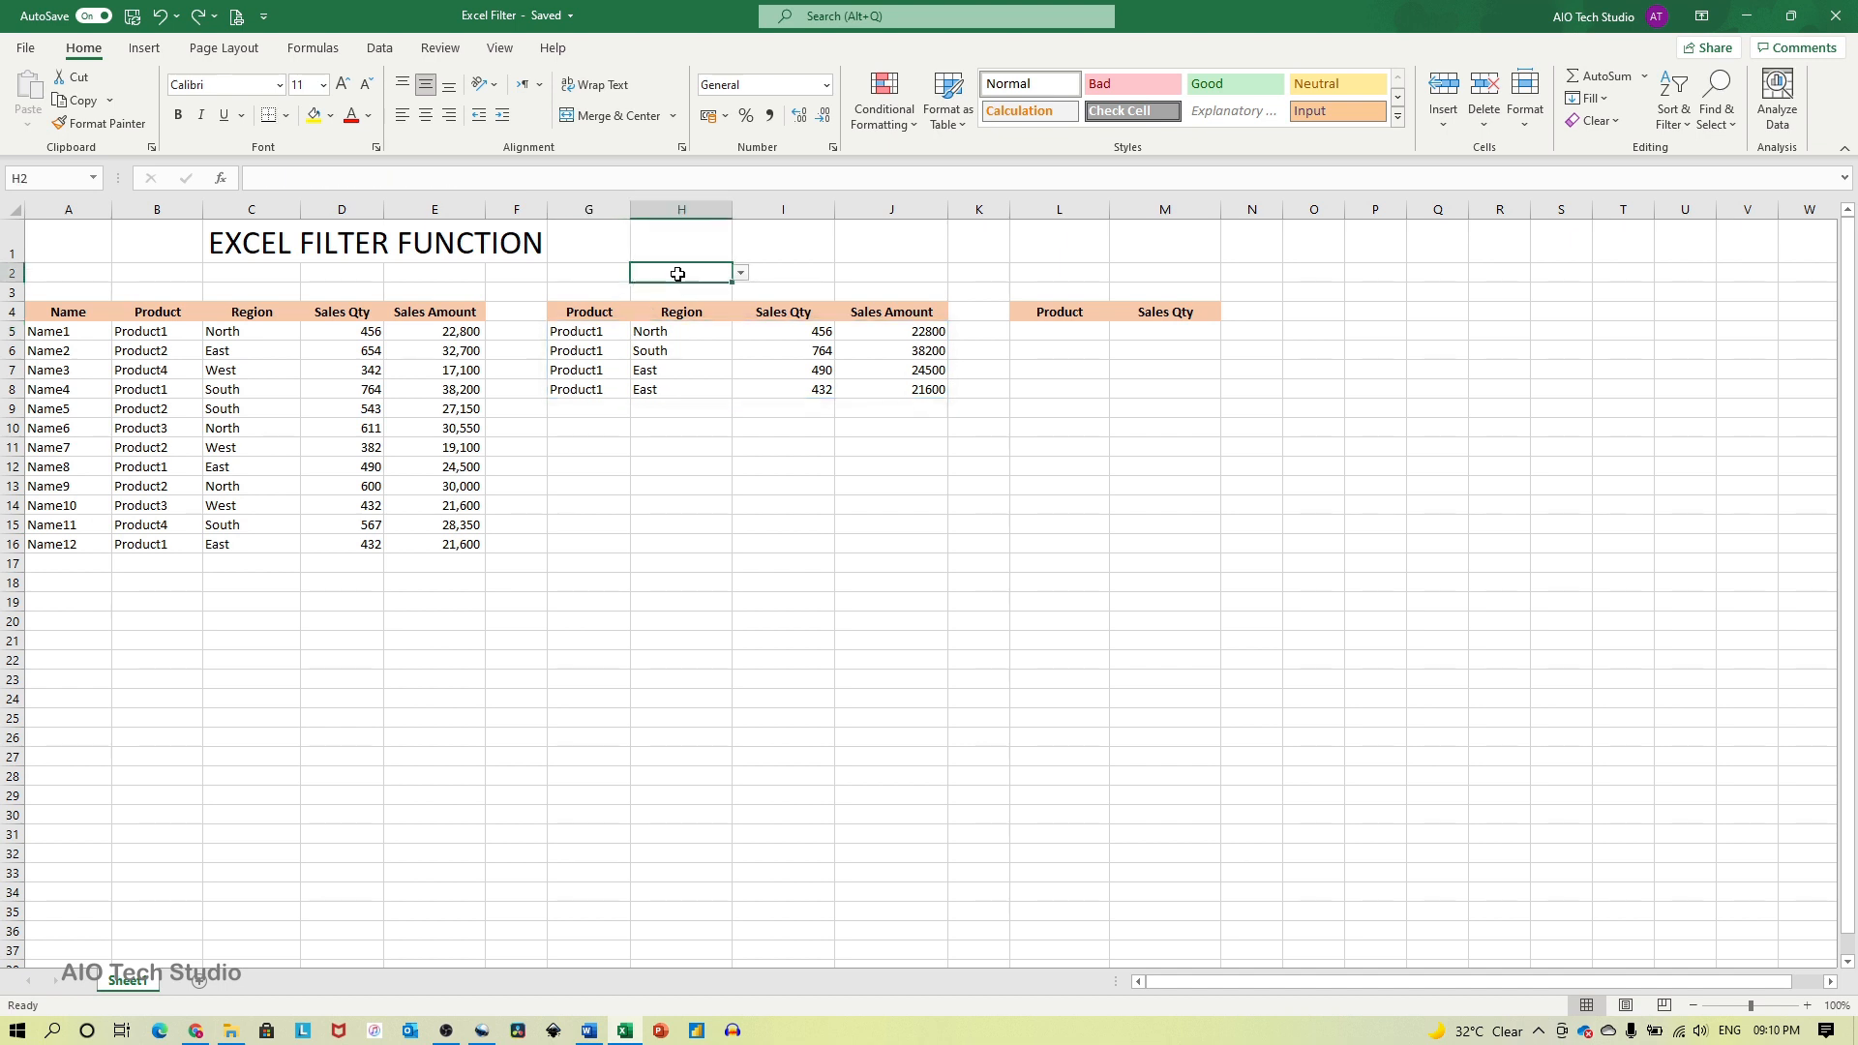
pyautogui.click(741, 274)
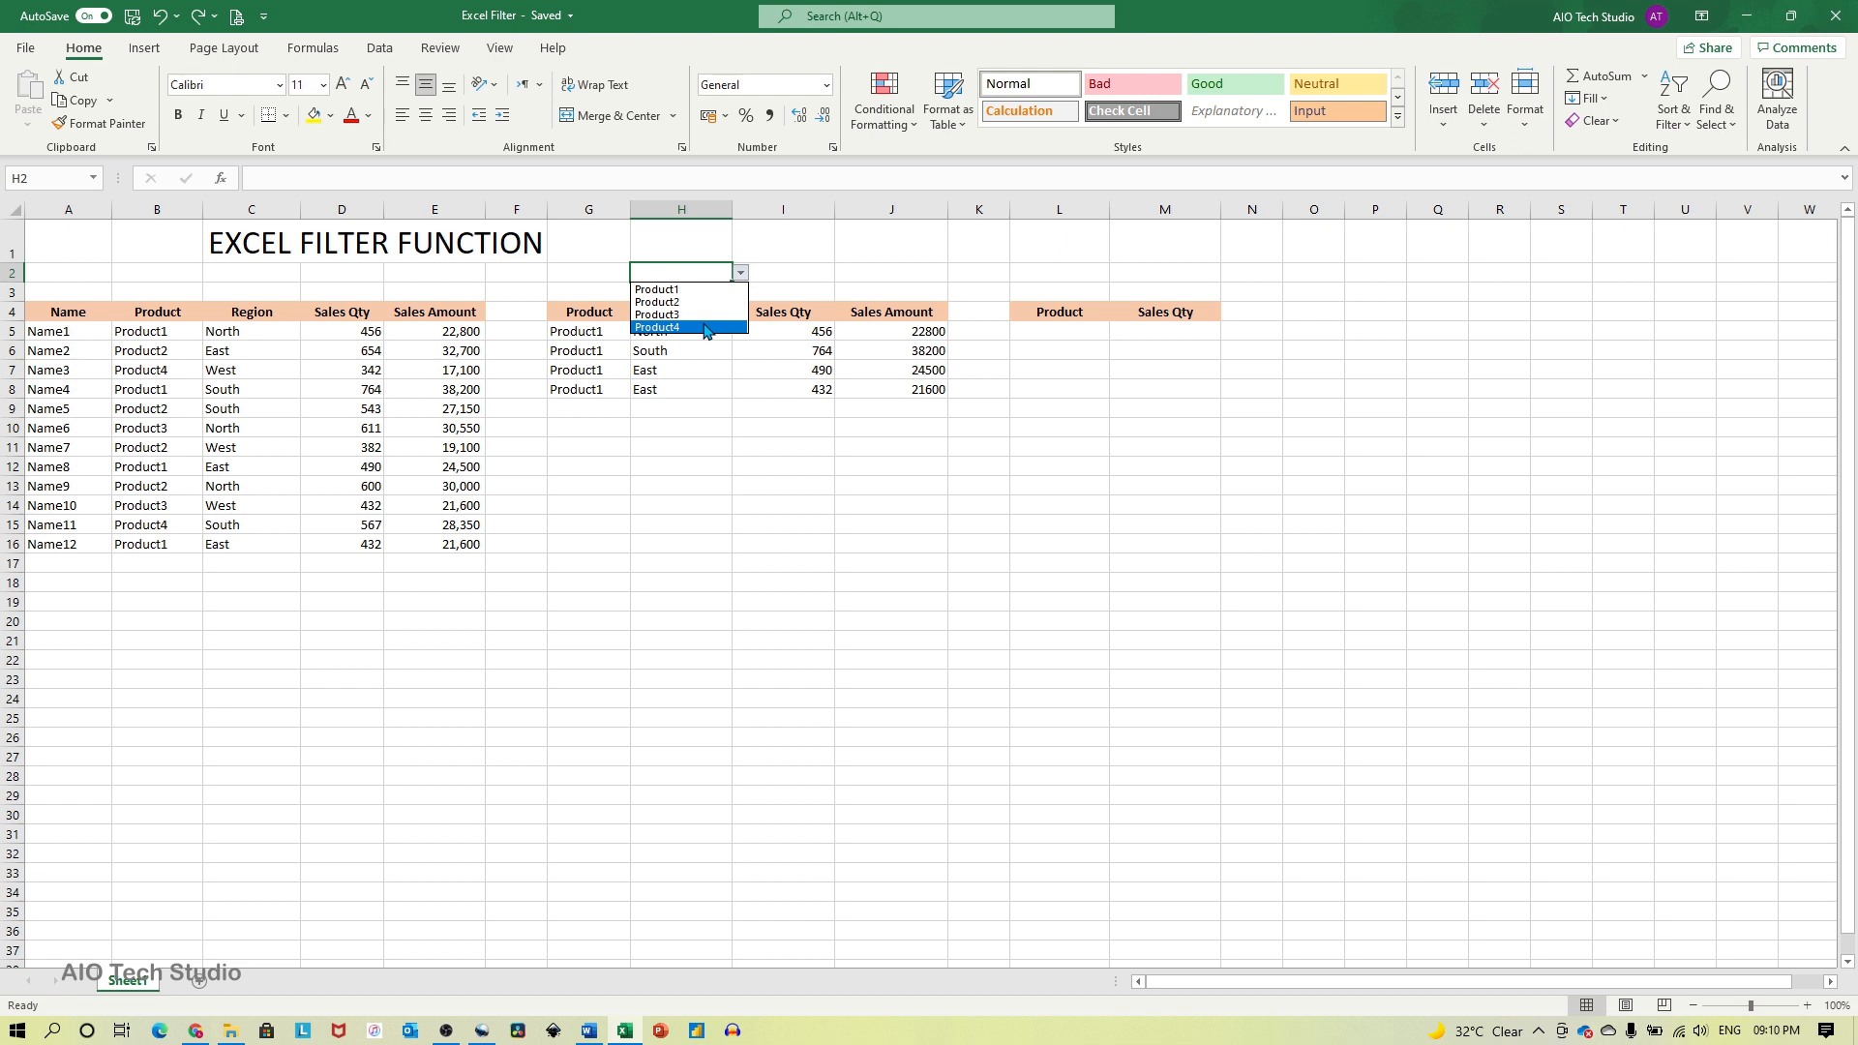
pyautogui.click(741, 273)
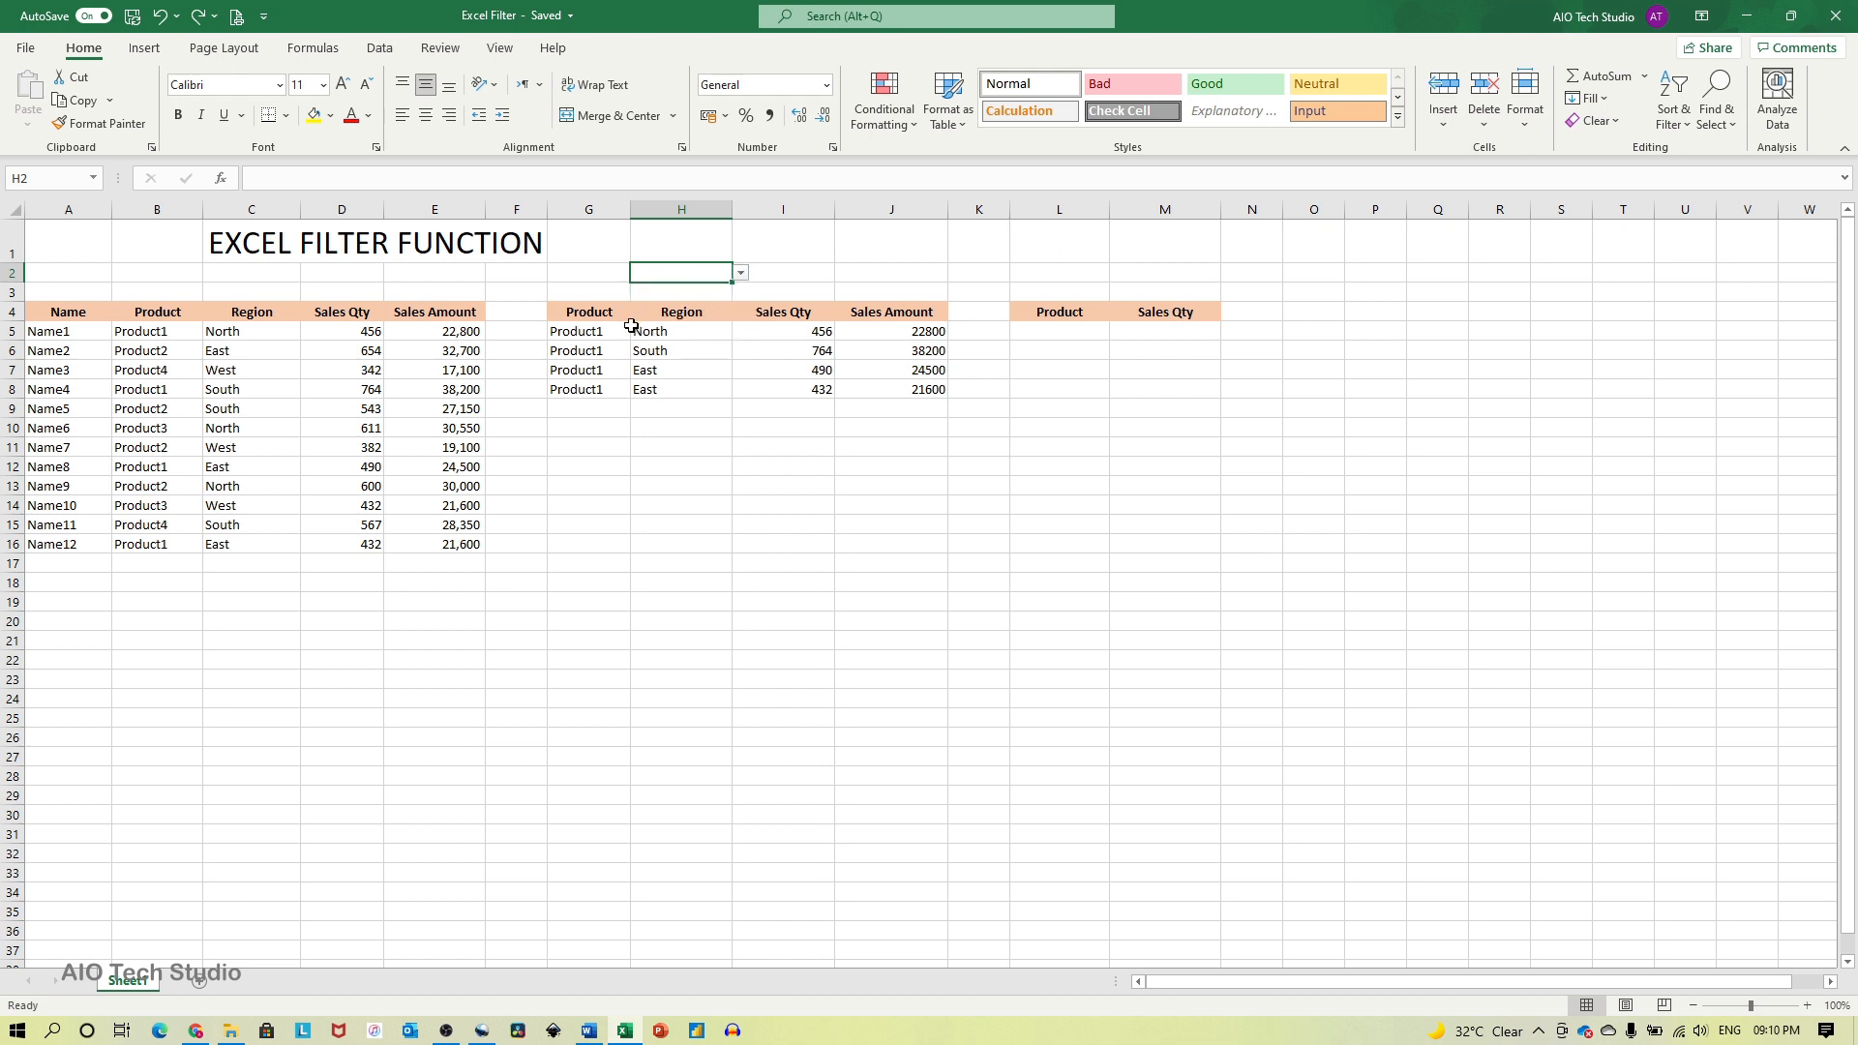
# Replace the fixed "Product1" criterion in G5's FILTER formula with a reference to cell H2
pyautogui.click(601, 332)
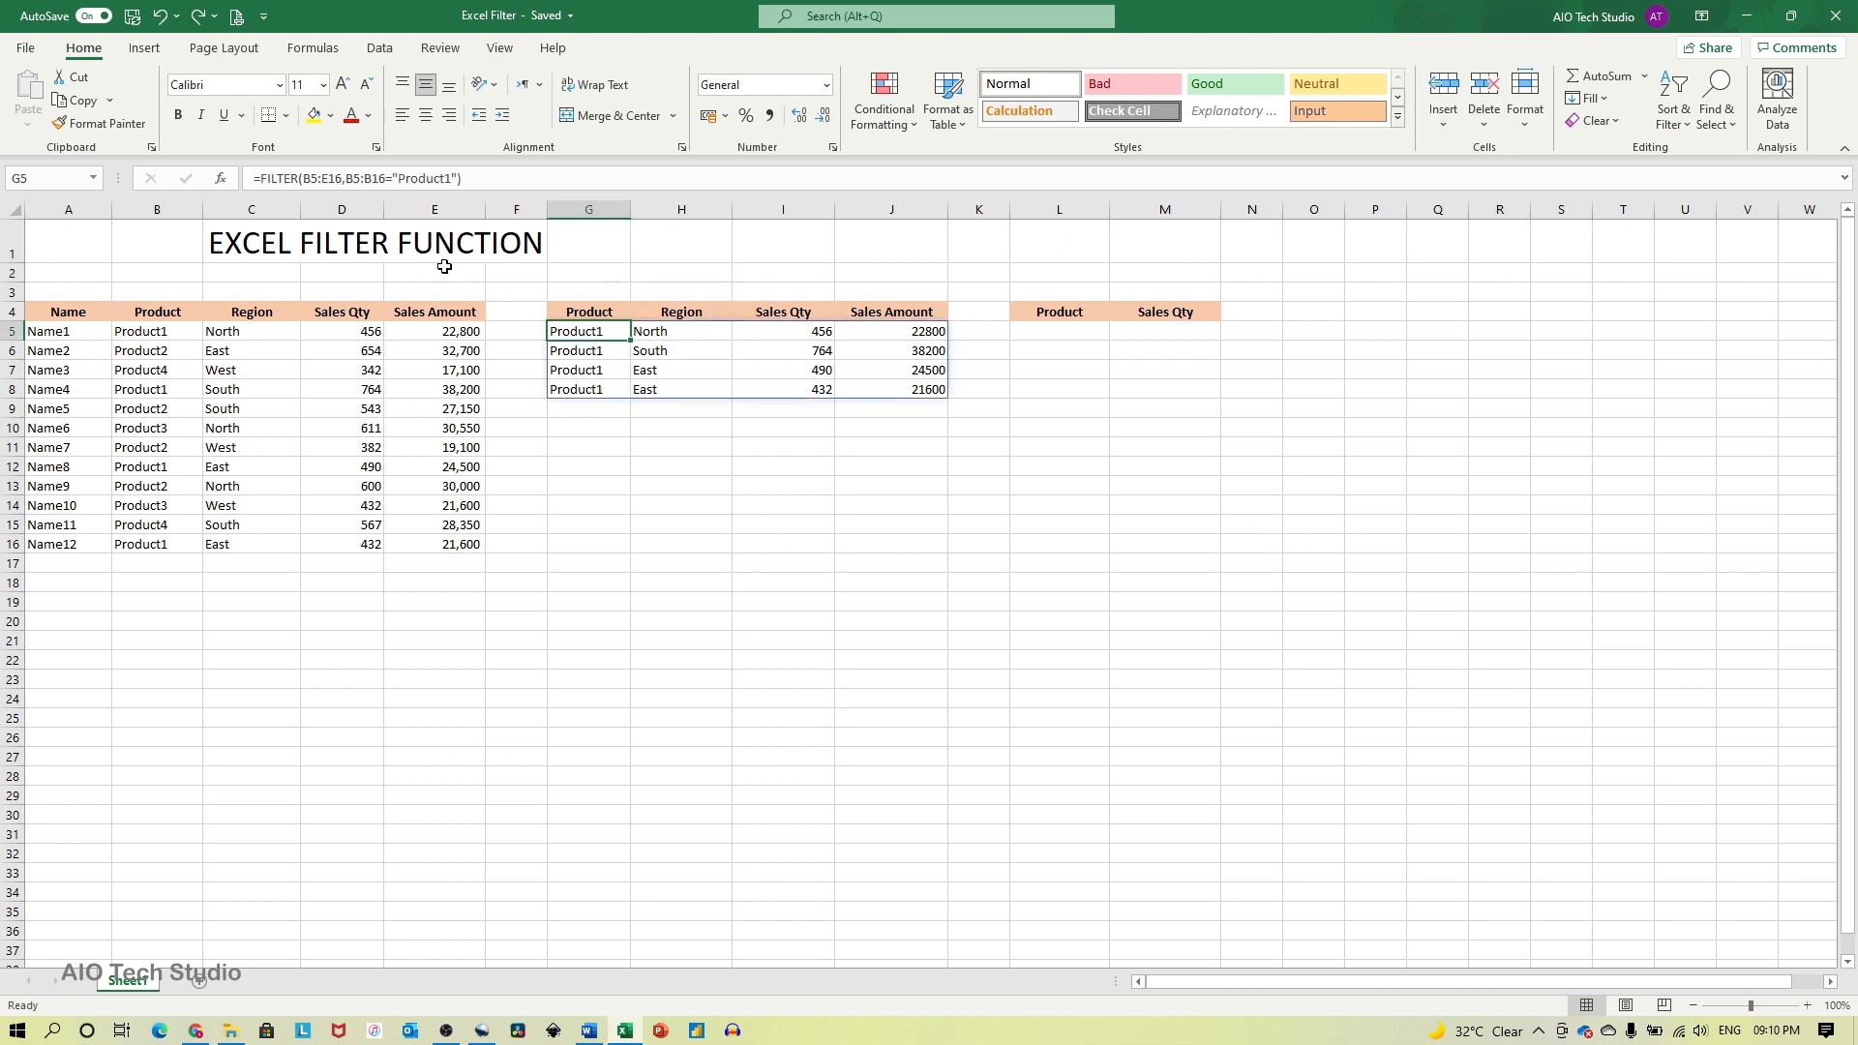
pyautogui.click(451, 178)
pyautogui.moveTo(451, 178); pyautogui.dragTo(394, 182)
pyautogui.write('h2')
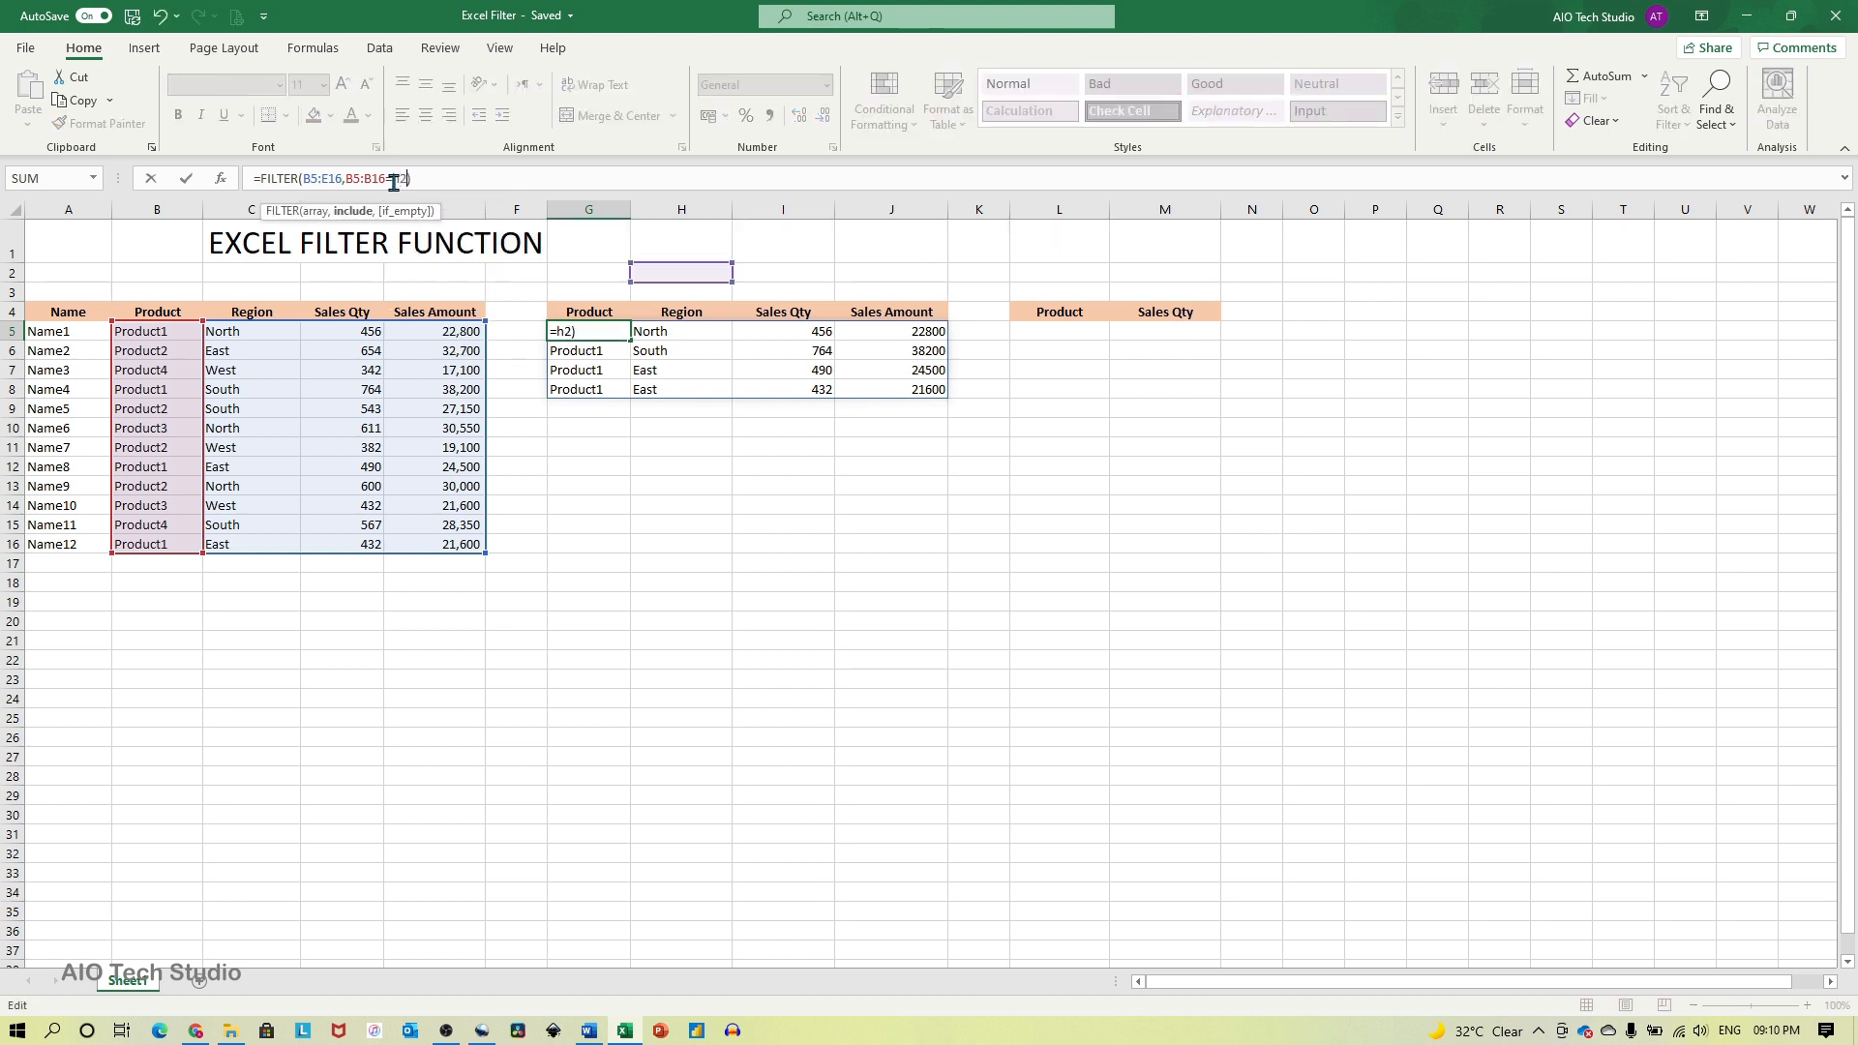
pyautogui.press('Return')
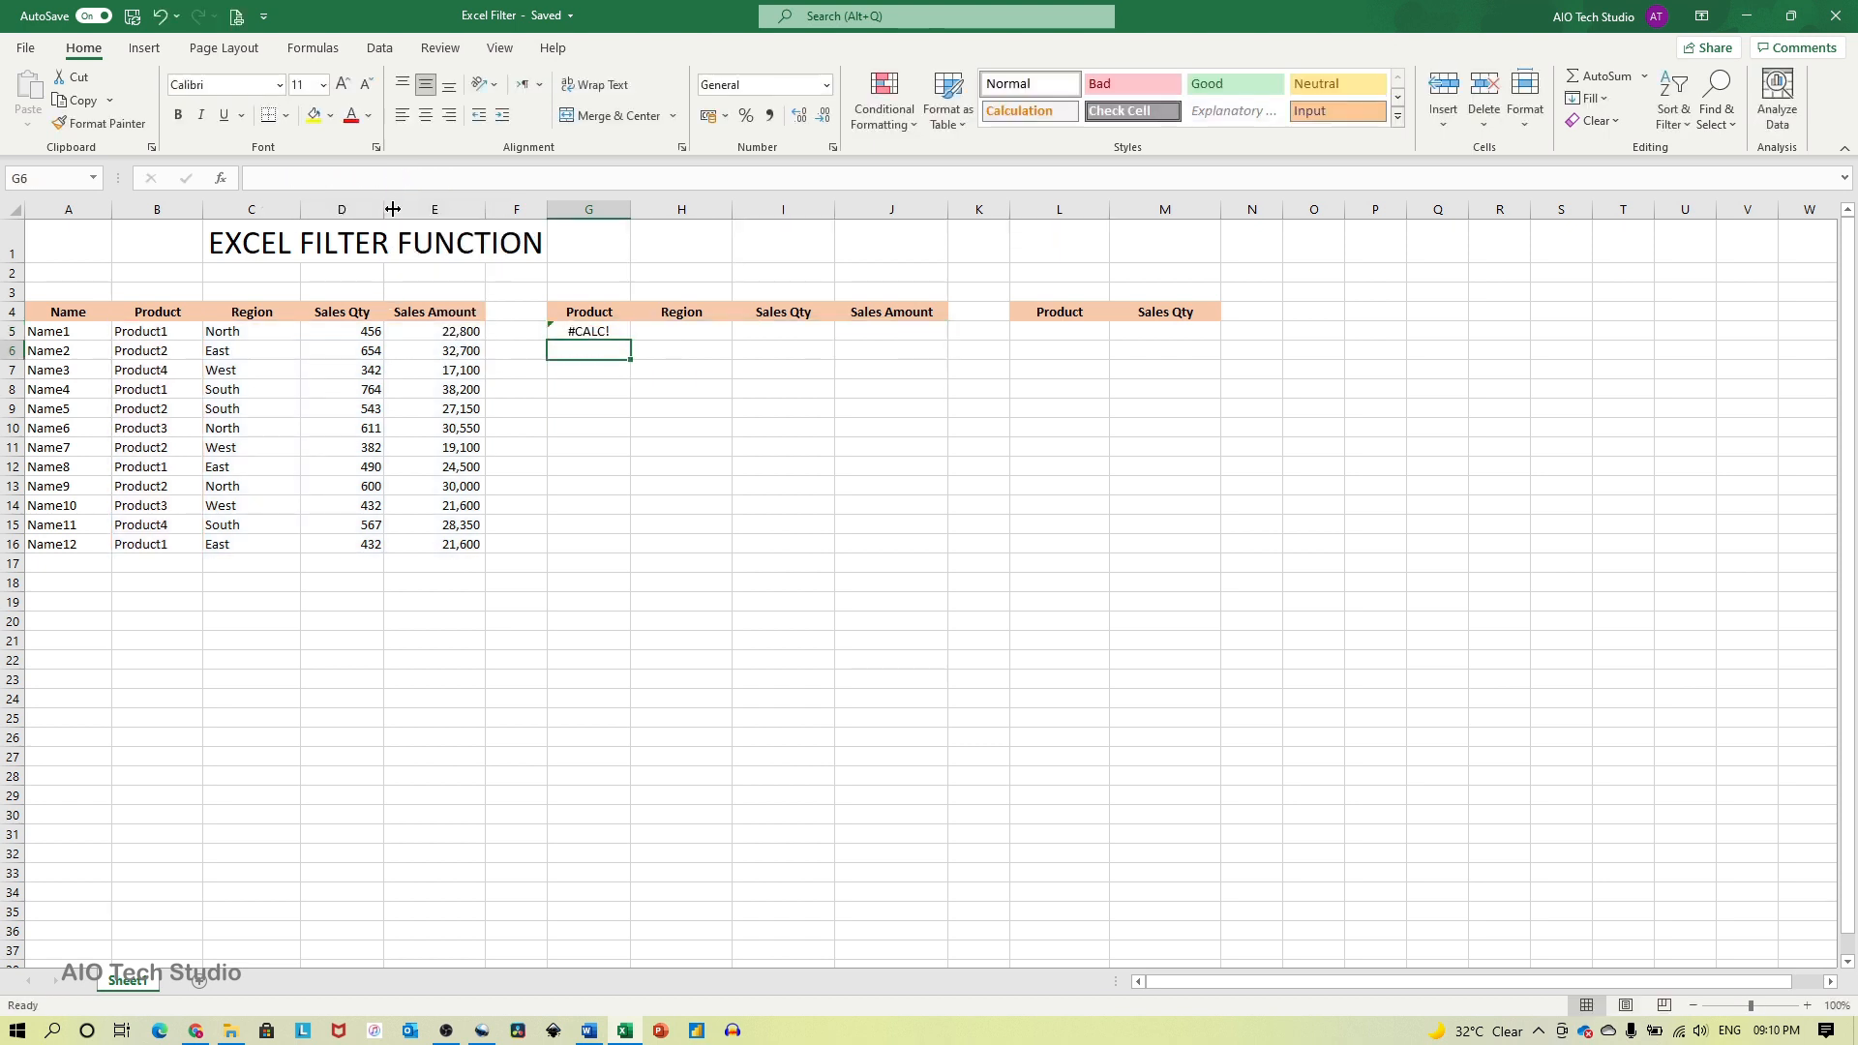
pyautogui.click(586, 332)
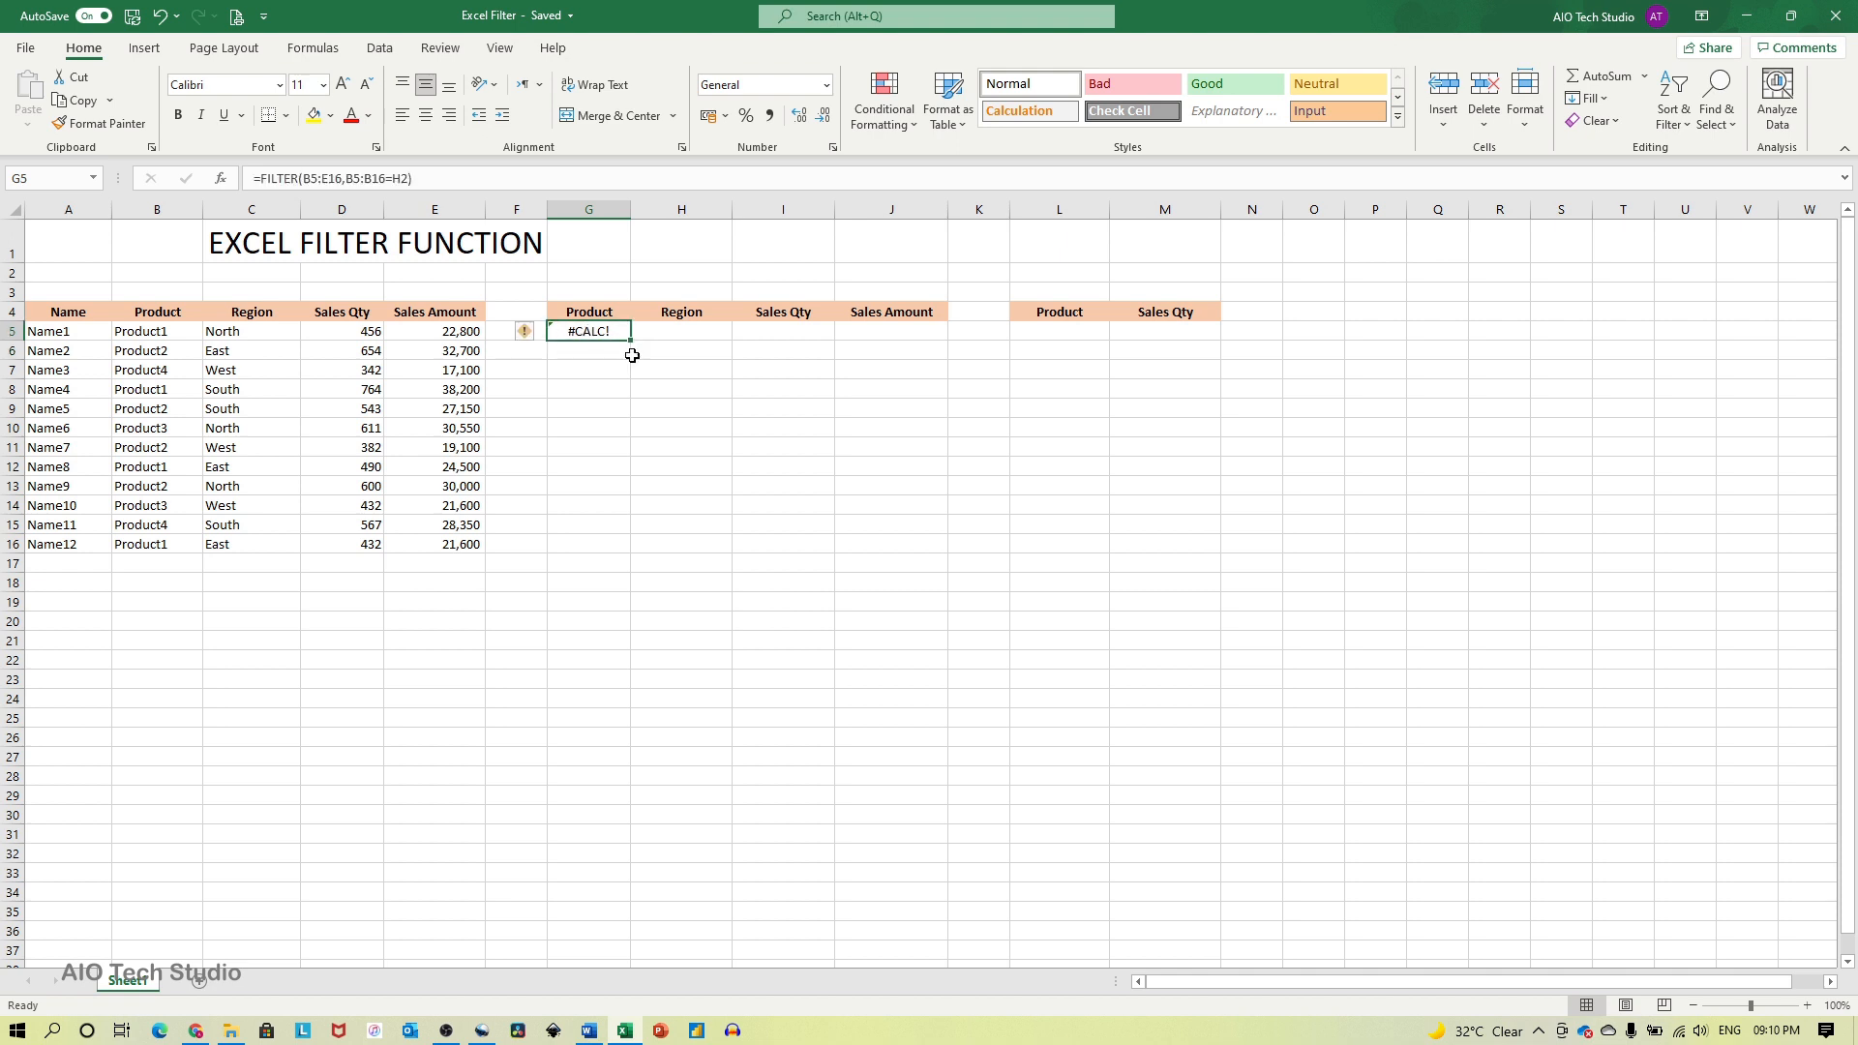
# Choose Product1 as the filter product in cell H2
pyautogui.click(689, 277)
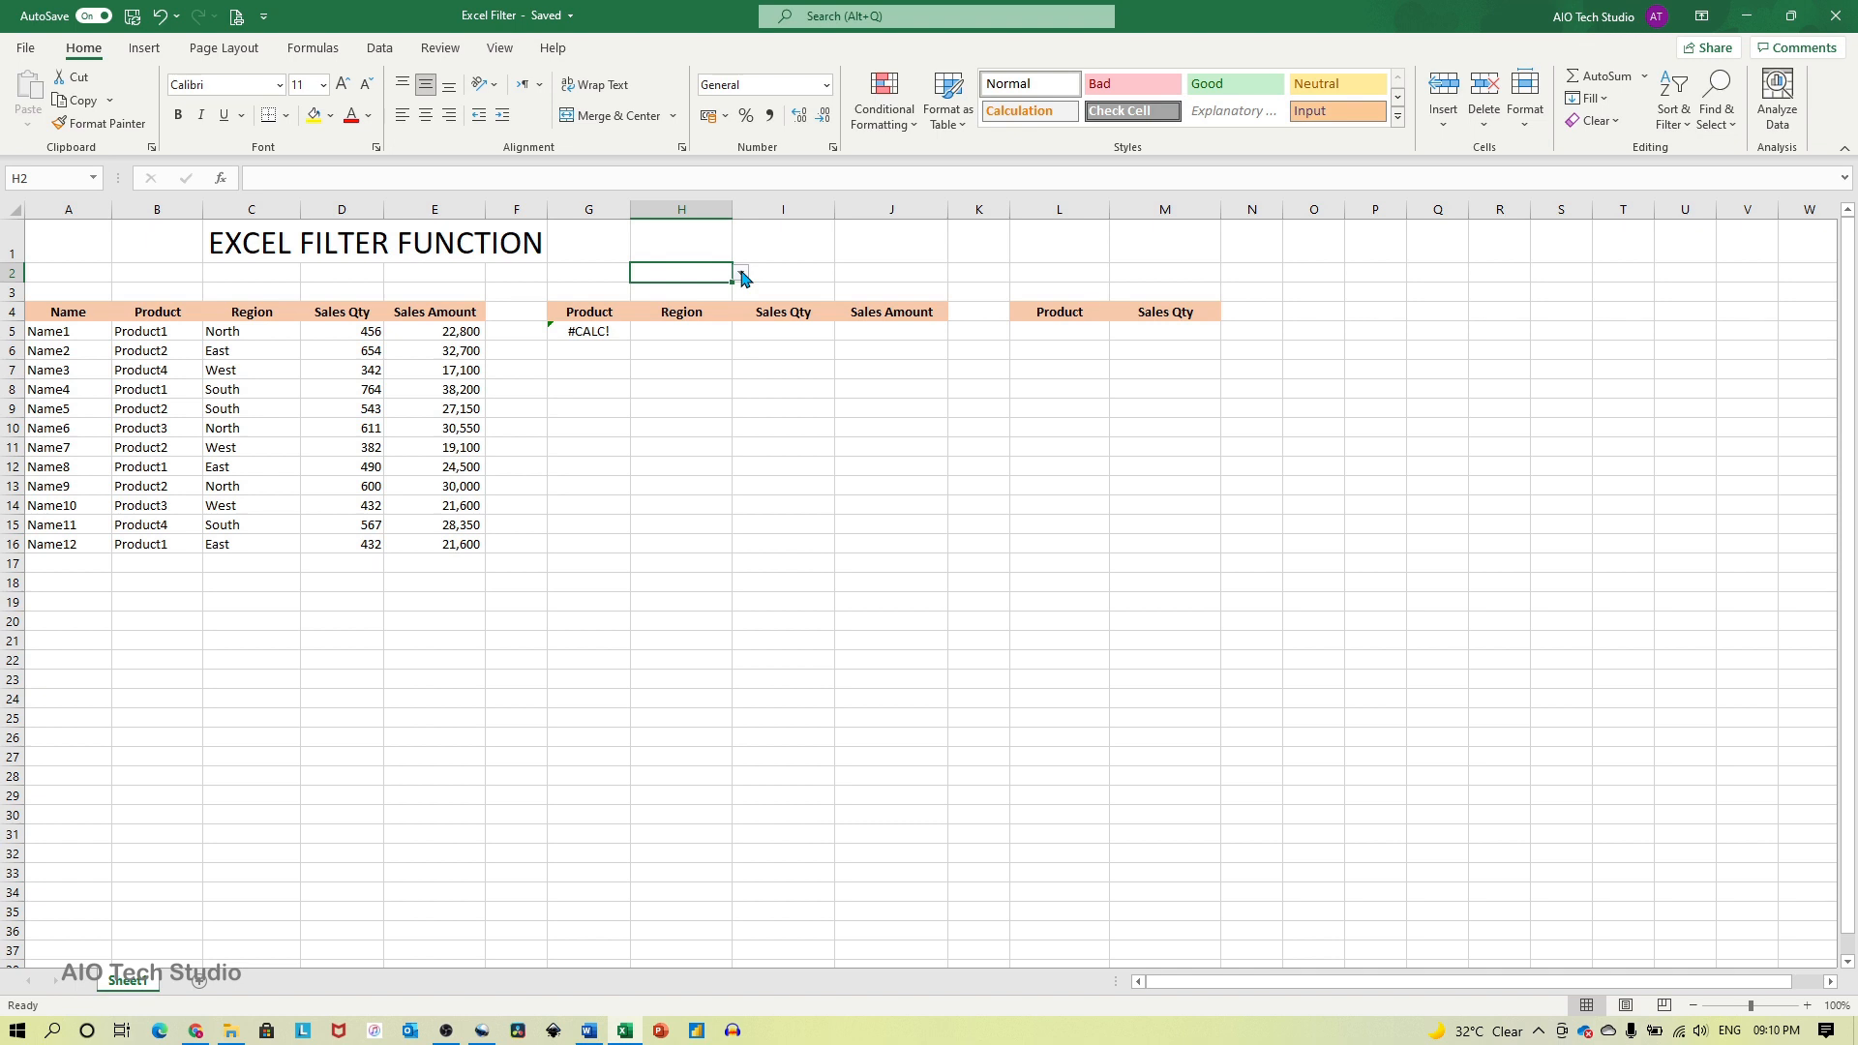
pyautogui.click(742, 275)
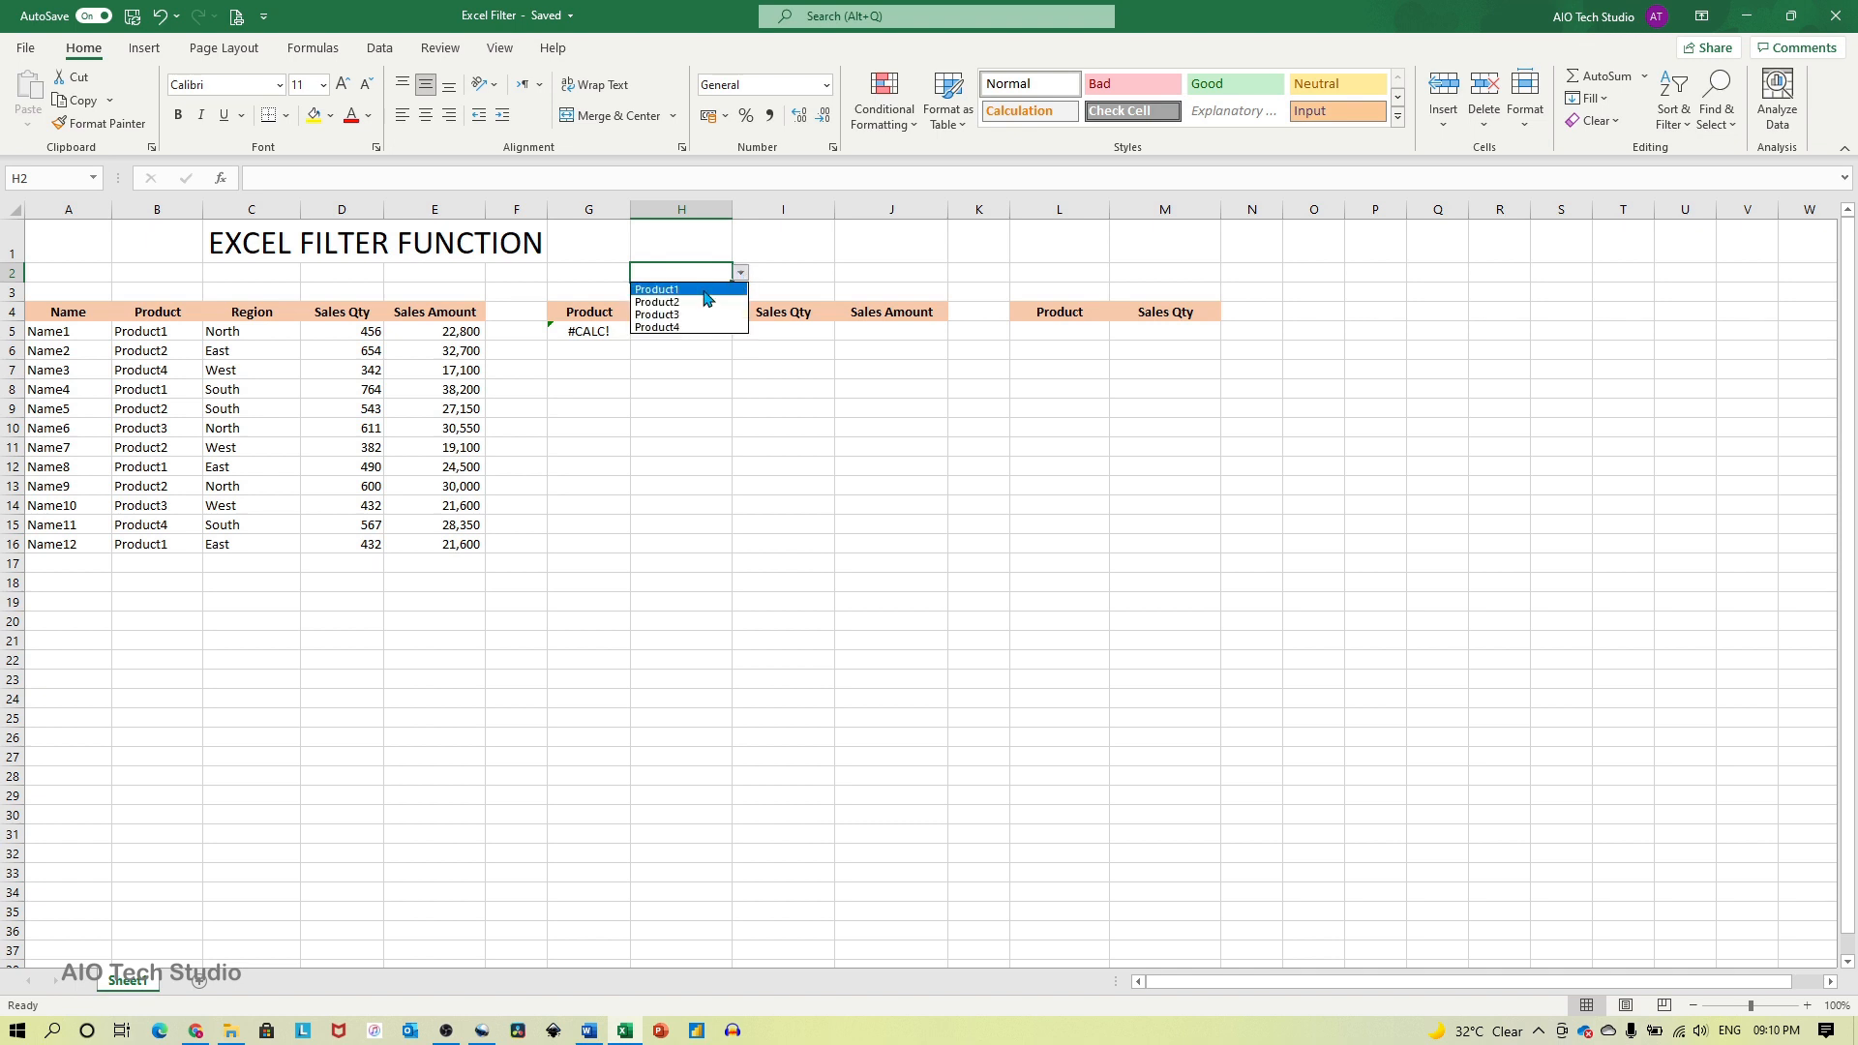
pyautogui.click(707, 291)
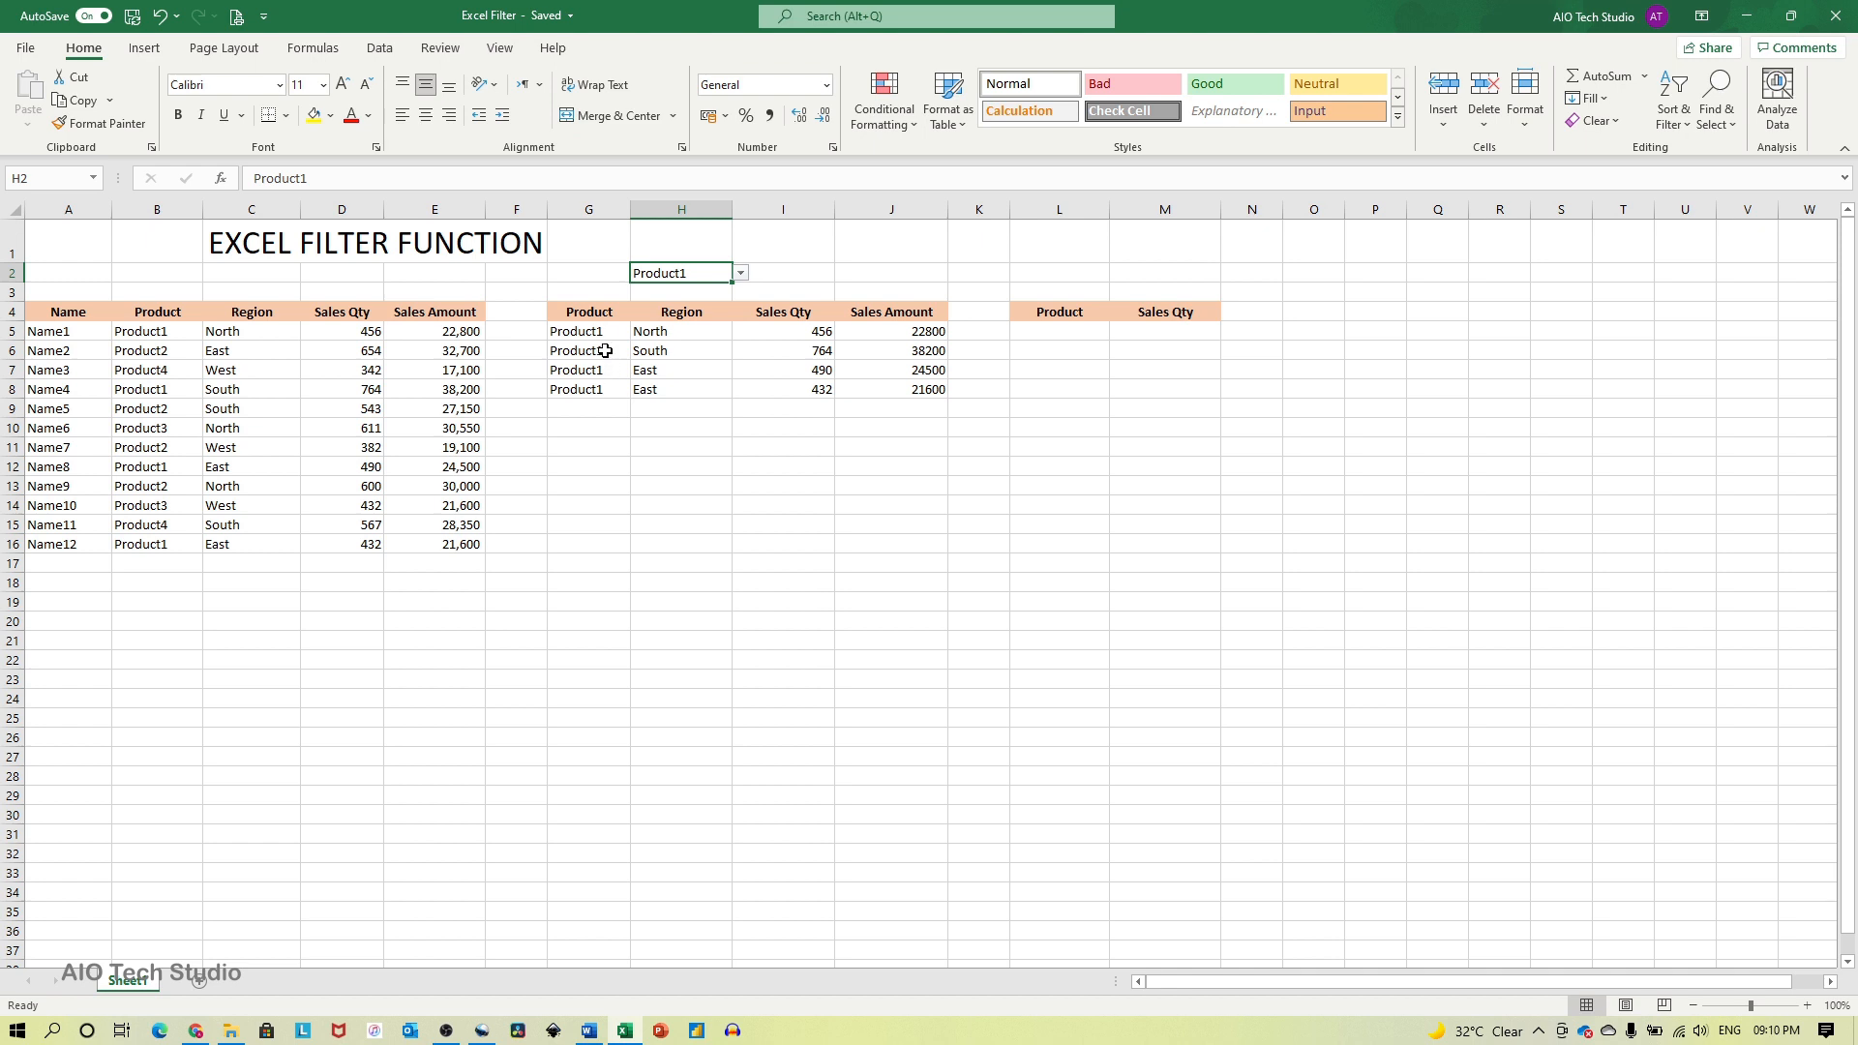
# Switch the product in cell H2 to Product2, Product3 and Product4 in turn to test the dynamic filter
pyautogui.click(740, 273)
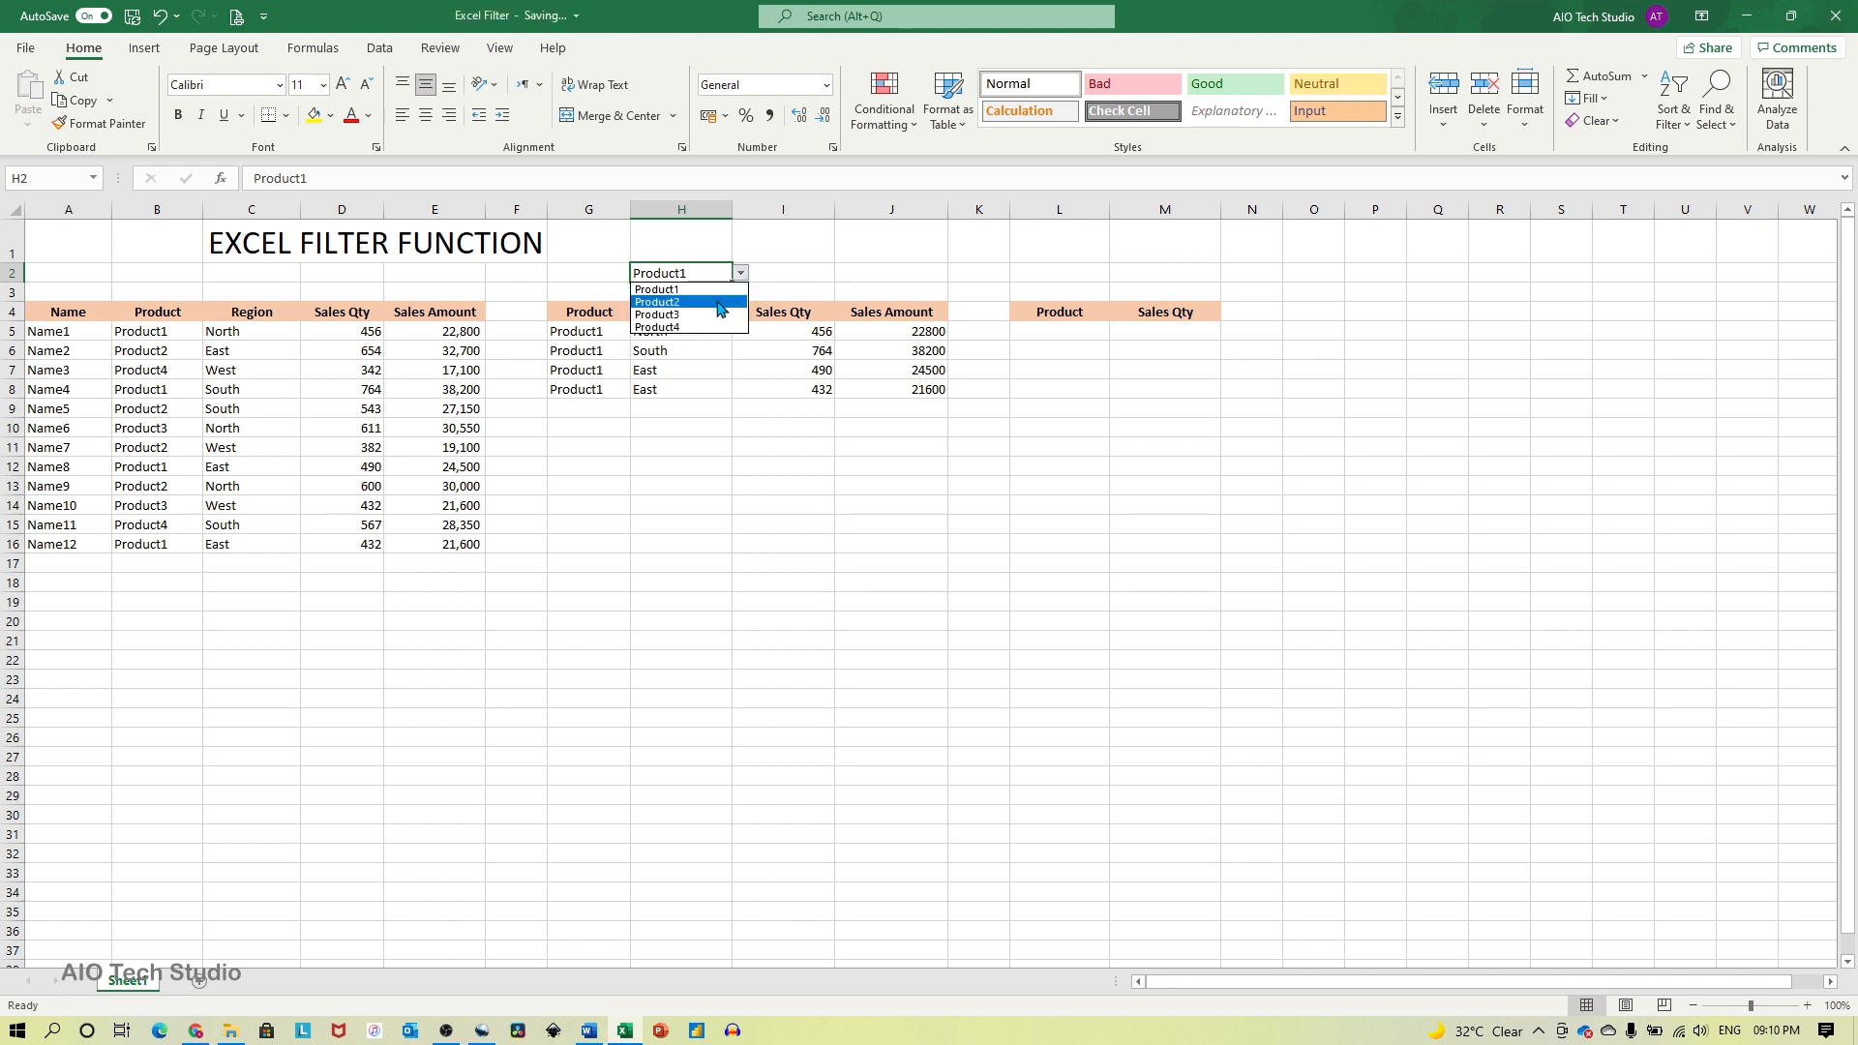
pyautogui.click(722, 303)
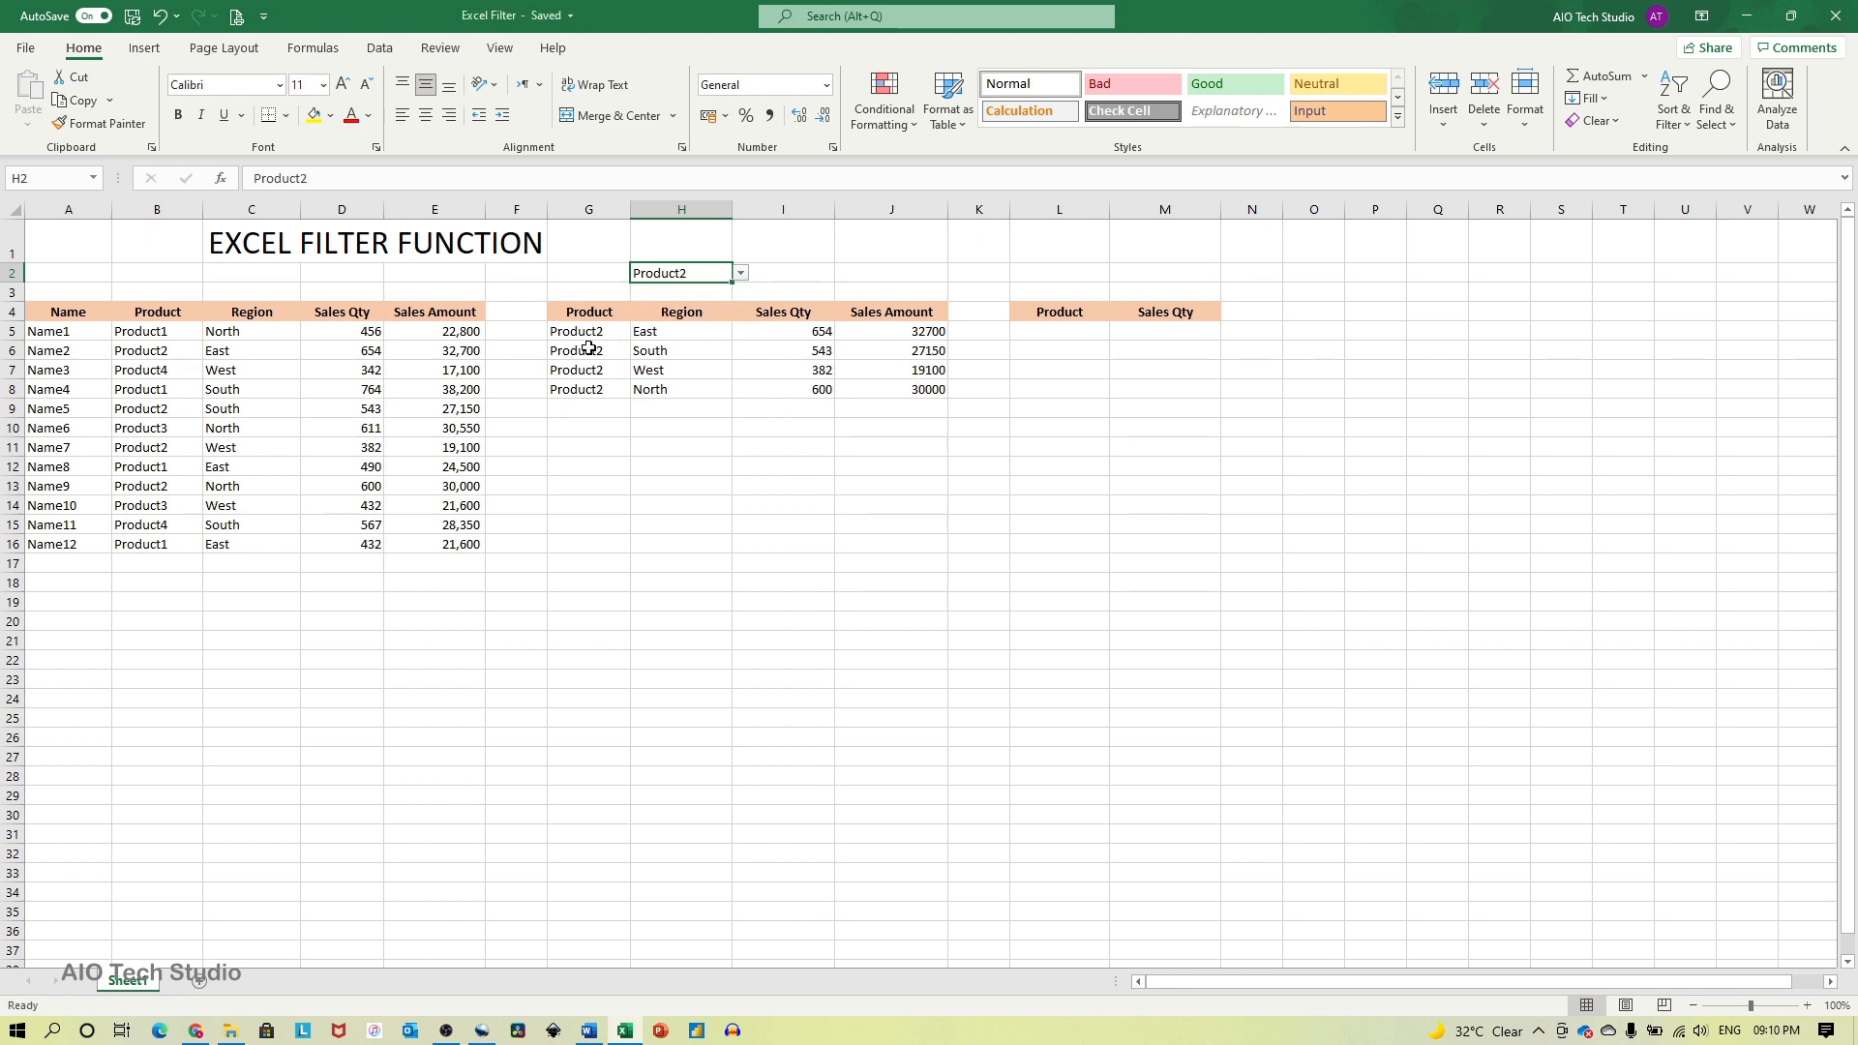
pyautogui.click(740, 273)
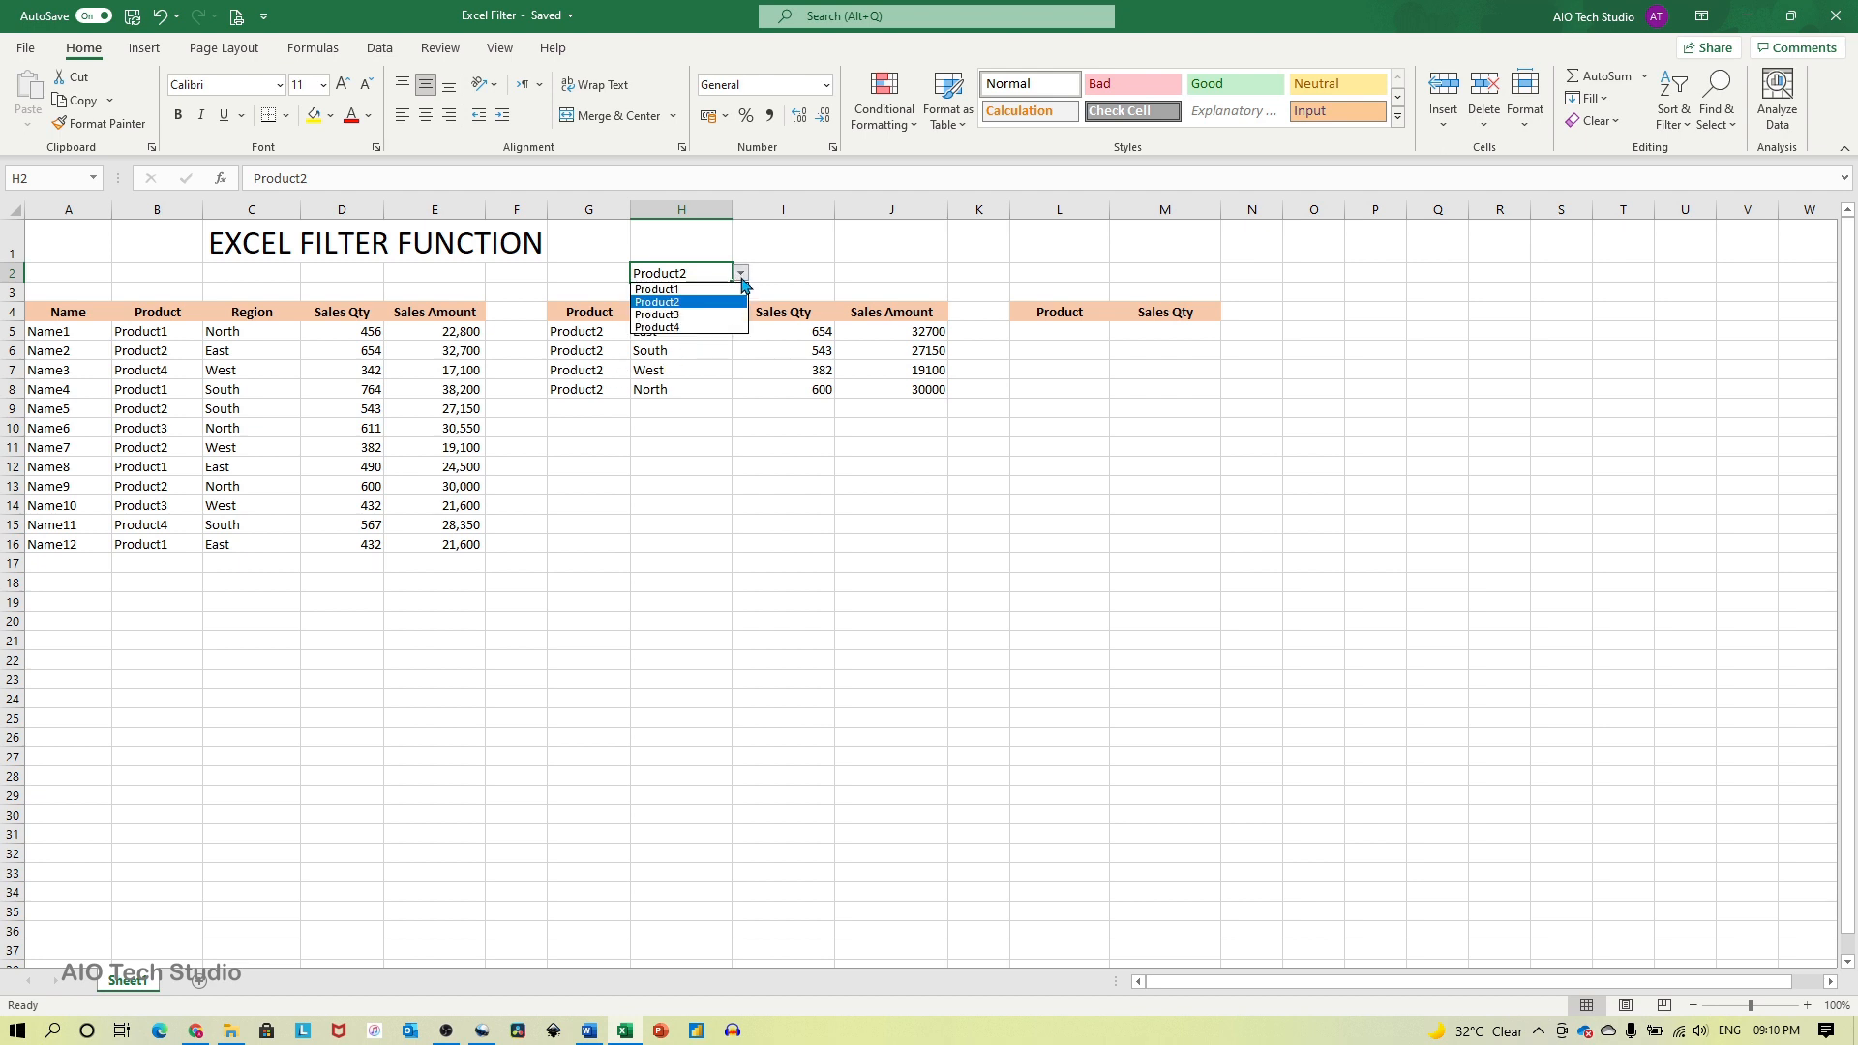
pyautogui.click(711, 316)
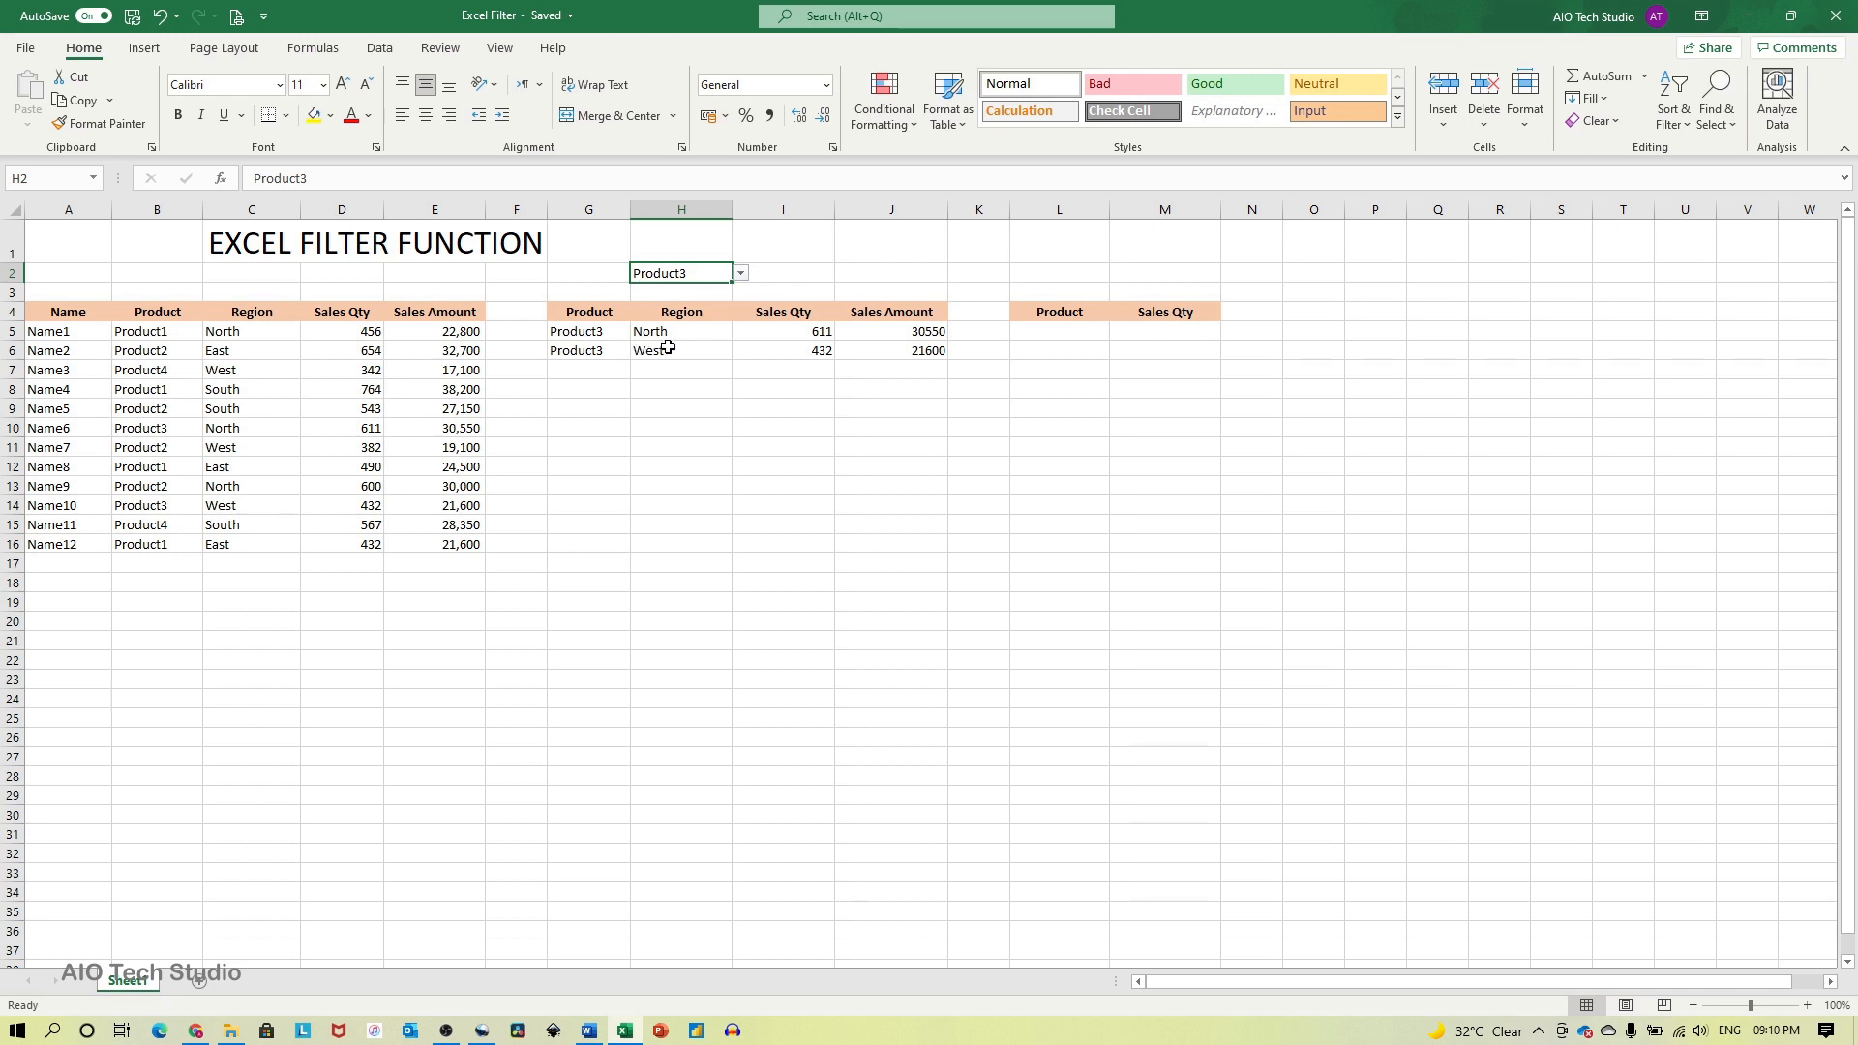
pyautogui.click(741, 274)
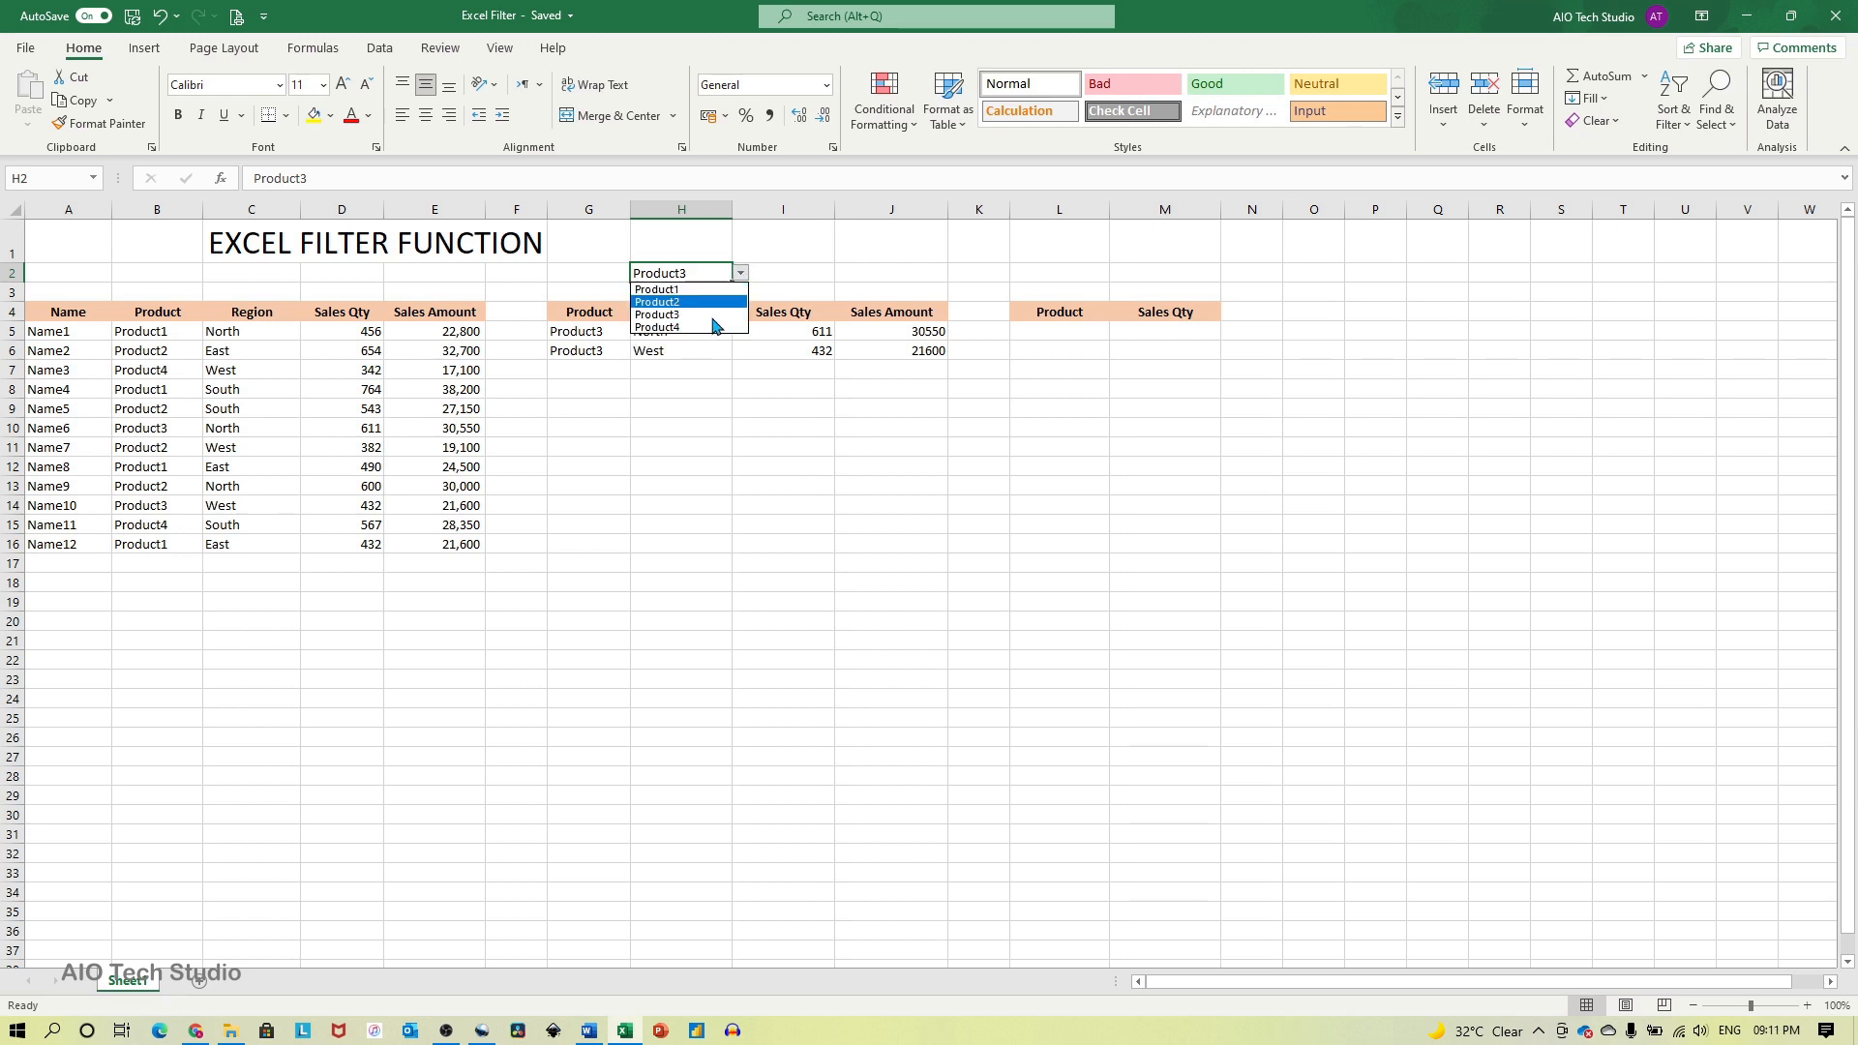
pyautogui.click(712, 329)
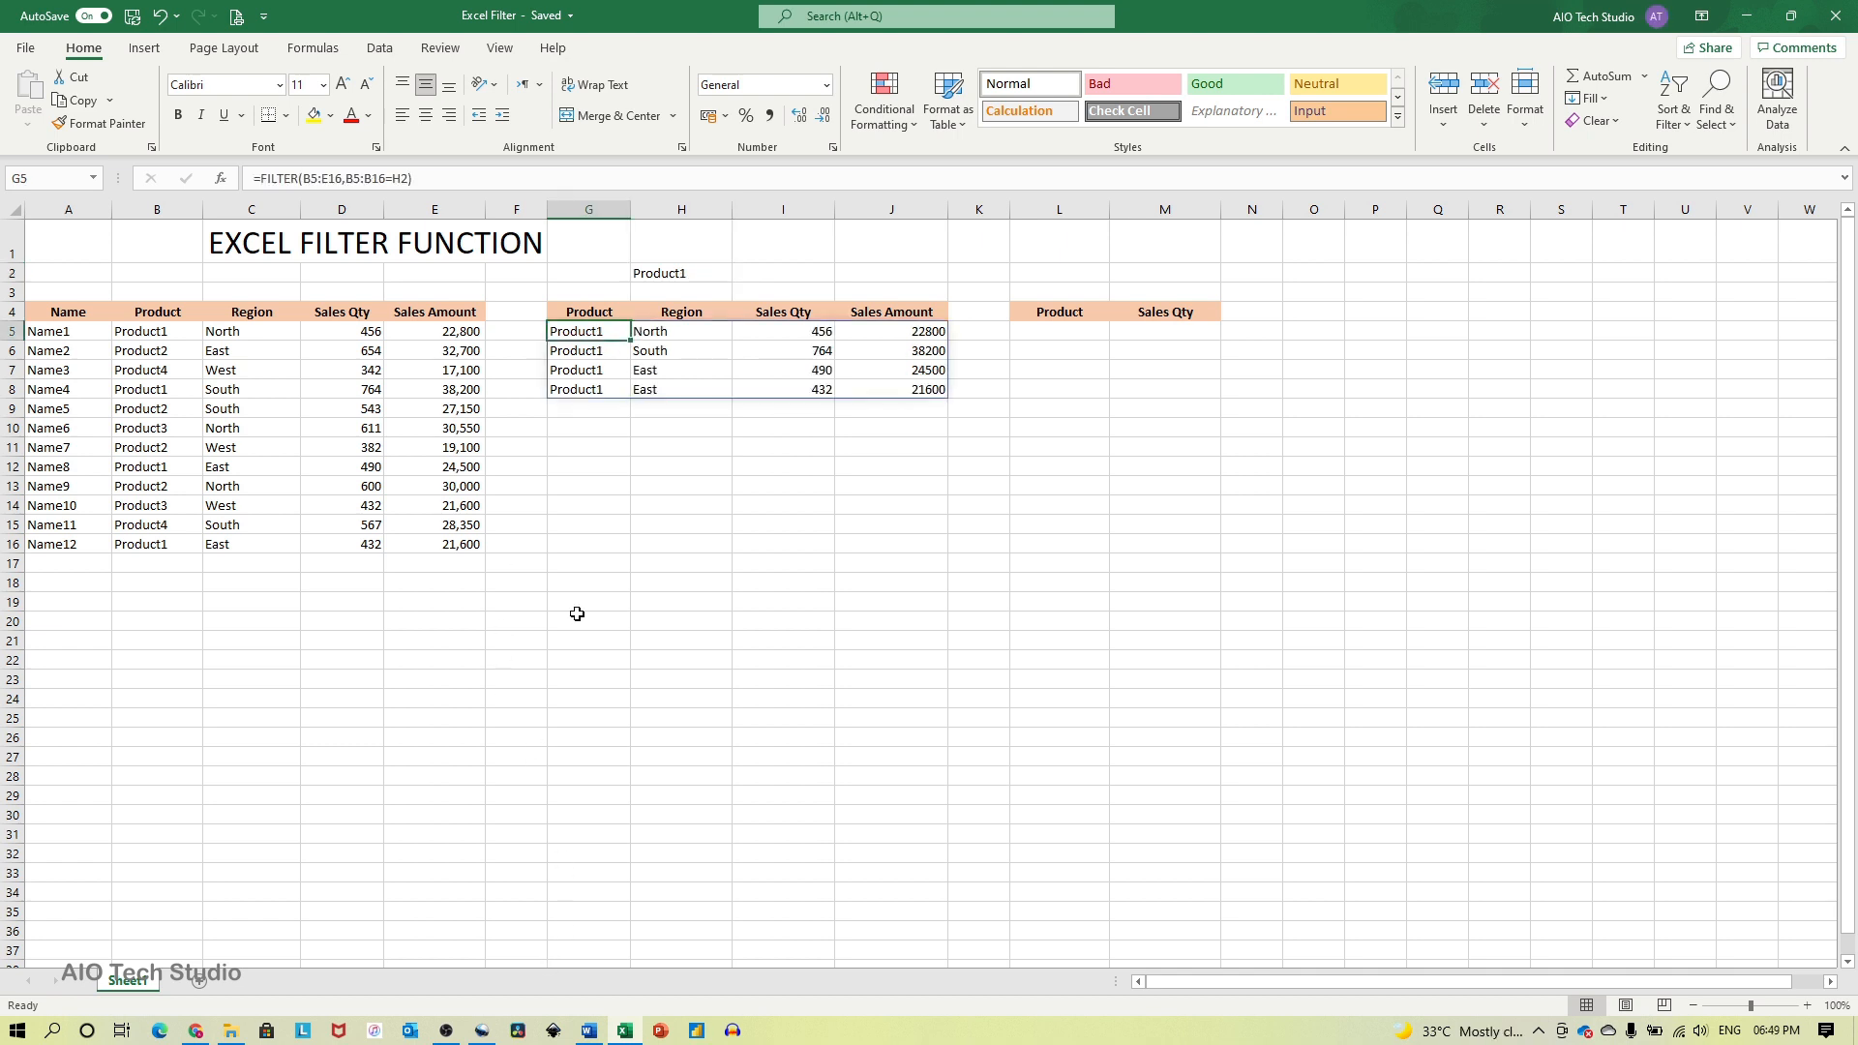
# Set the region selection in cell J2 to East as a second criterion
pyautogui.moveTo(179, 311); pyautogui.dragTo(265, 541)
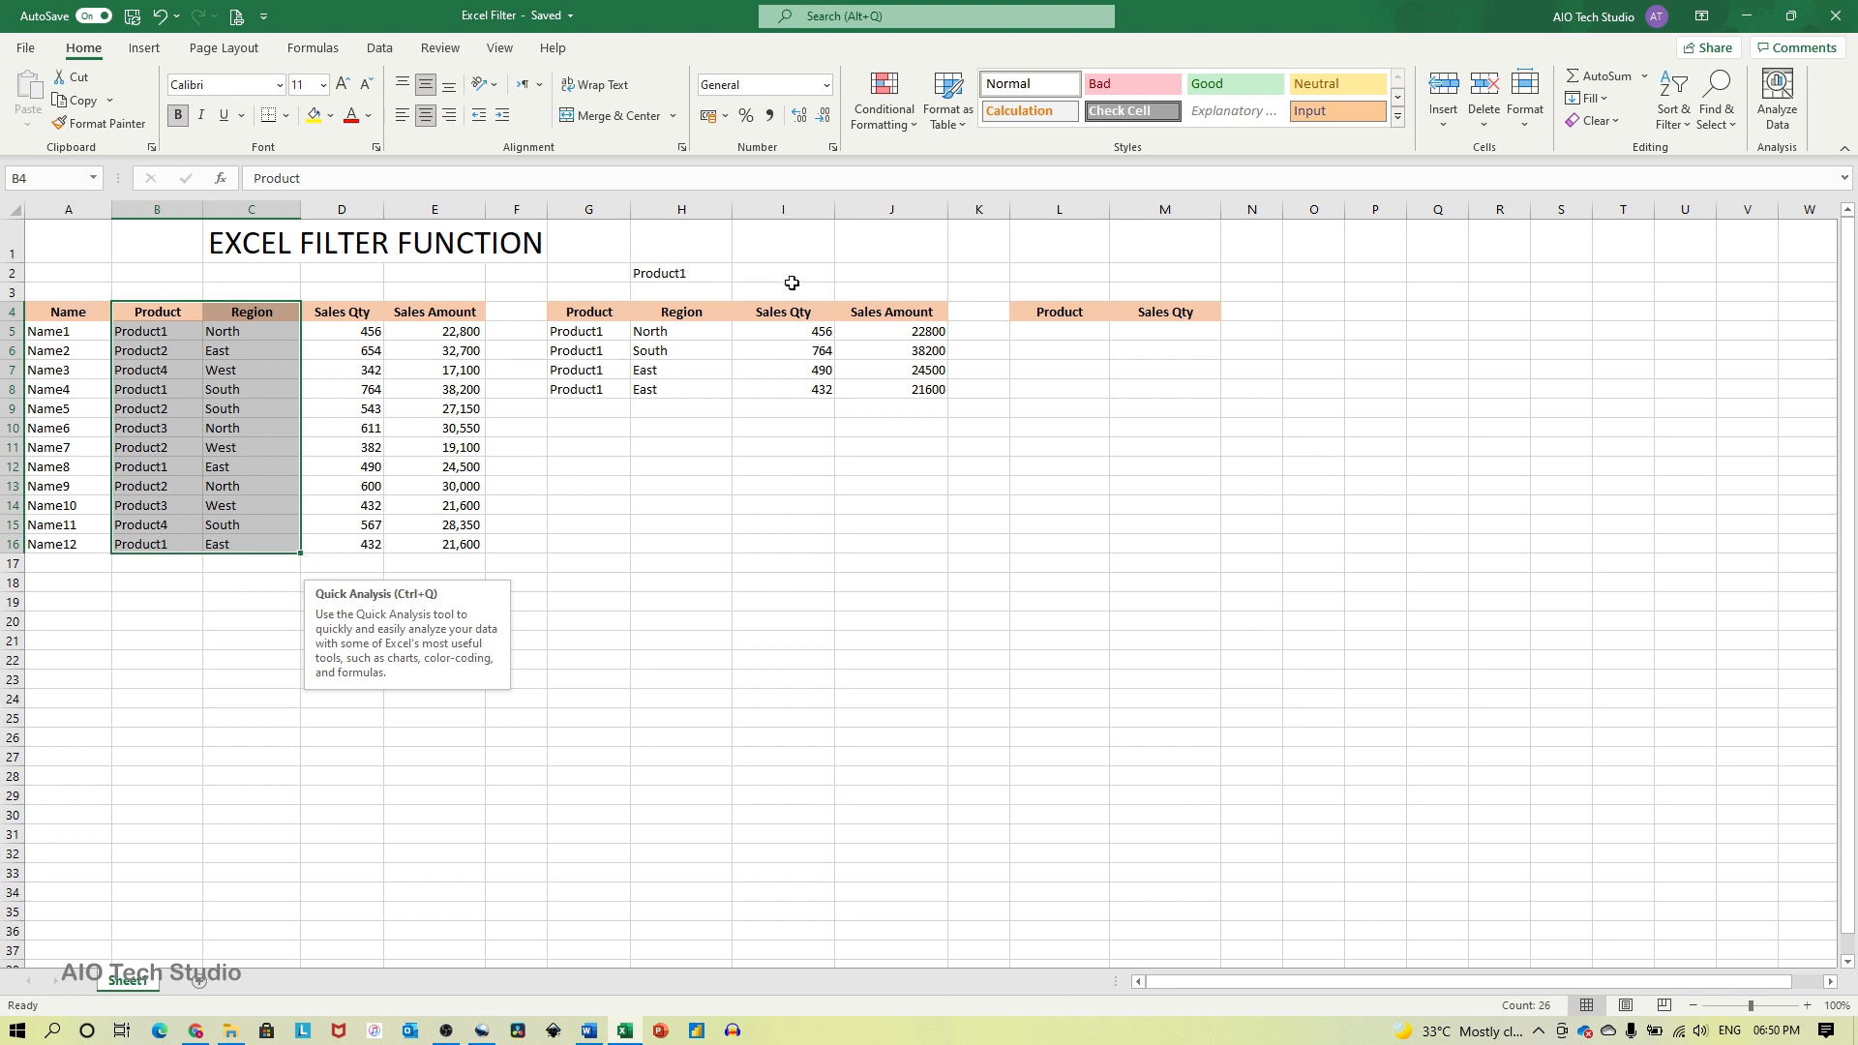
pyautogui.click(884, 274)
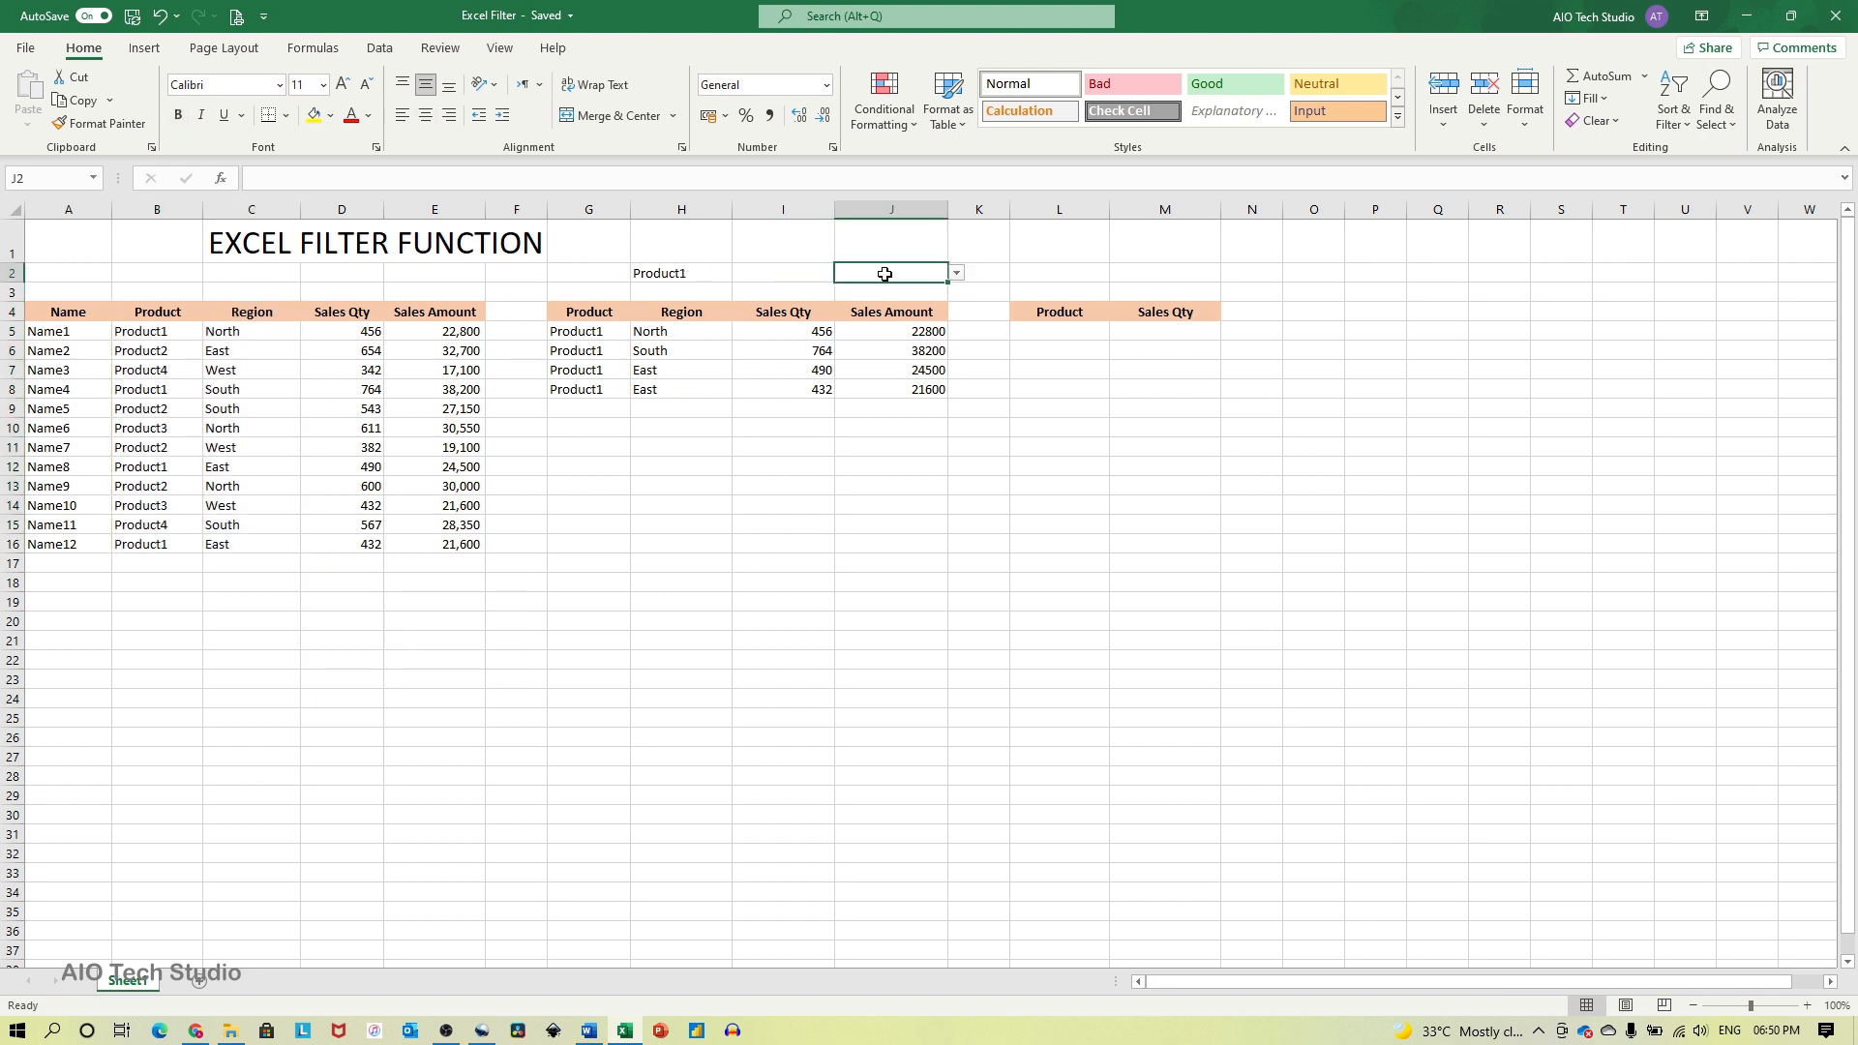
pyautogui.click(957, 276)
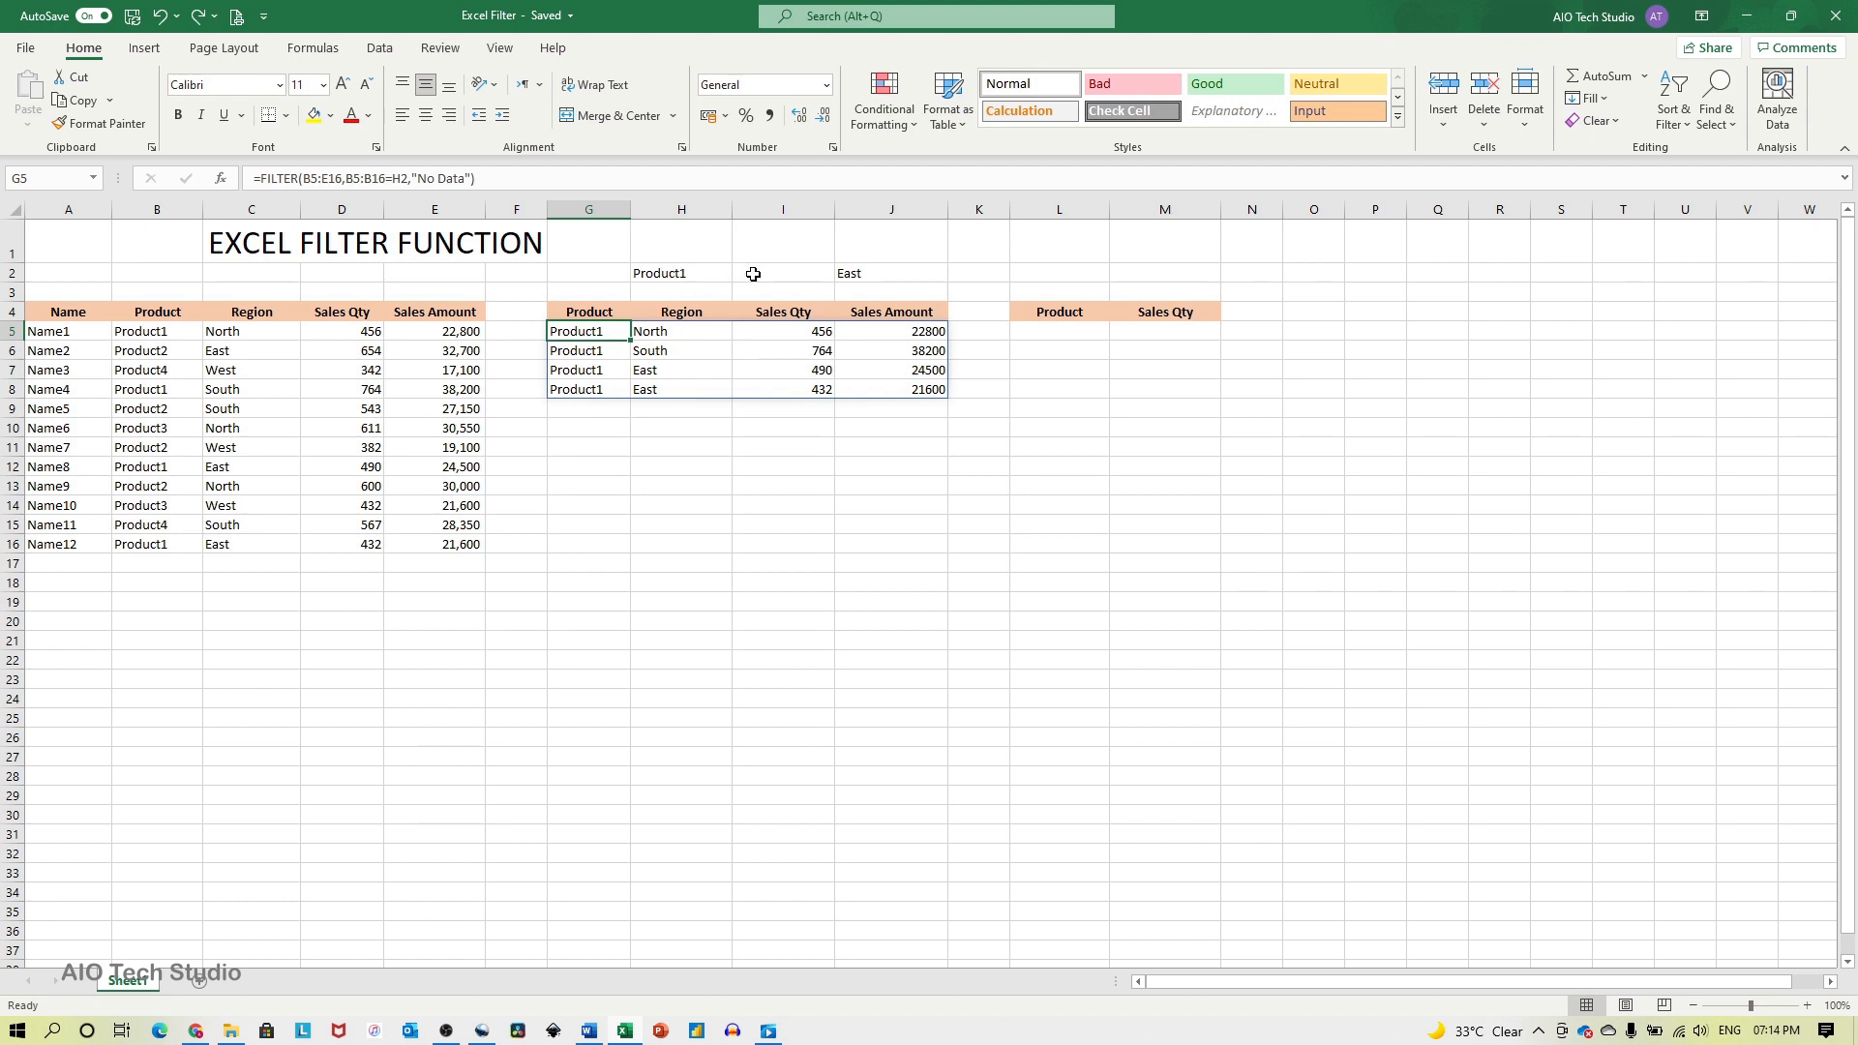
# Enclose the condition B5:B16=H2 in G5's formula in parentheses and add an empty second pair after it
pyautogui.click(716, 271)
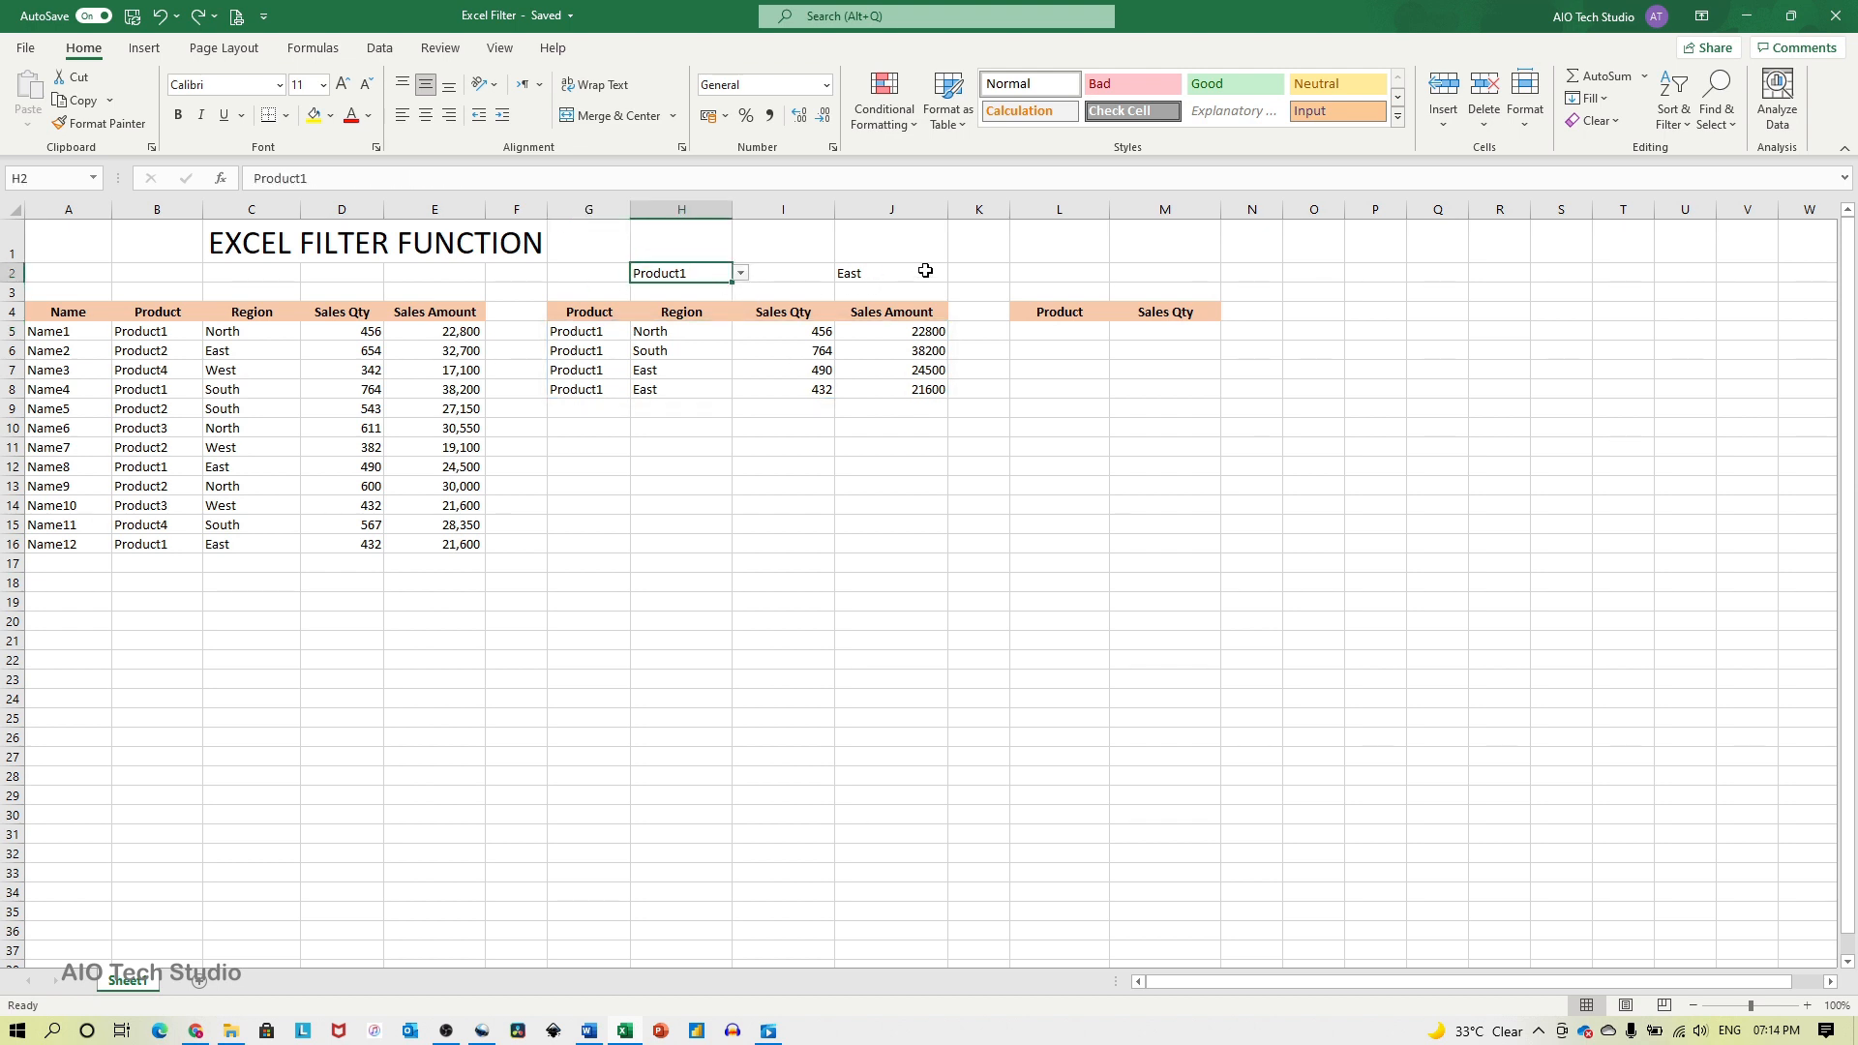
pyautogui.click(593, 331)
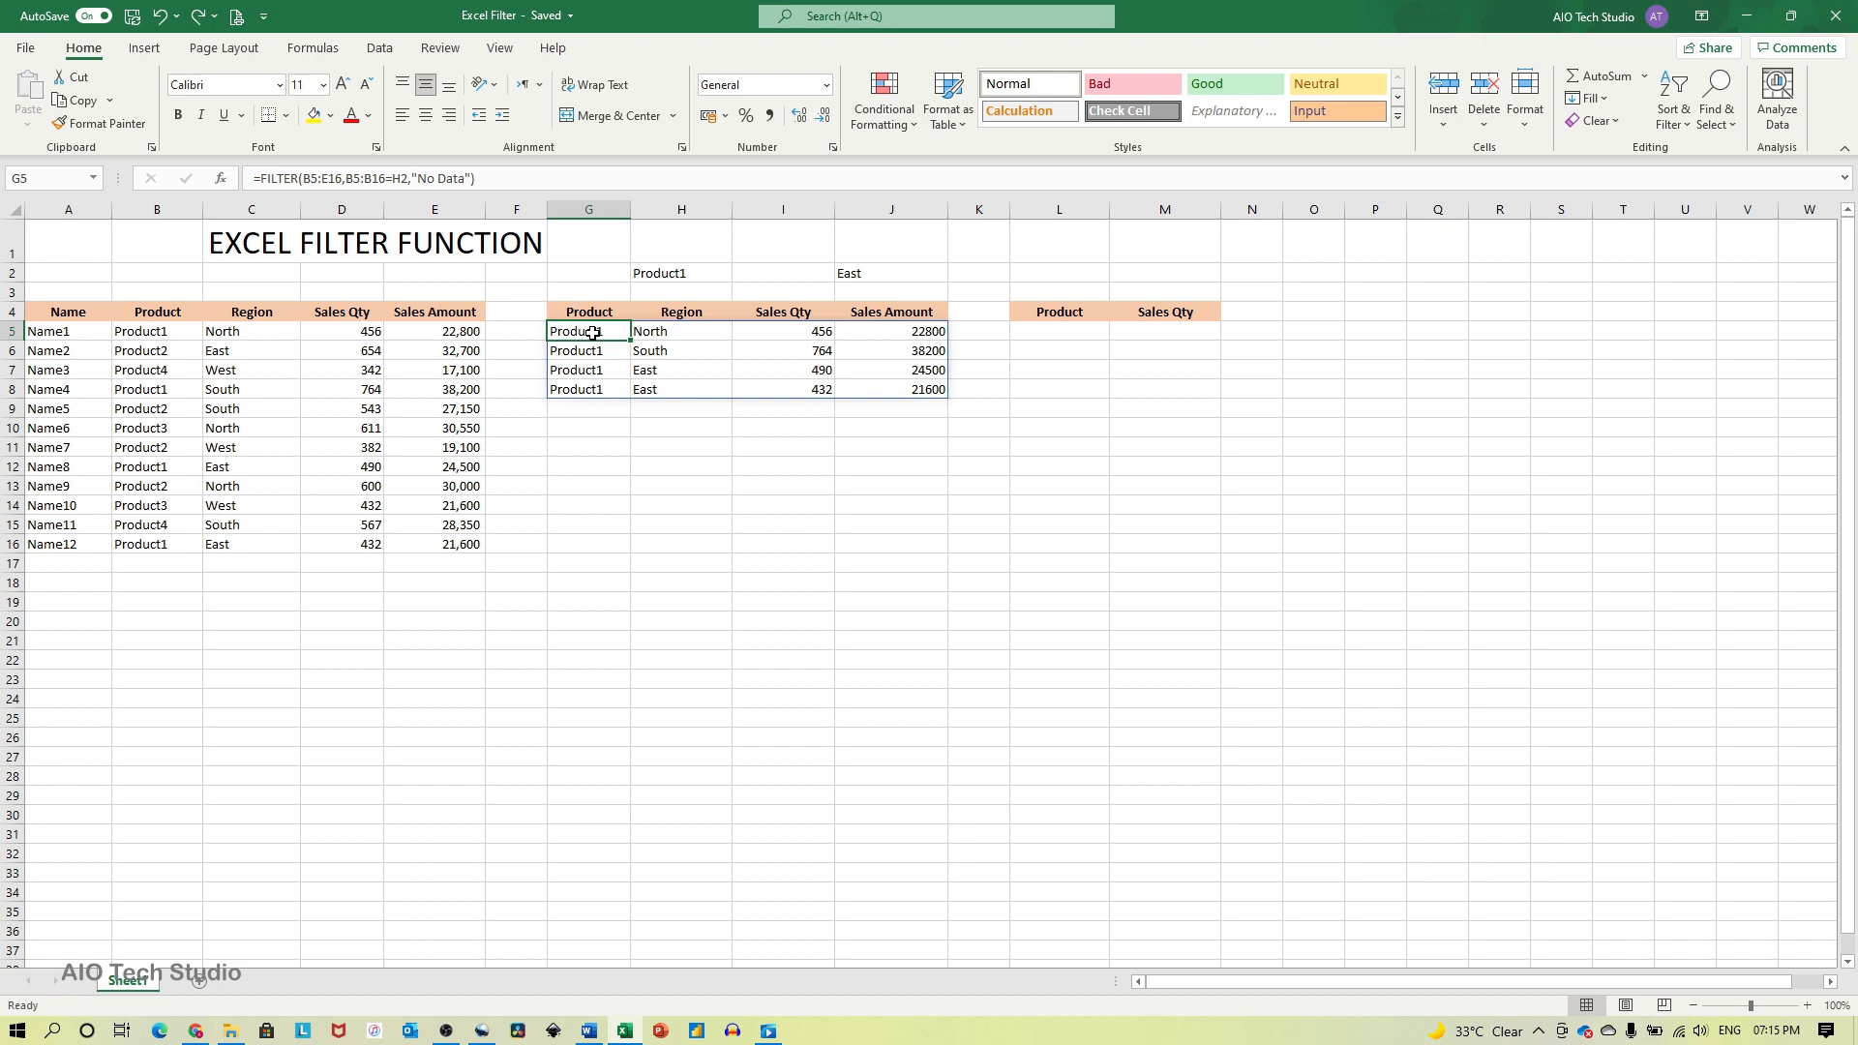
pyautogui.click(348, 179)
pyautogui.write('(')
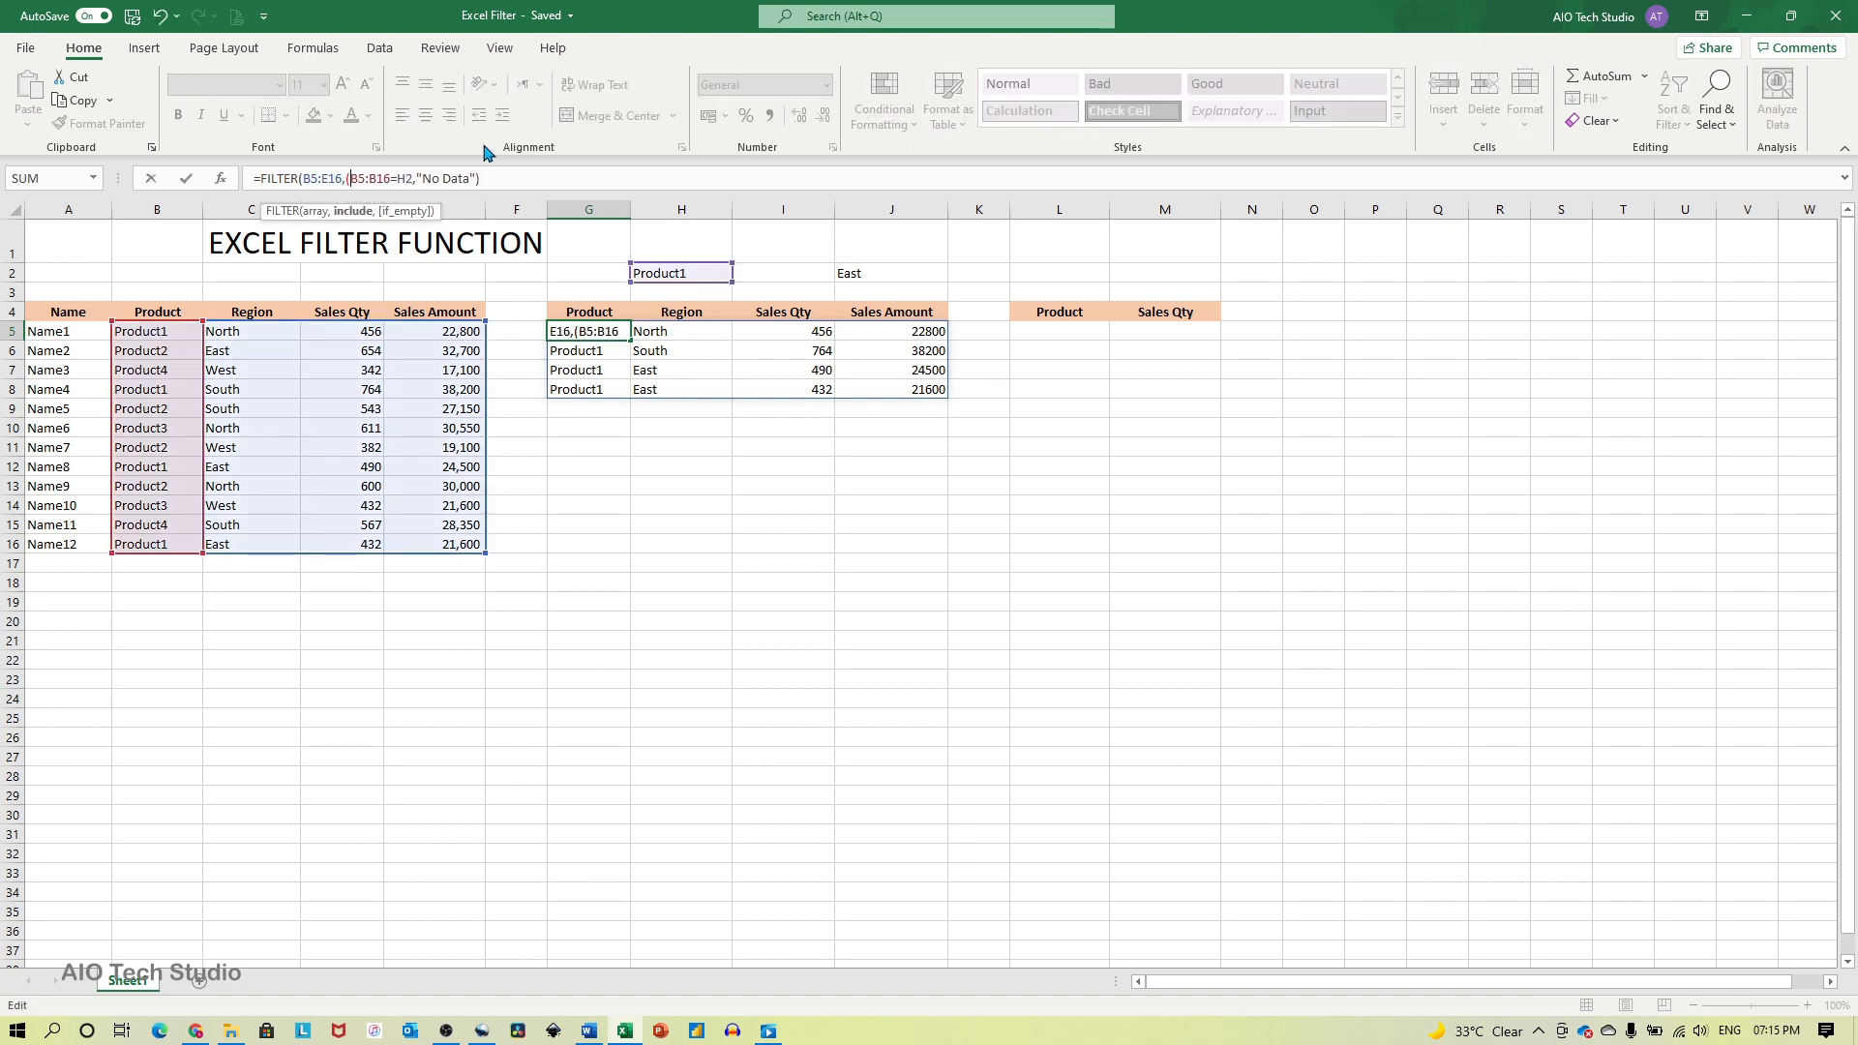
pyautogui.press('Right')
pyautogui.press('Right')
pyautogui.press('Right')
pyautogui.press('Right')
pyautogui.press('Right')
pyautogui.press('Right')
pyautogui.write(')()')
# Enter C5:C16=J2 as the region condition inside the second pair of parentheses
pyautogui.moveTo(261, 331); pyautogui.dragTo(256, 542)
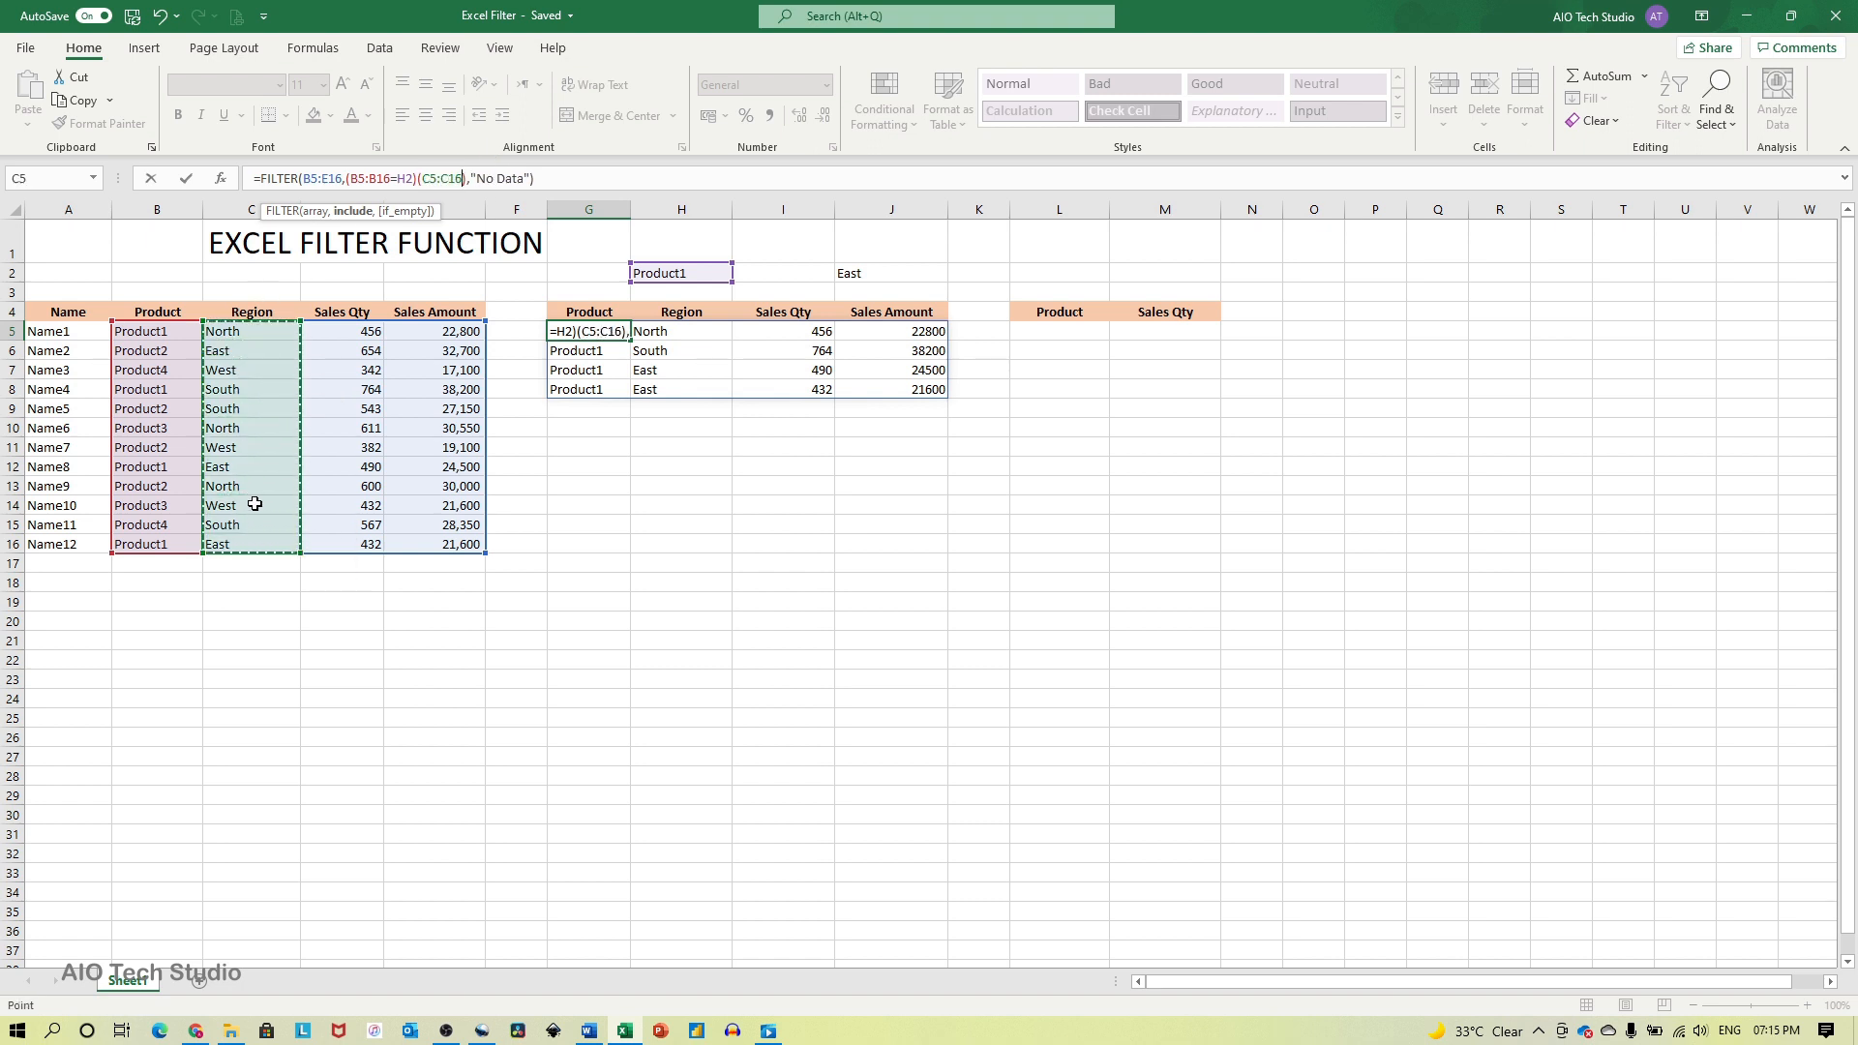
pyautogui.write('=')
pyautogui.click(841, 274)
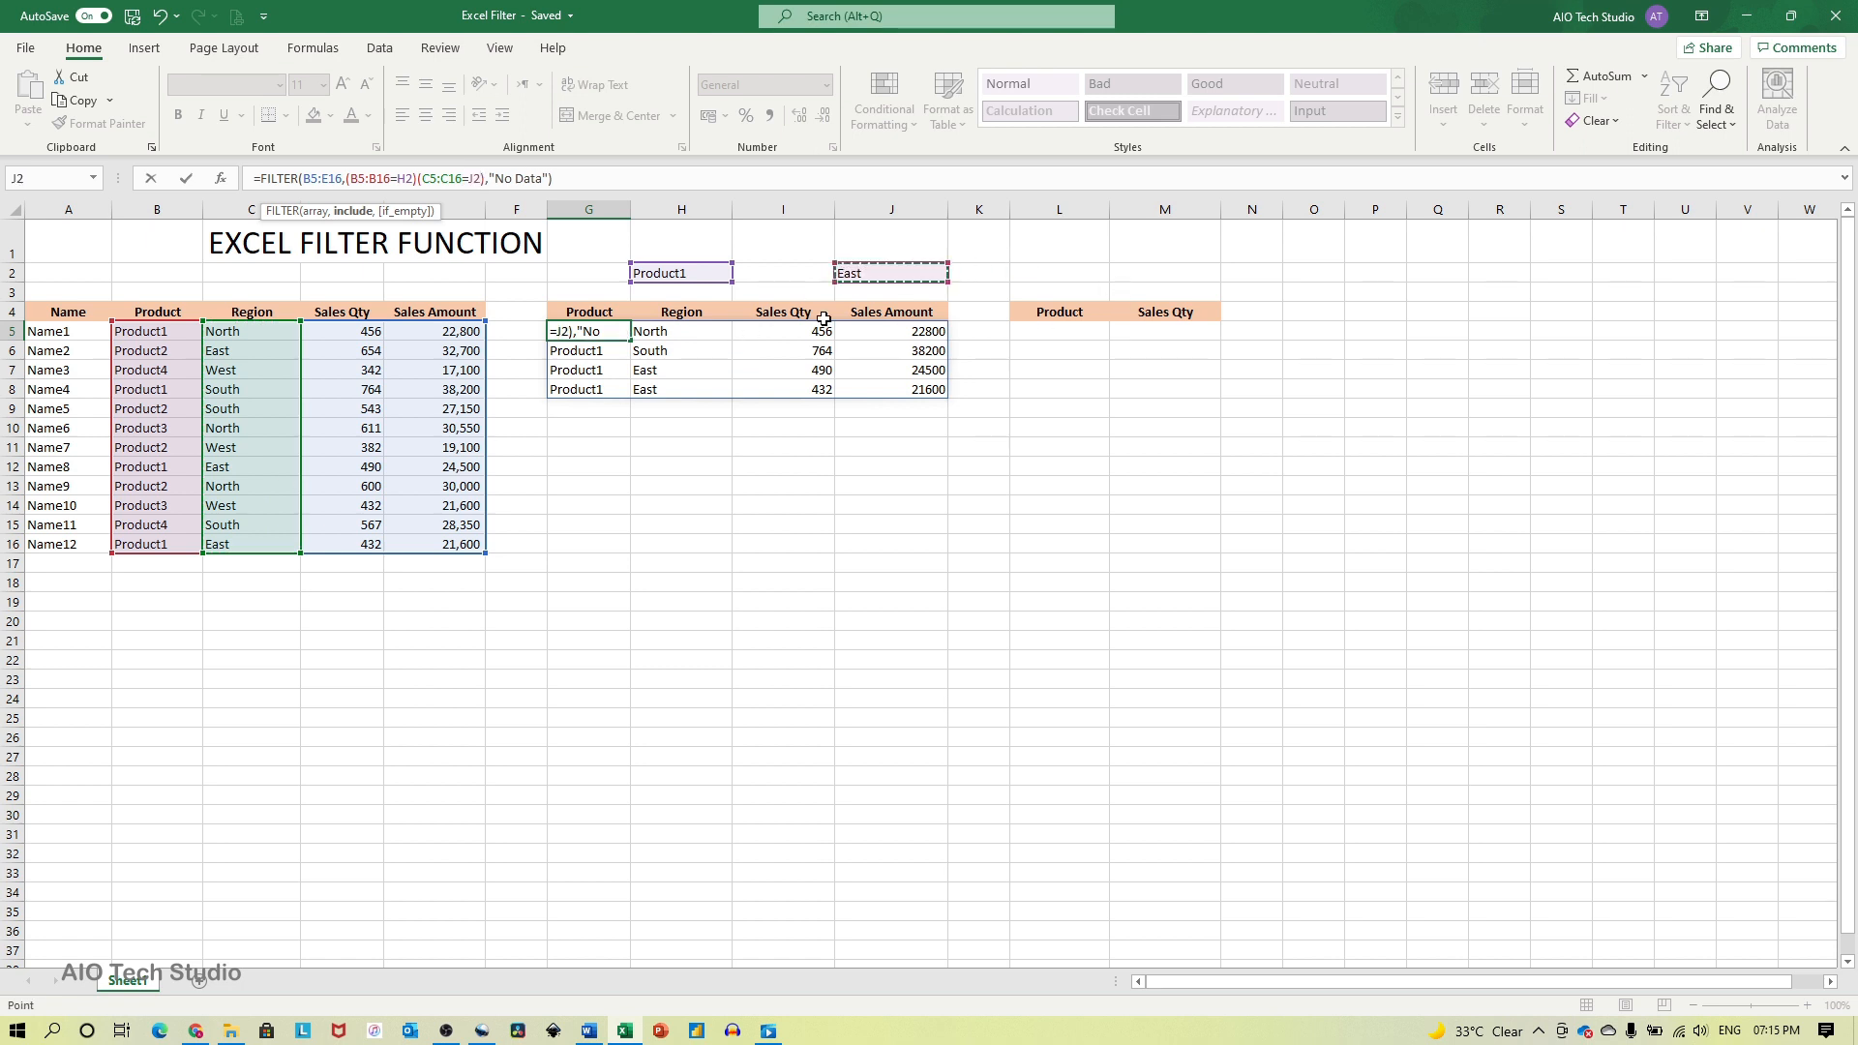
# Join the product and region conditions with the * operator so that both must be met
pyautogui.click(419, 178)
pyautogui.write('(')
pyautogui.write('*')
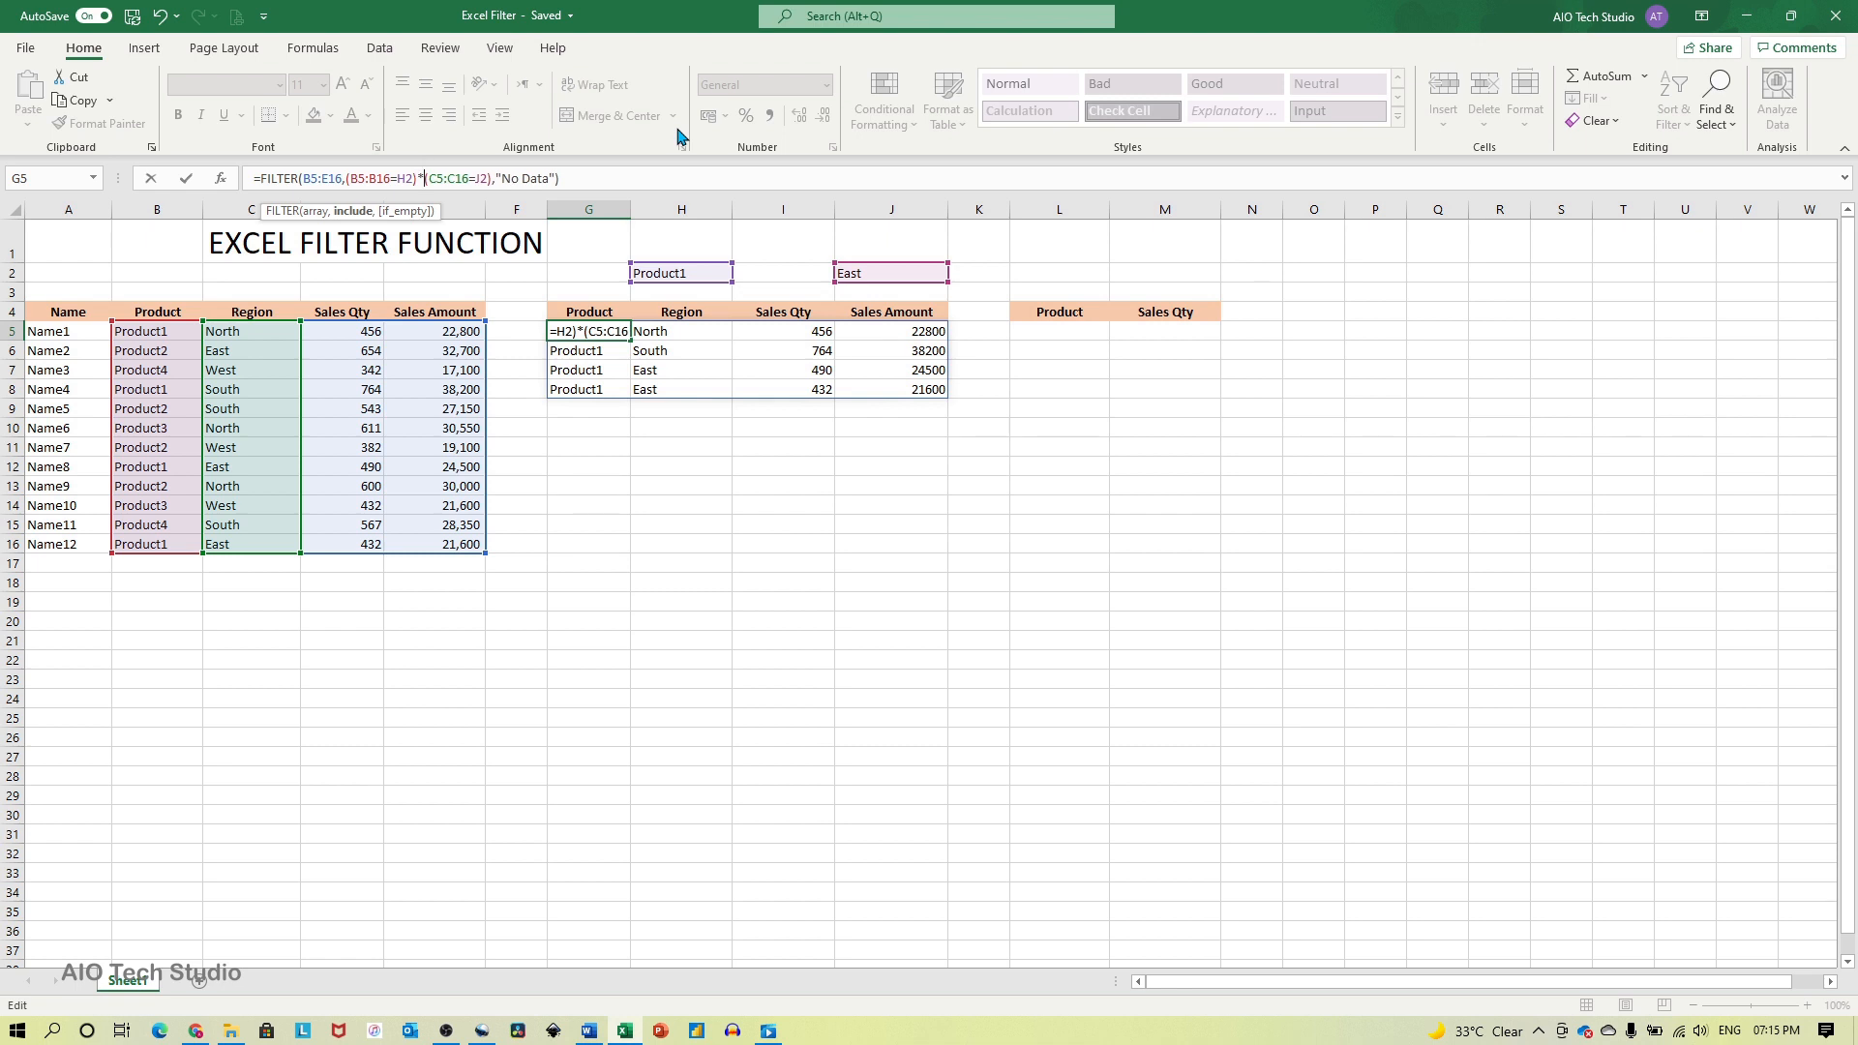
pyautogui.press('Return')
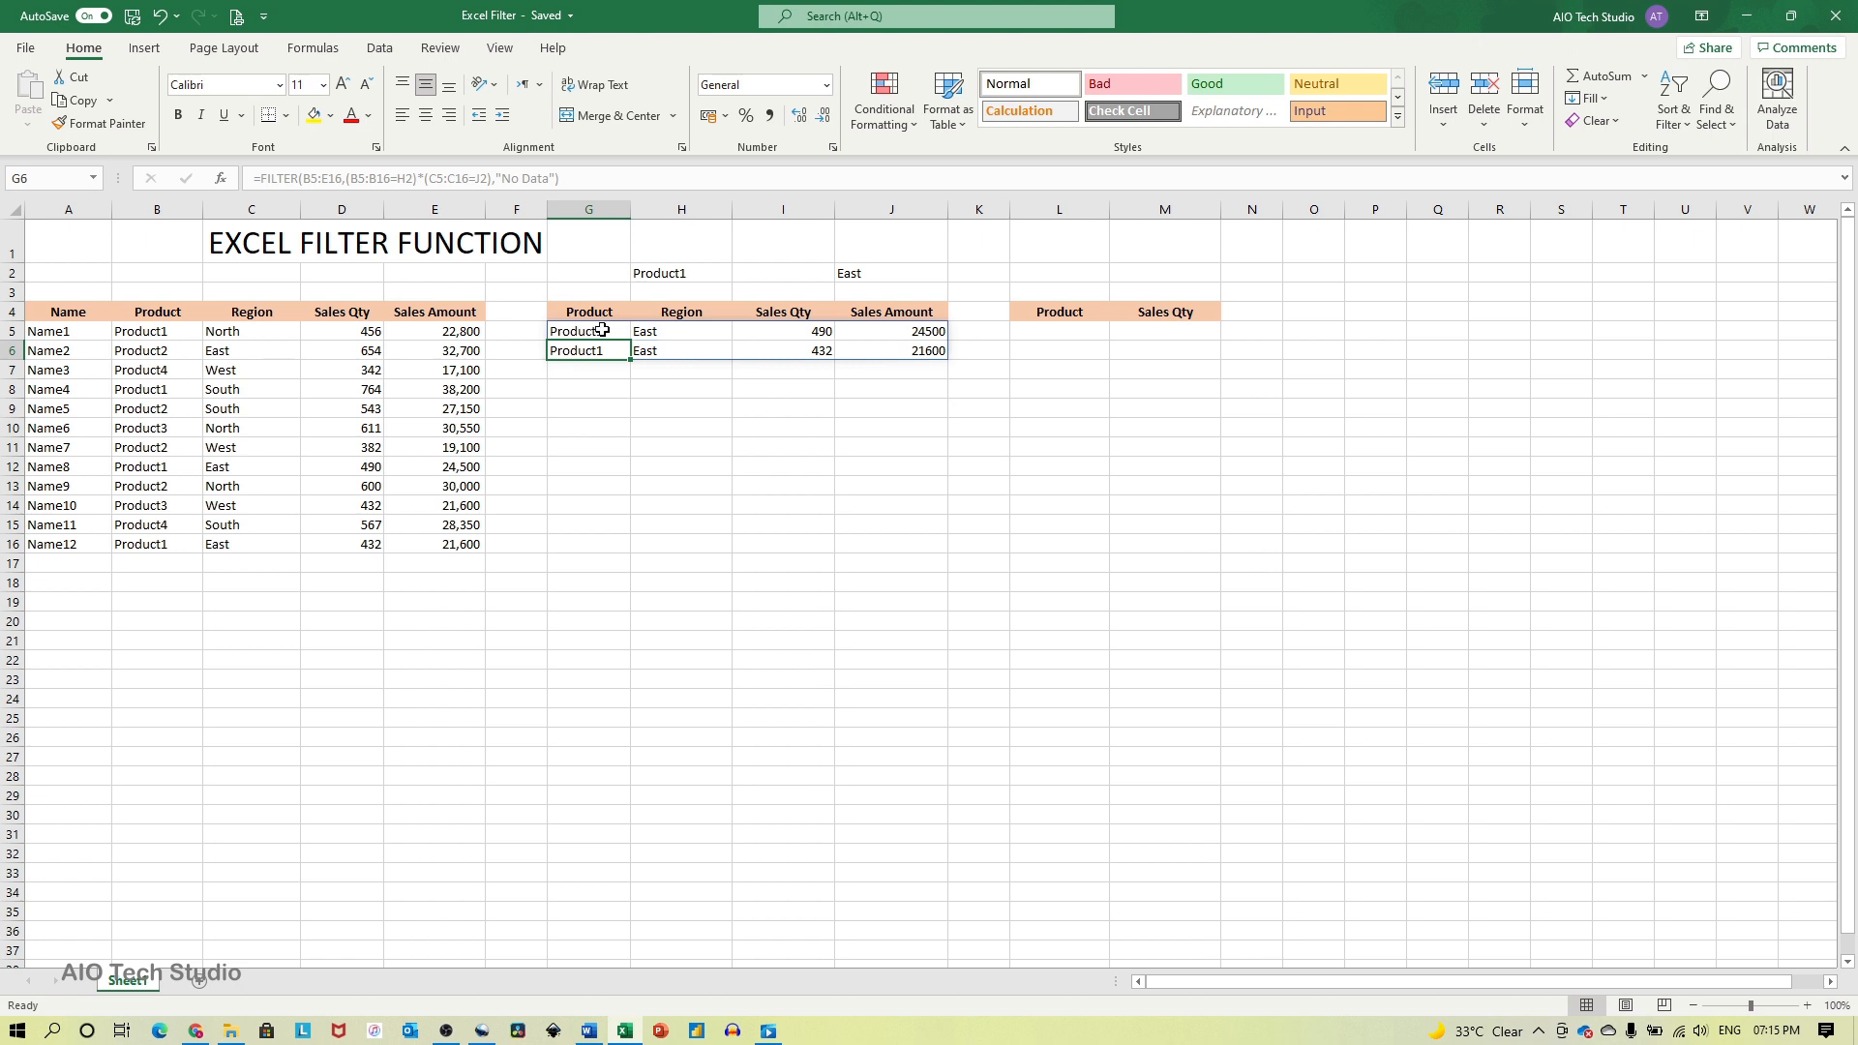
# Replace the * between the two conditions in G5's formula with + for OR logic and check the extracted records
pyautogui.moveTo(603, 330); pyautogui.dragTo(651, 349)
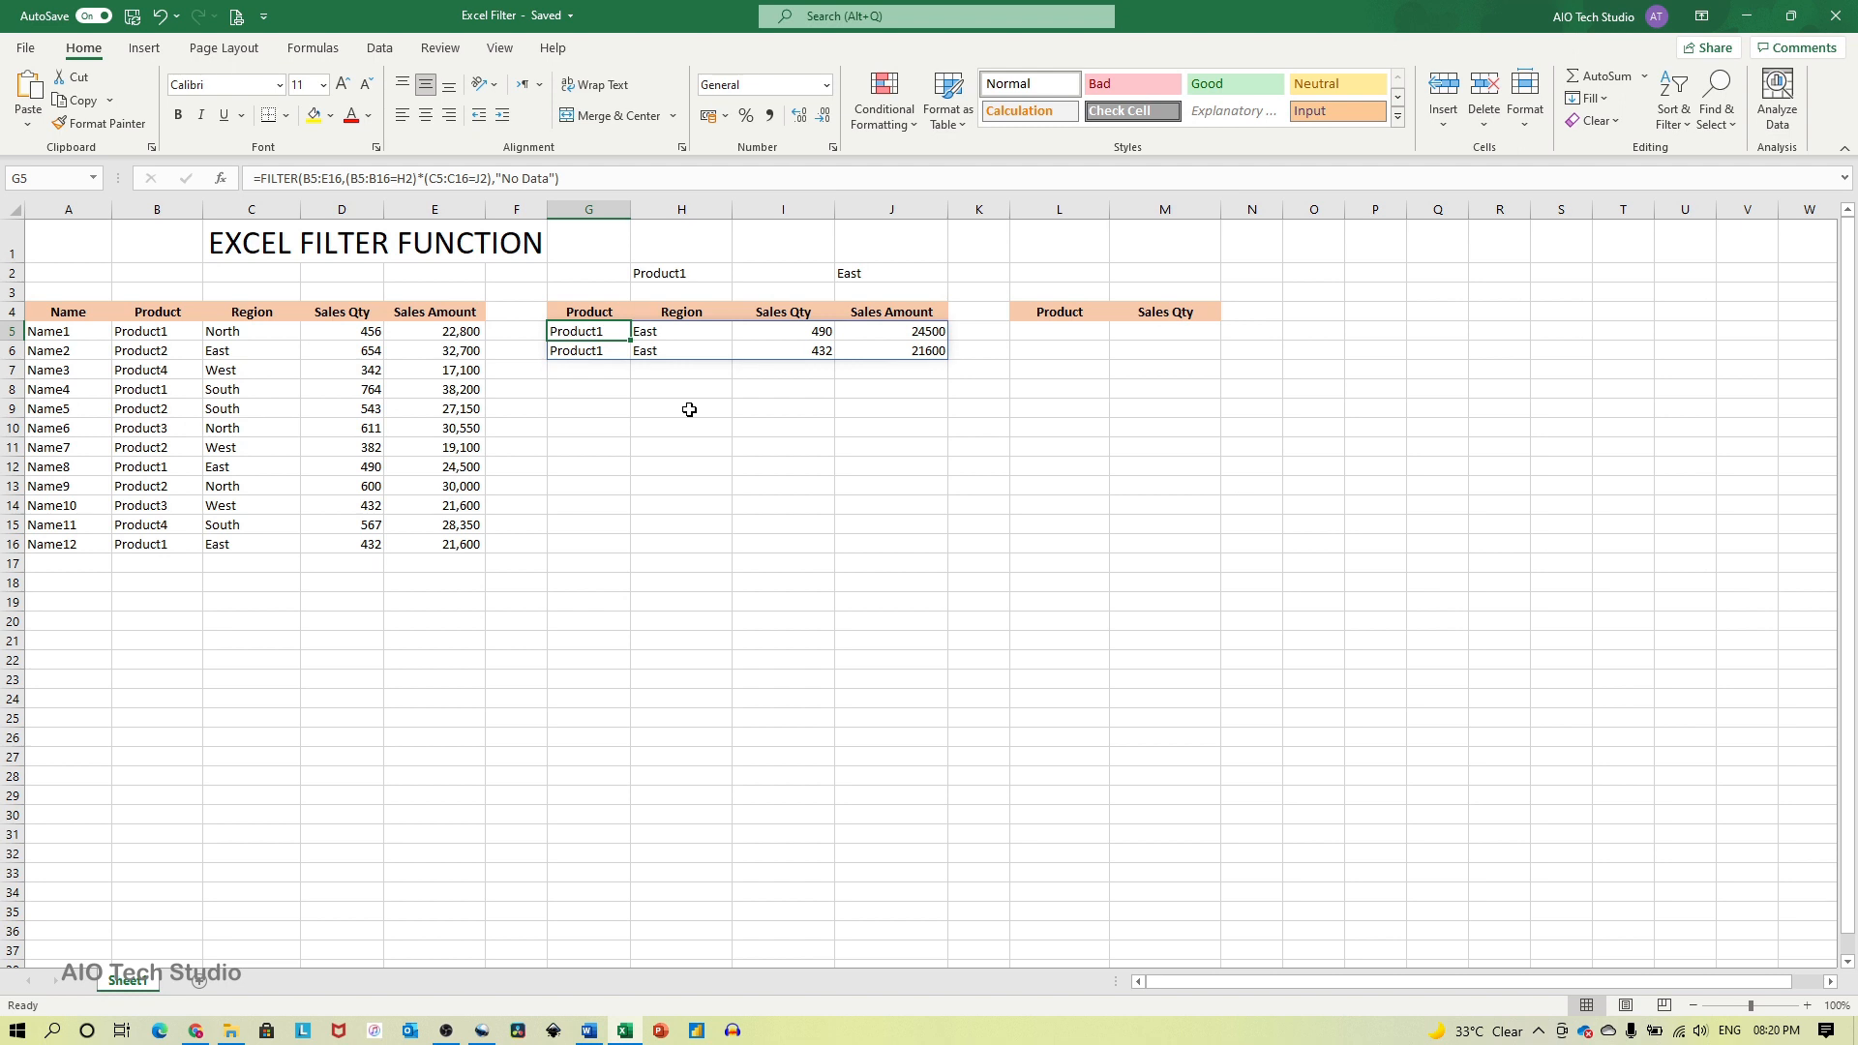
pyautogui.click(424, 178)
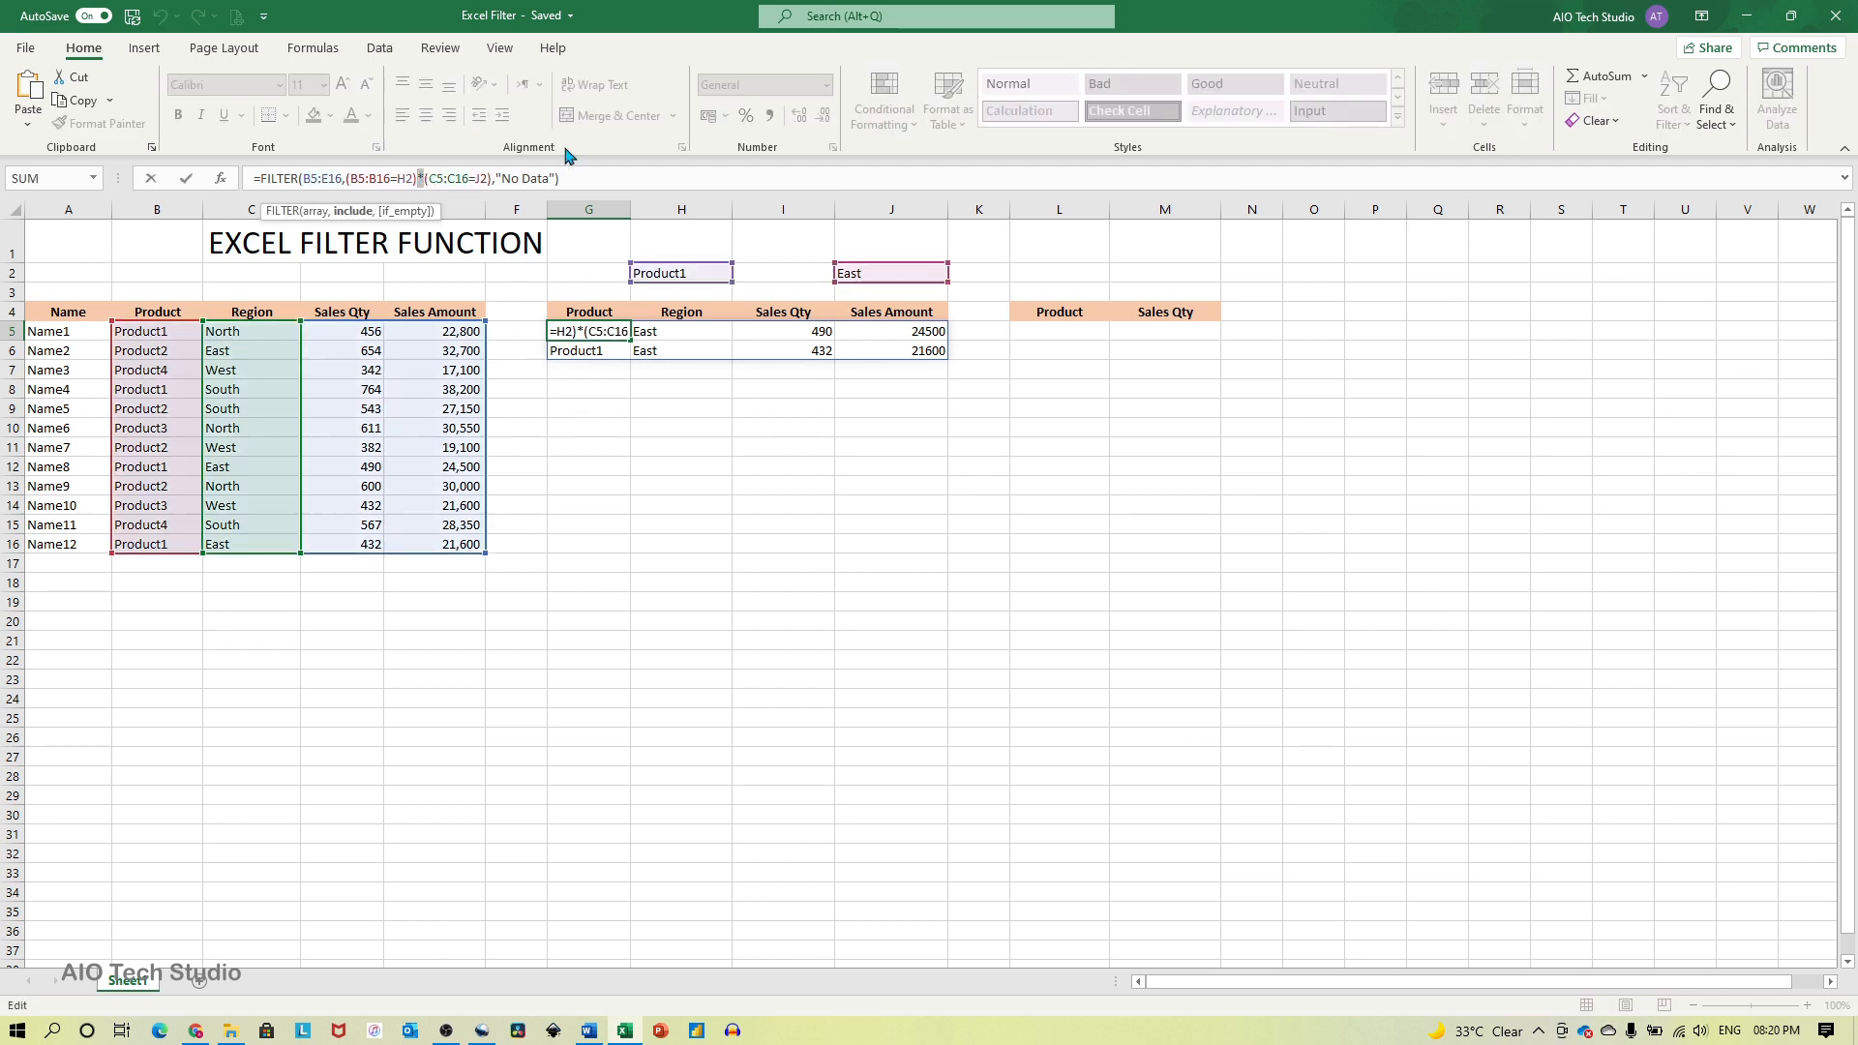
pyautogui.write('+')
pyautogui.press('Return')
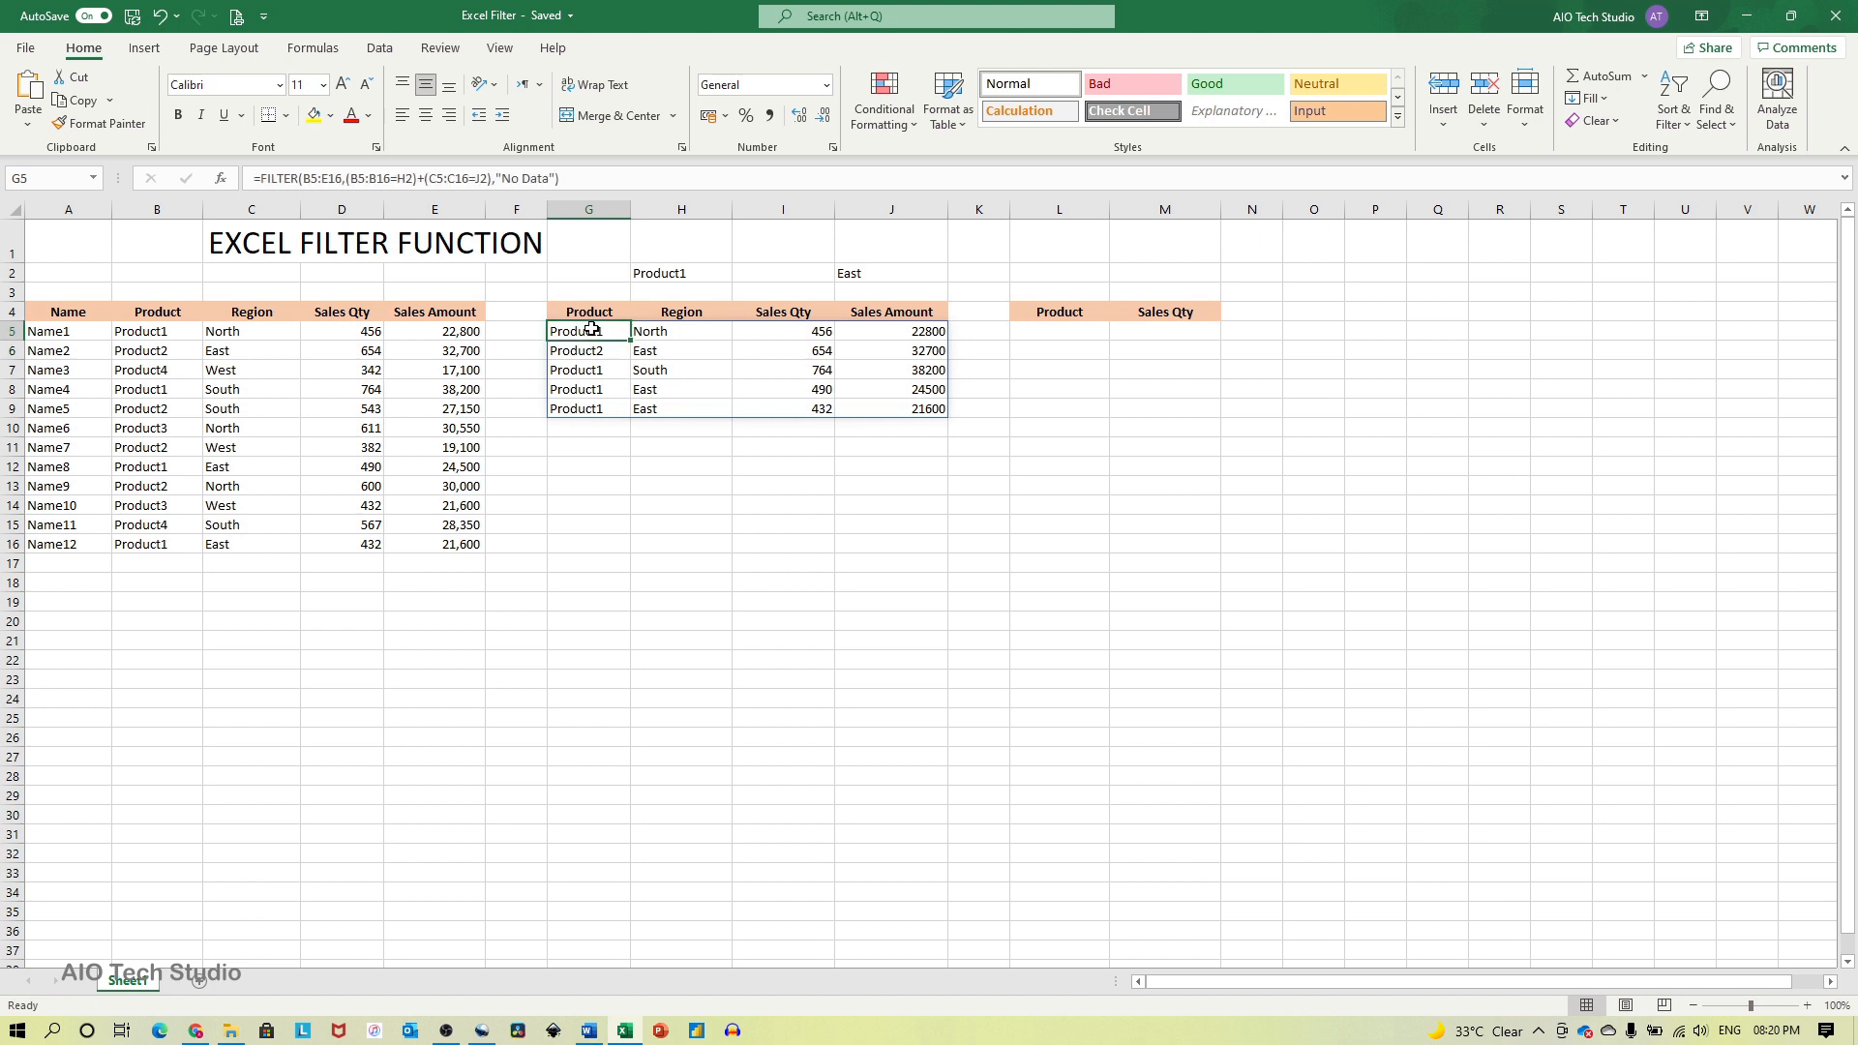
pyautogui.click(654, 352)
pyautogui.click(604, 353)
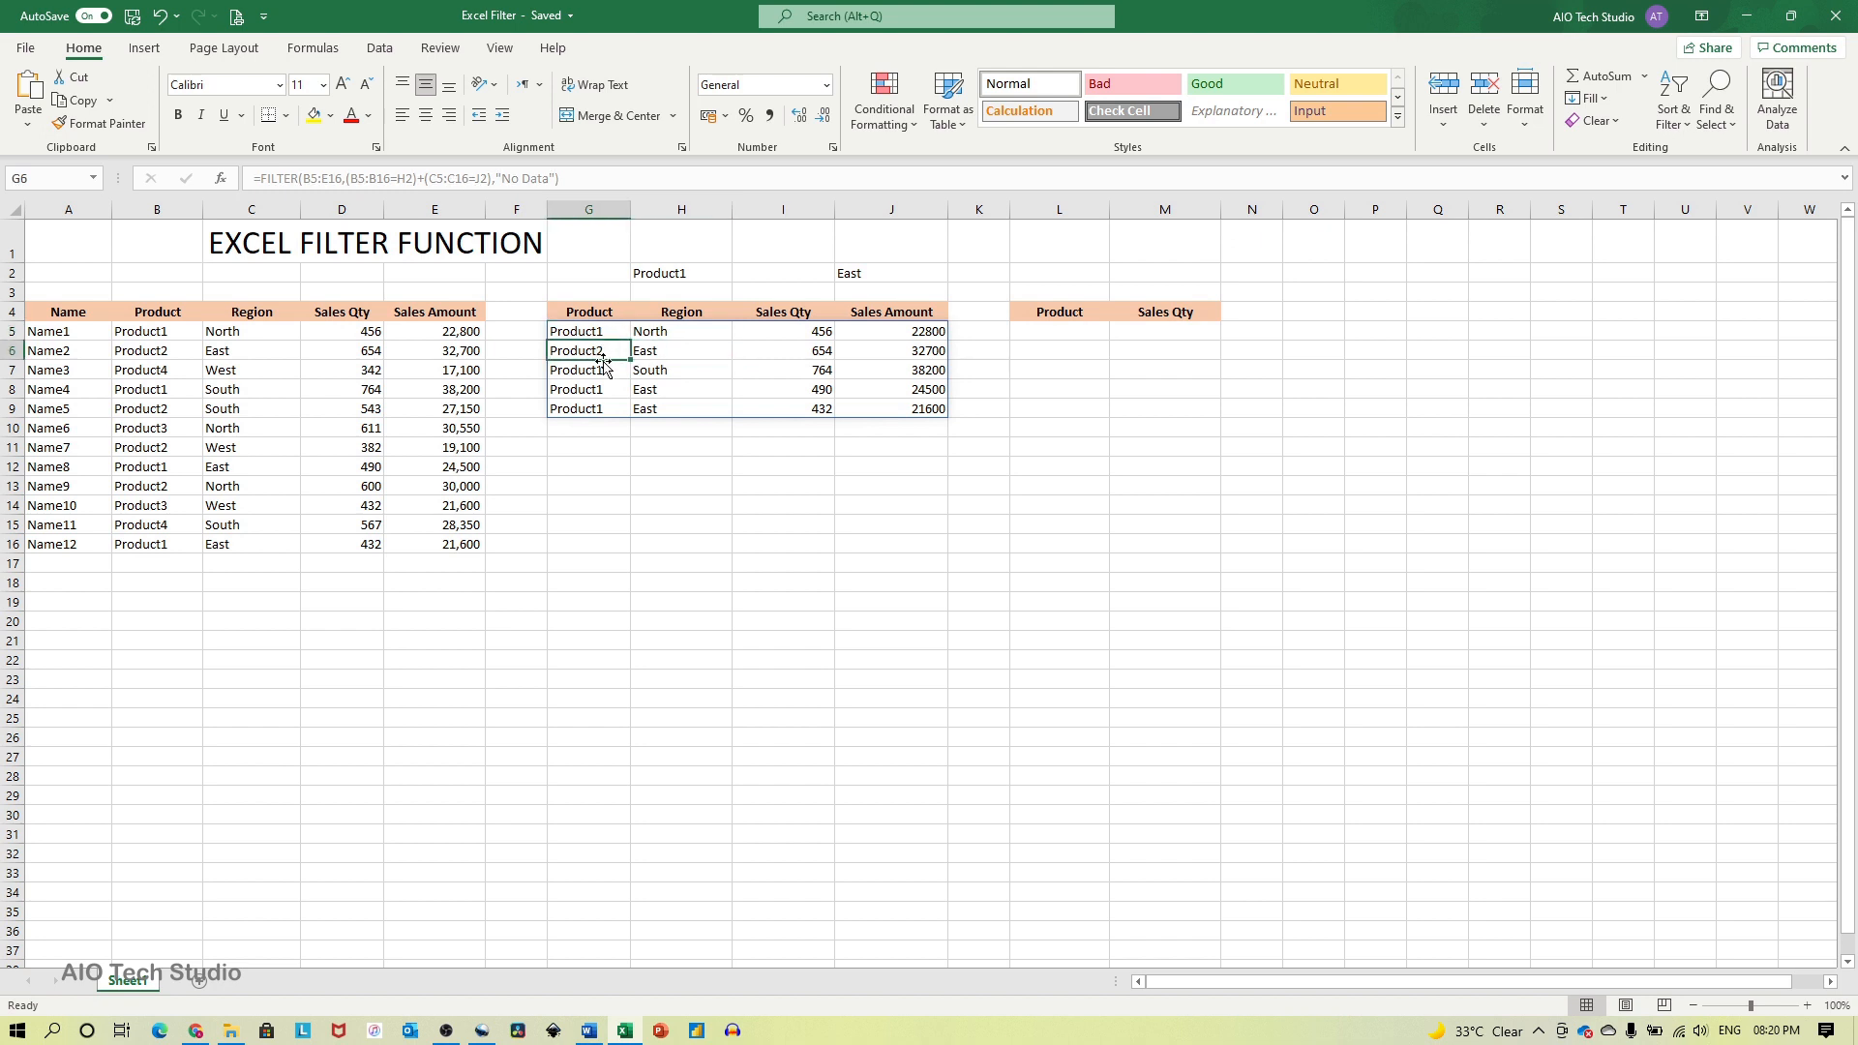
# Check the remaining OR-filtered records under the Product and Region headings against the two criteria
pyautogui.click(606, 369)
pyautogui.moveTo(605, 387); pyautogui.dragTo(640, 392)
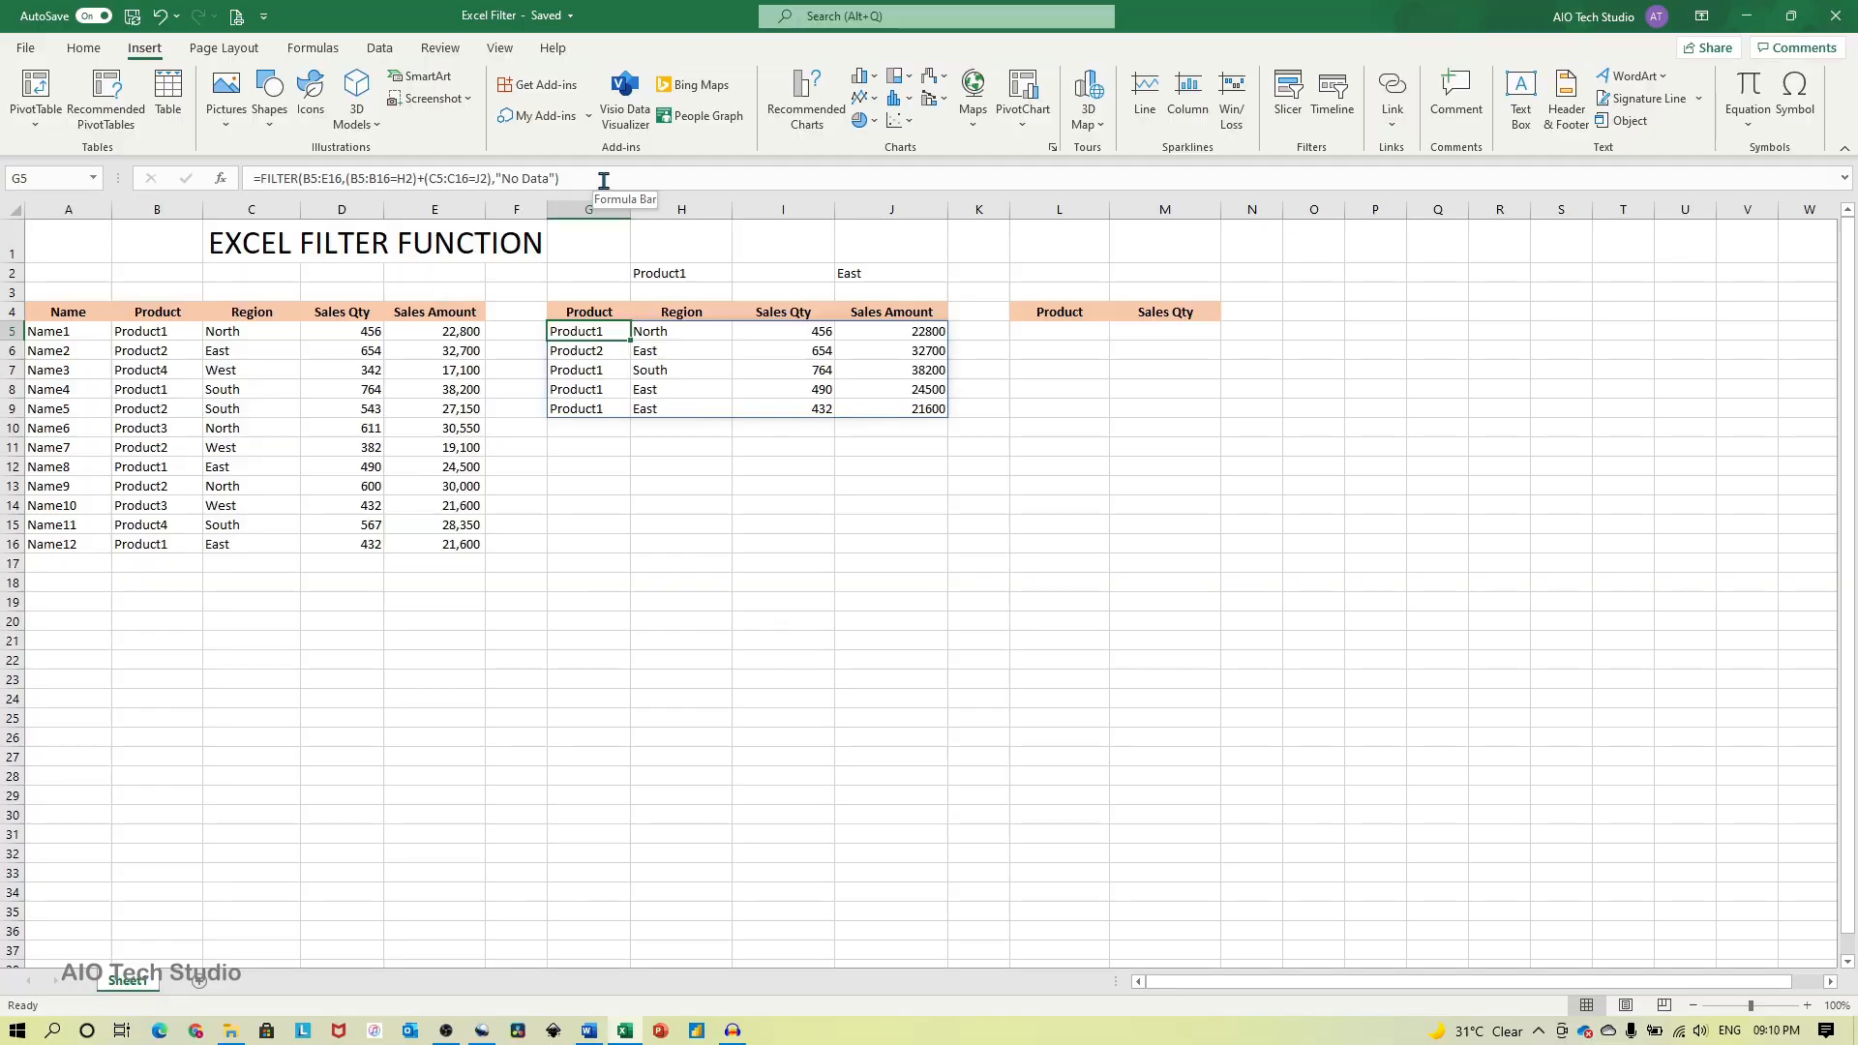
# Copy the text of G5's FILTER formula and enter it unchanged in cell L5
pyautogui.moveTo(602, 178); pyautogui.dragTo(242, 178)
pyautogui.hotkey('ctrl', 'c')
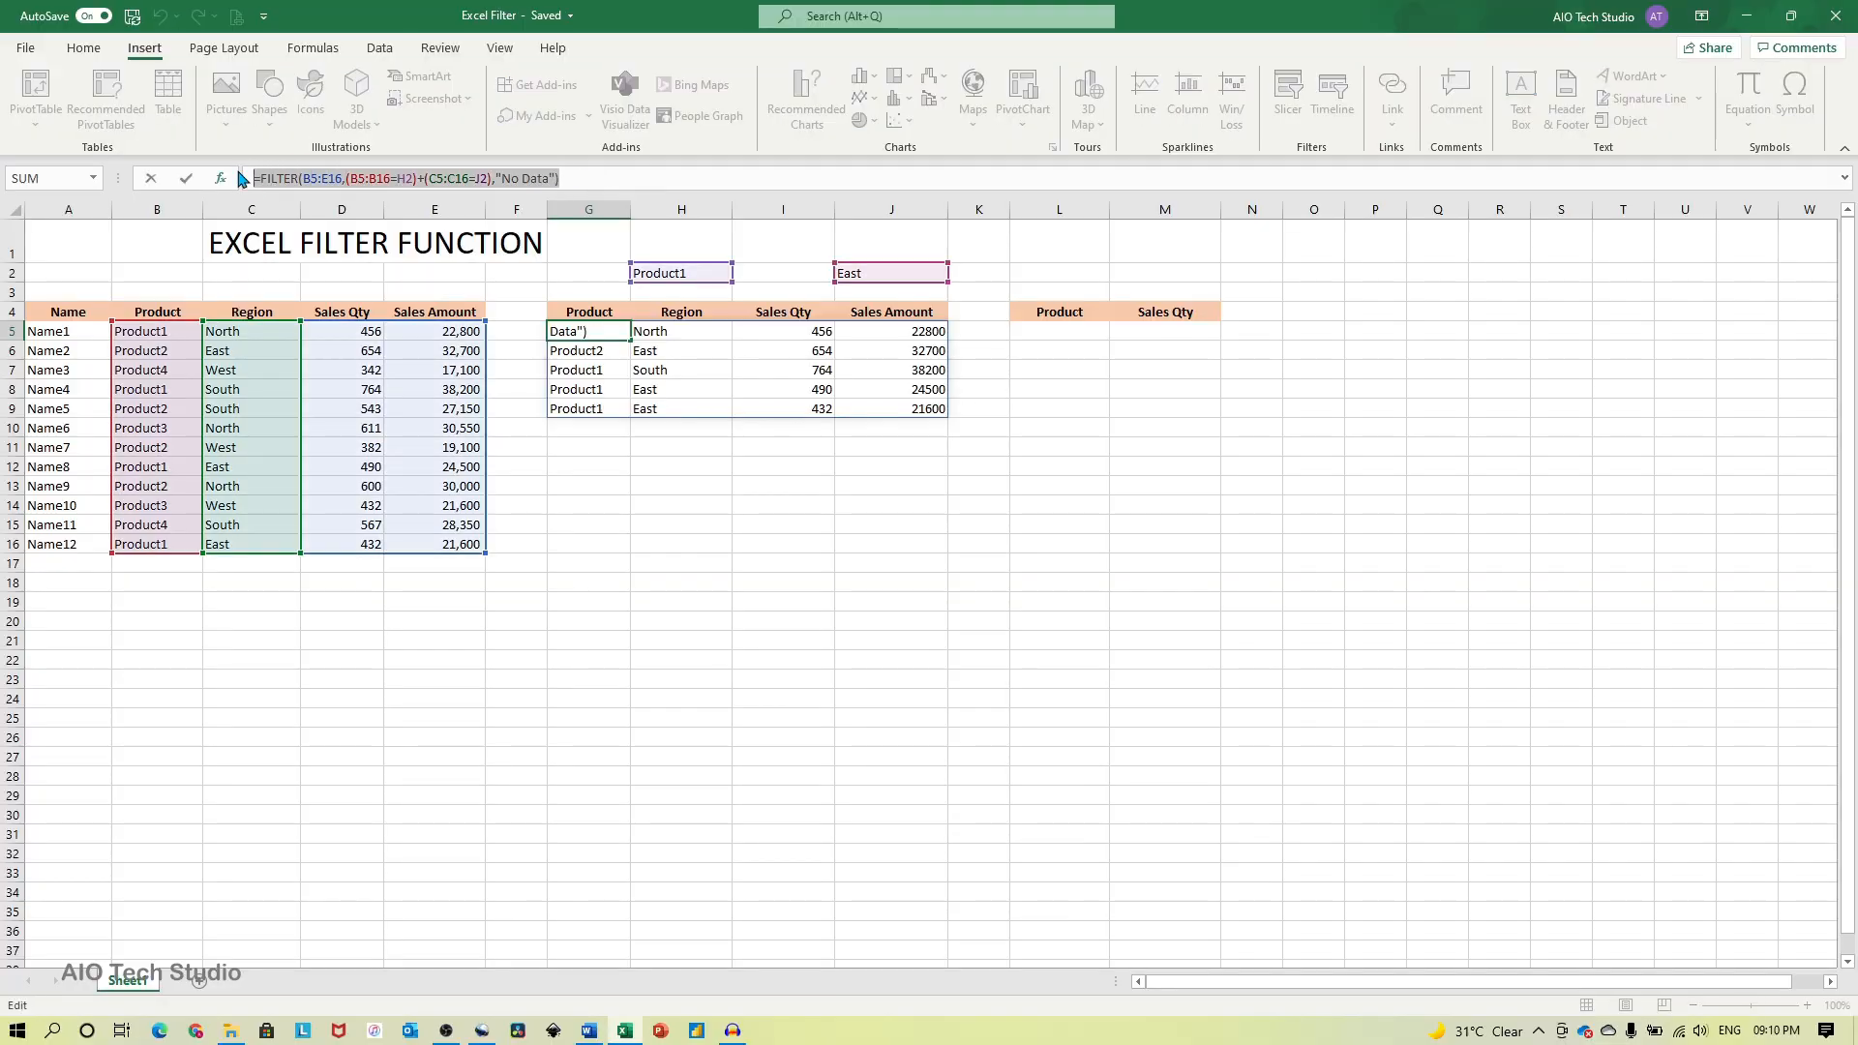
pyautogui.press('Escape')
pyautogui.click(1074, 332)
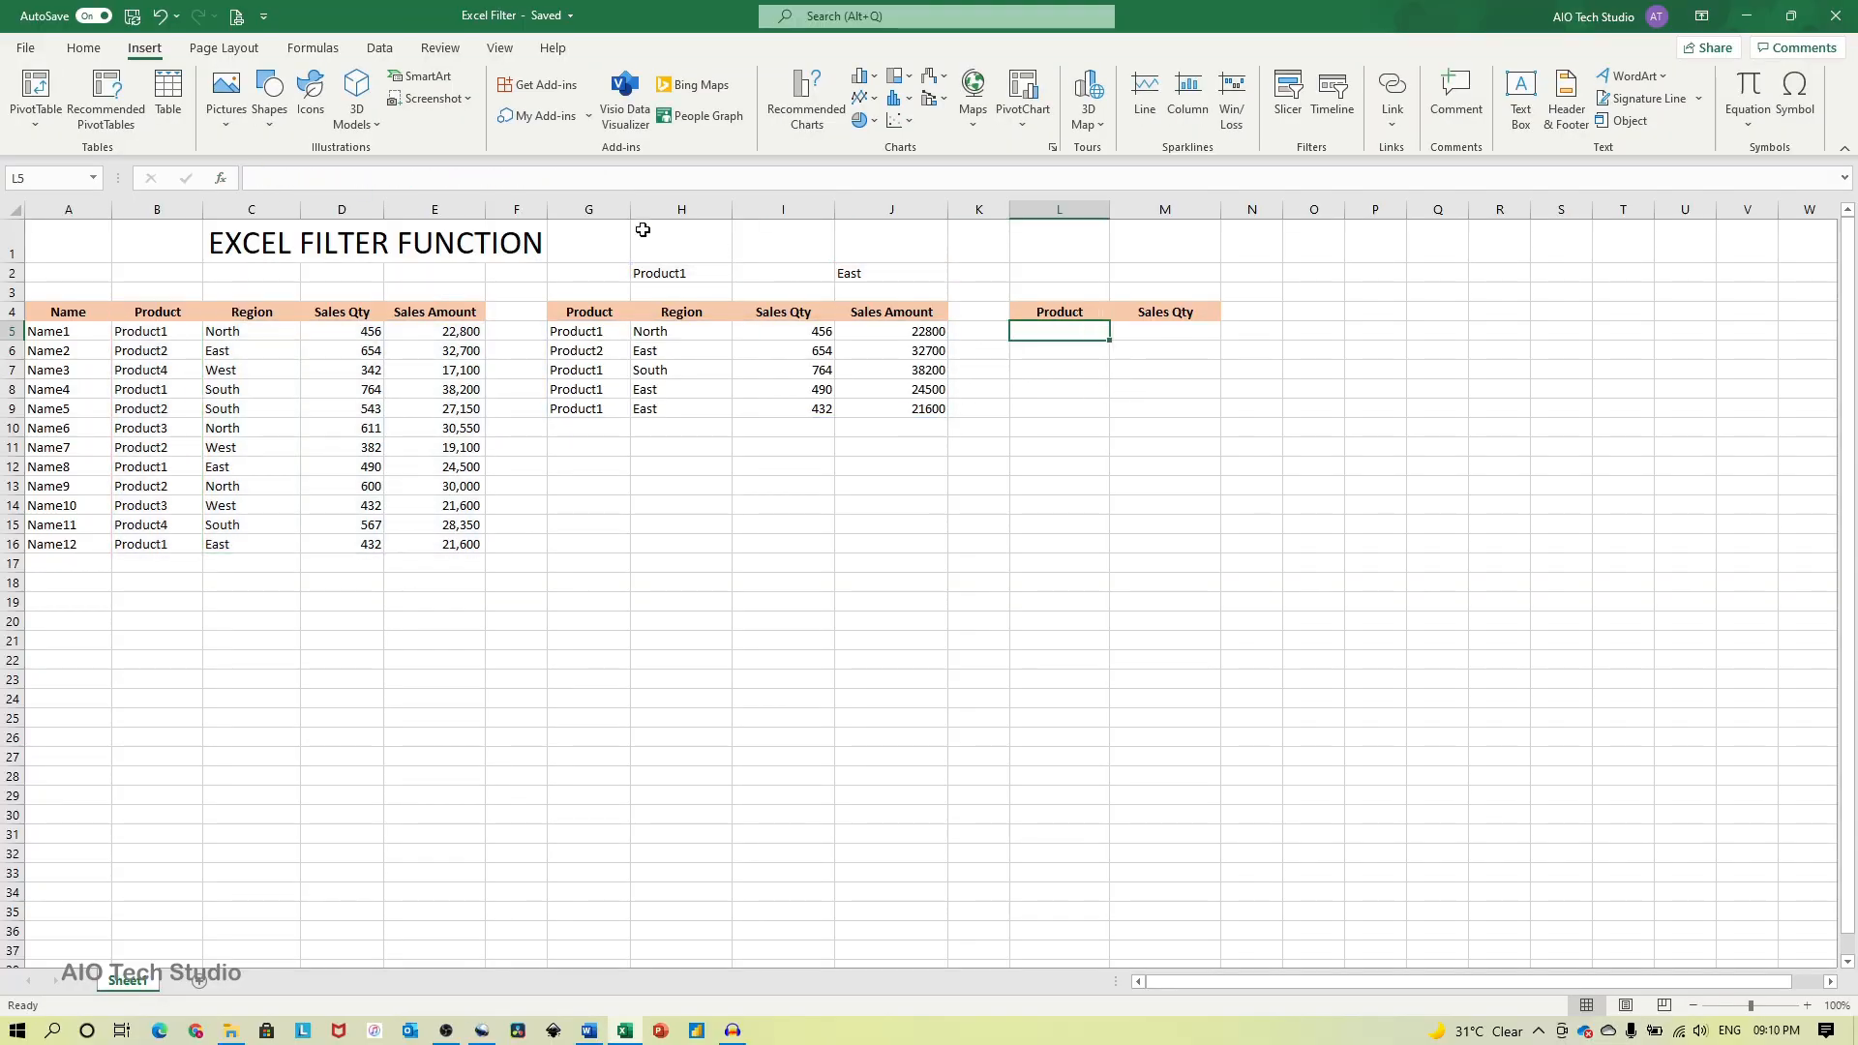
pyautogui.click(492, 181)
pyautogui.hotkey('ctrl', 'v')
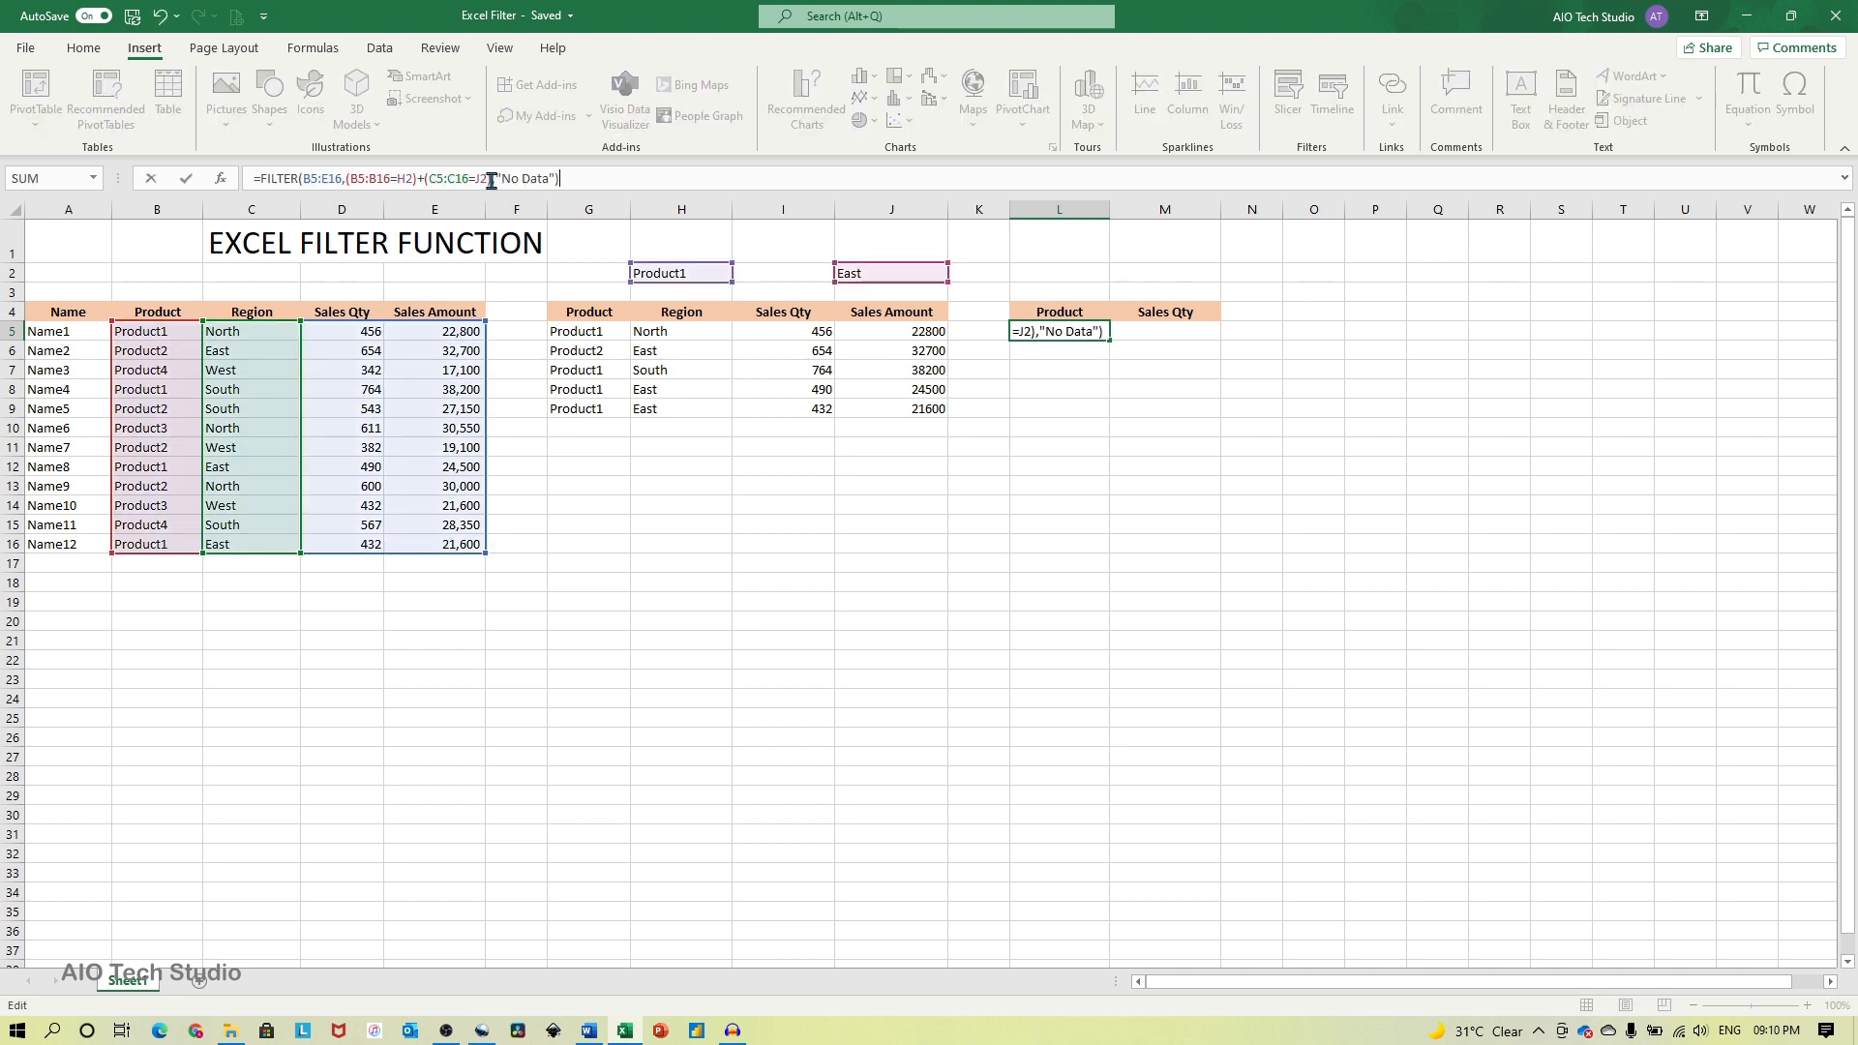
pyautogui.press('Return')
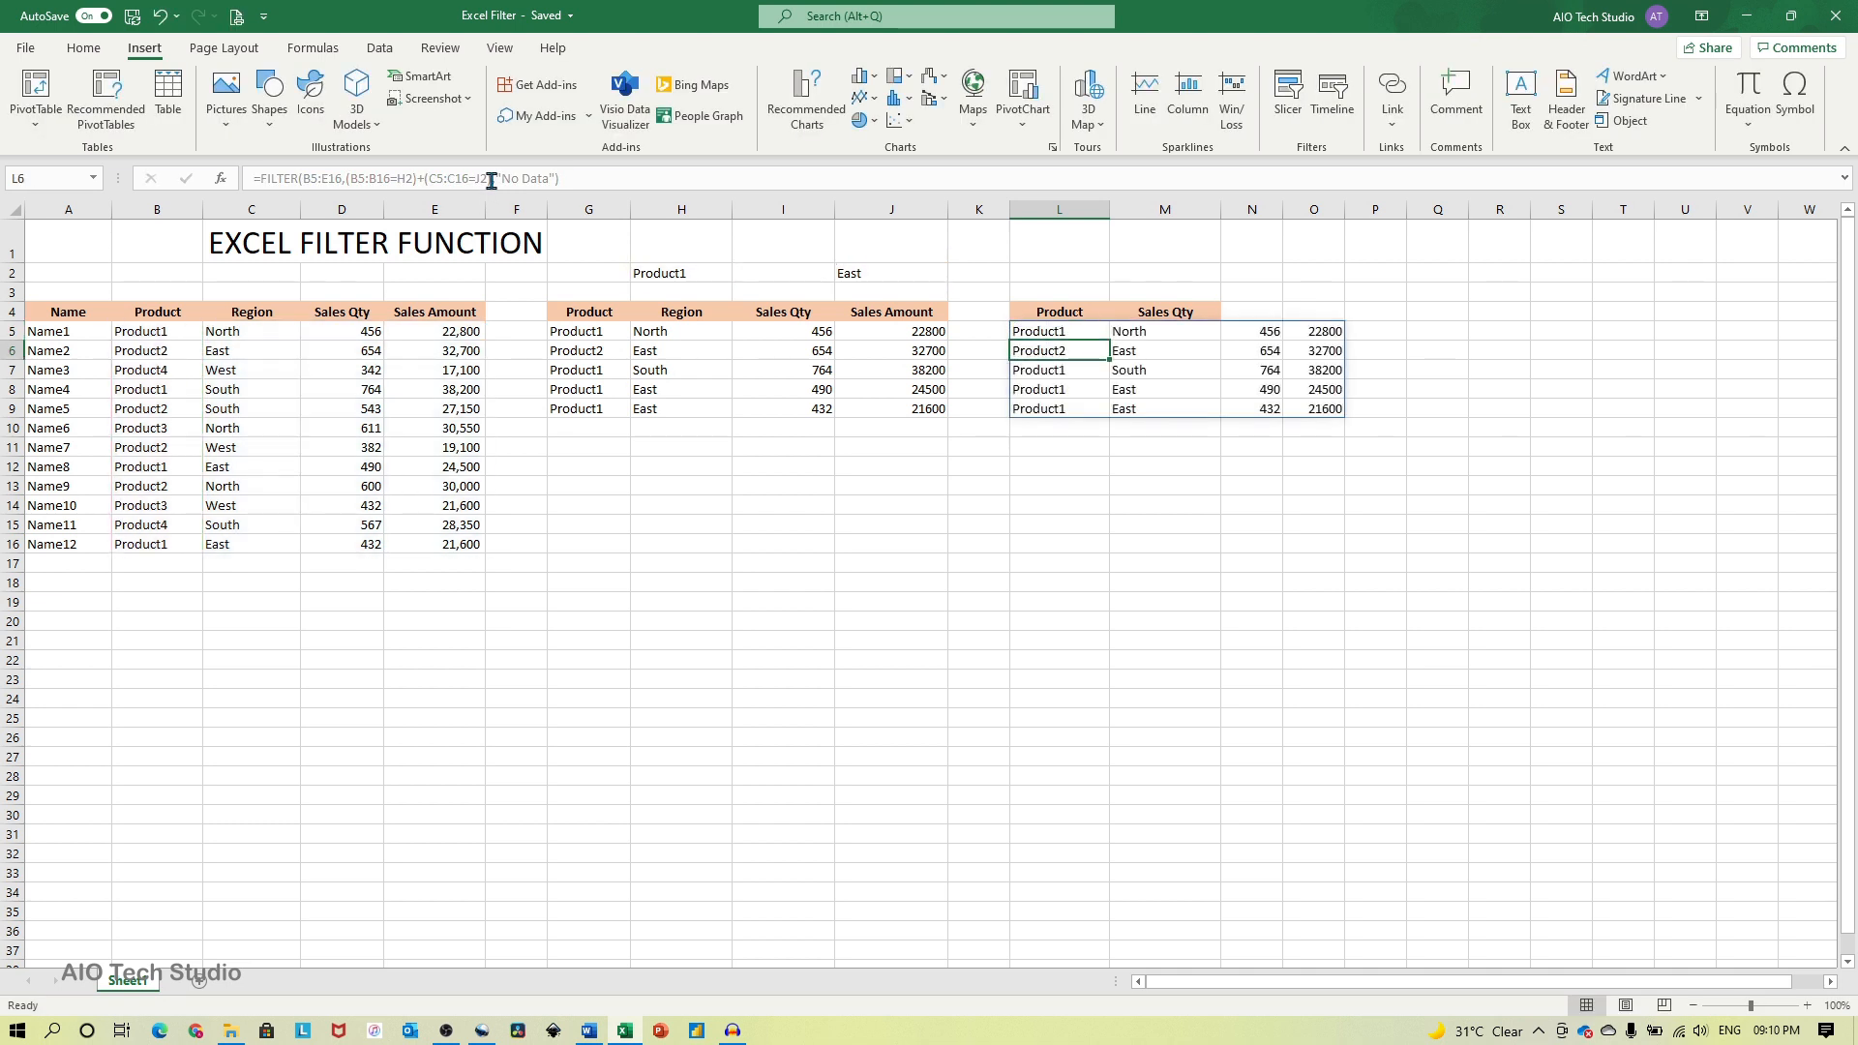
# Examine the region and sales amount columns in the records spilled from L5, which the two-column header does not cover
pyautogui.press('Up')
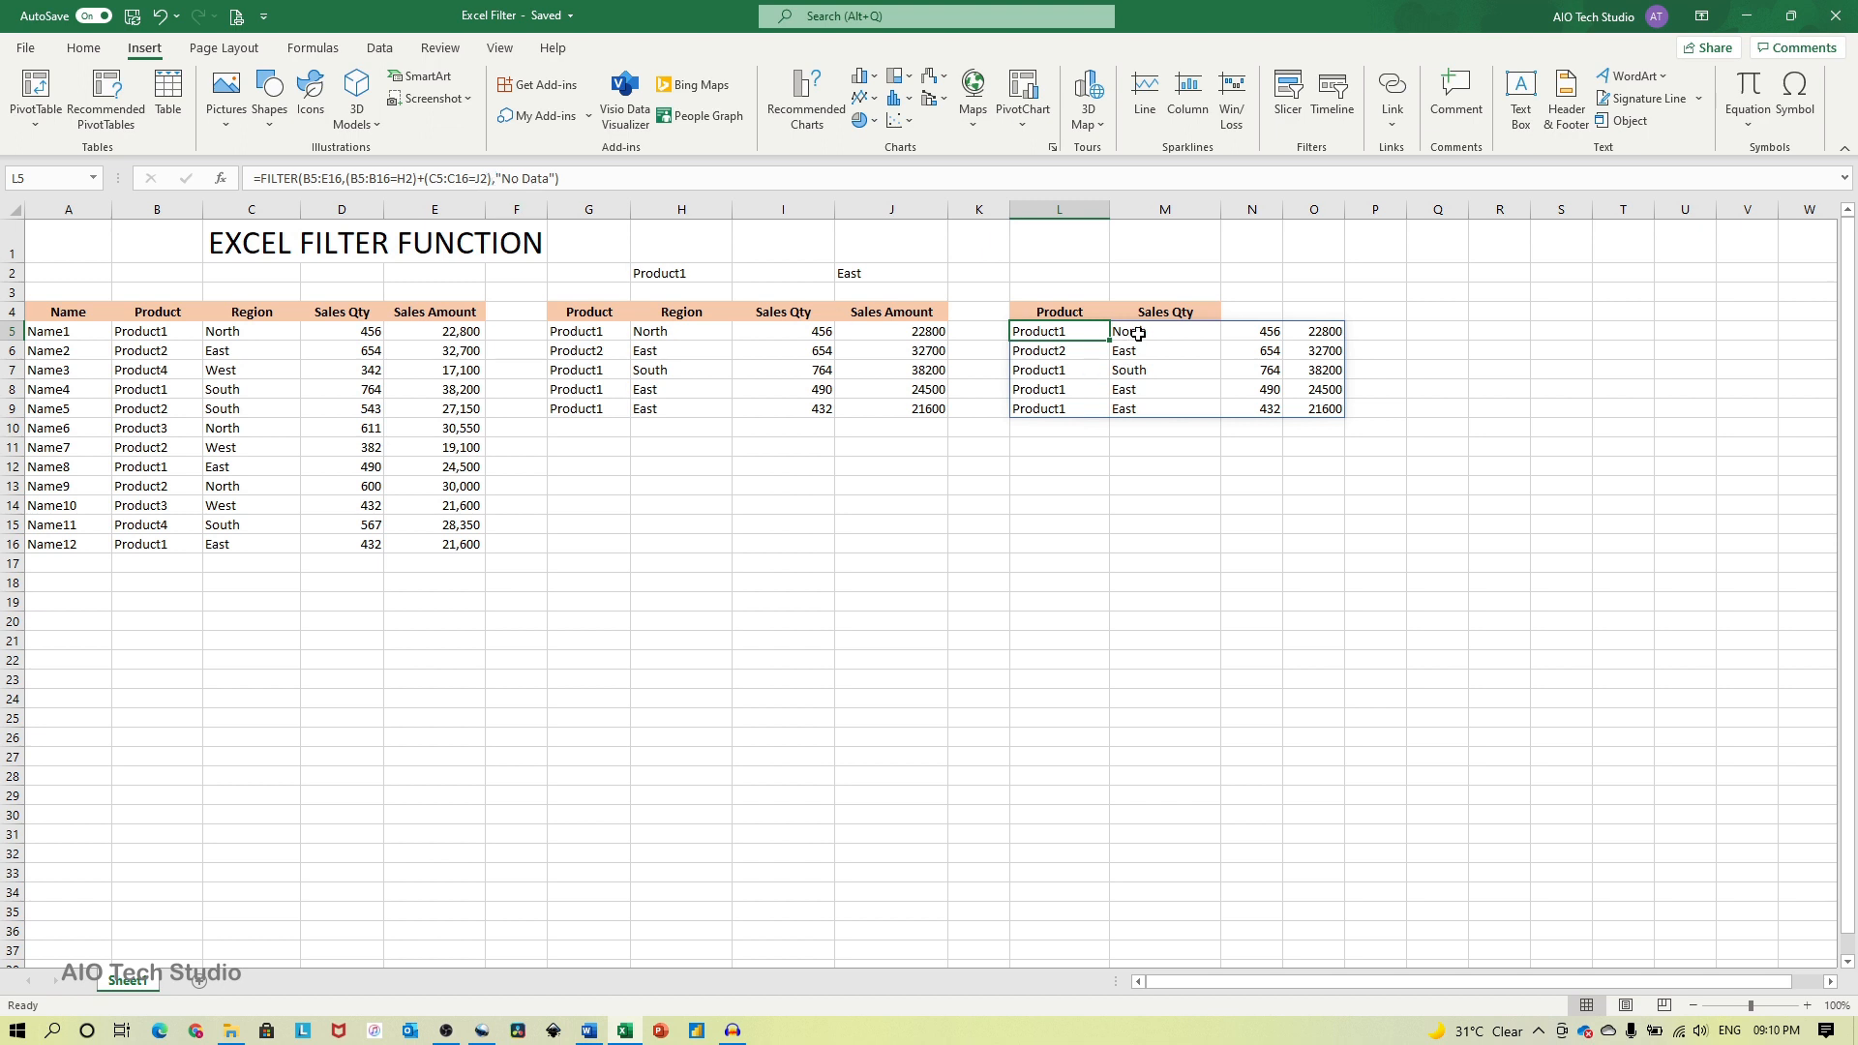
pyautogui.moveTo(1142, 330); pyautogui.dragTo(1149, 408)
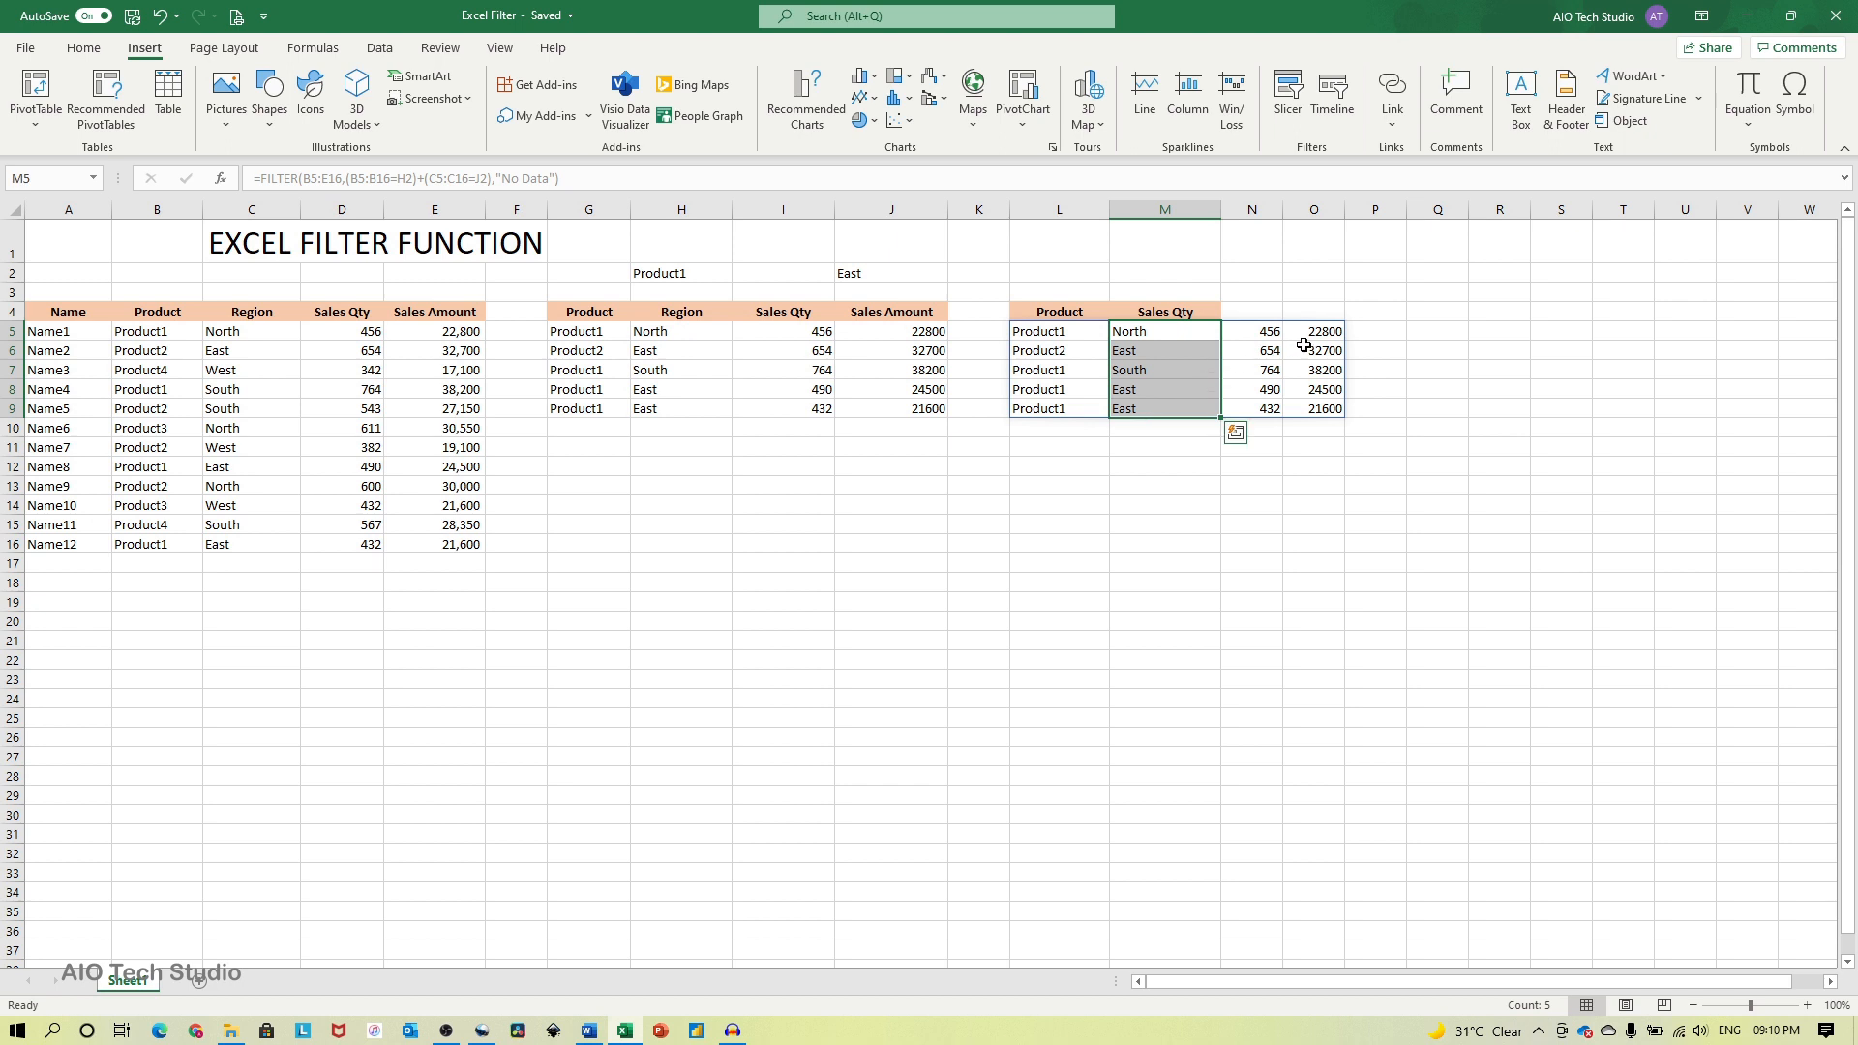
pyautogui.moveTo(1318, 335); pyautogui.dragTo(1325, 411)
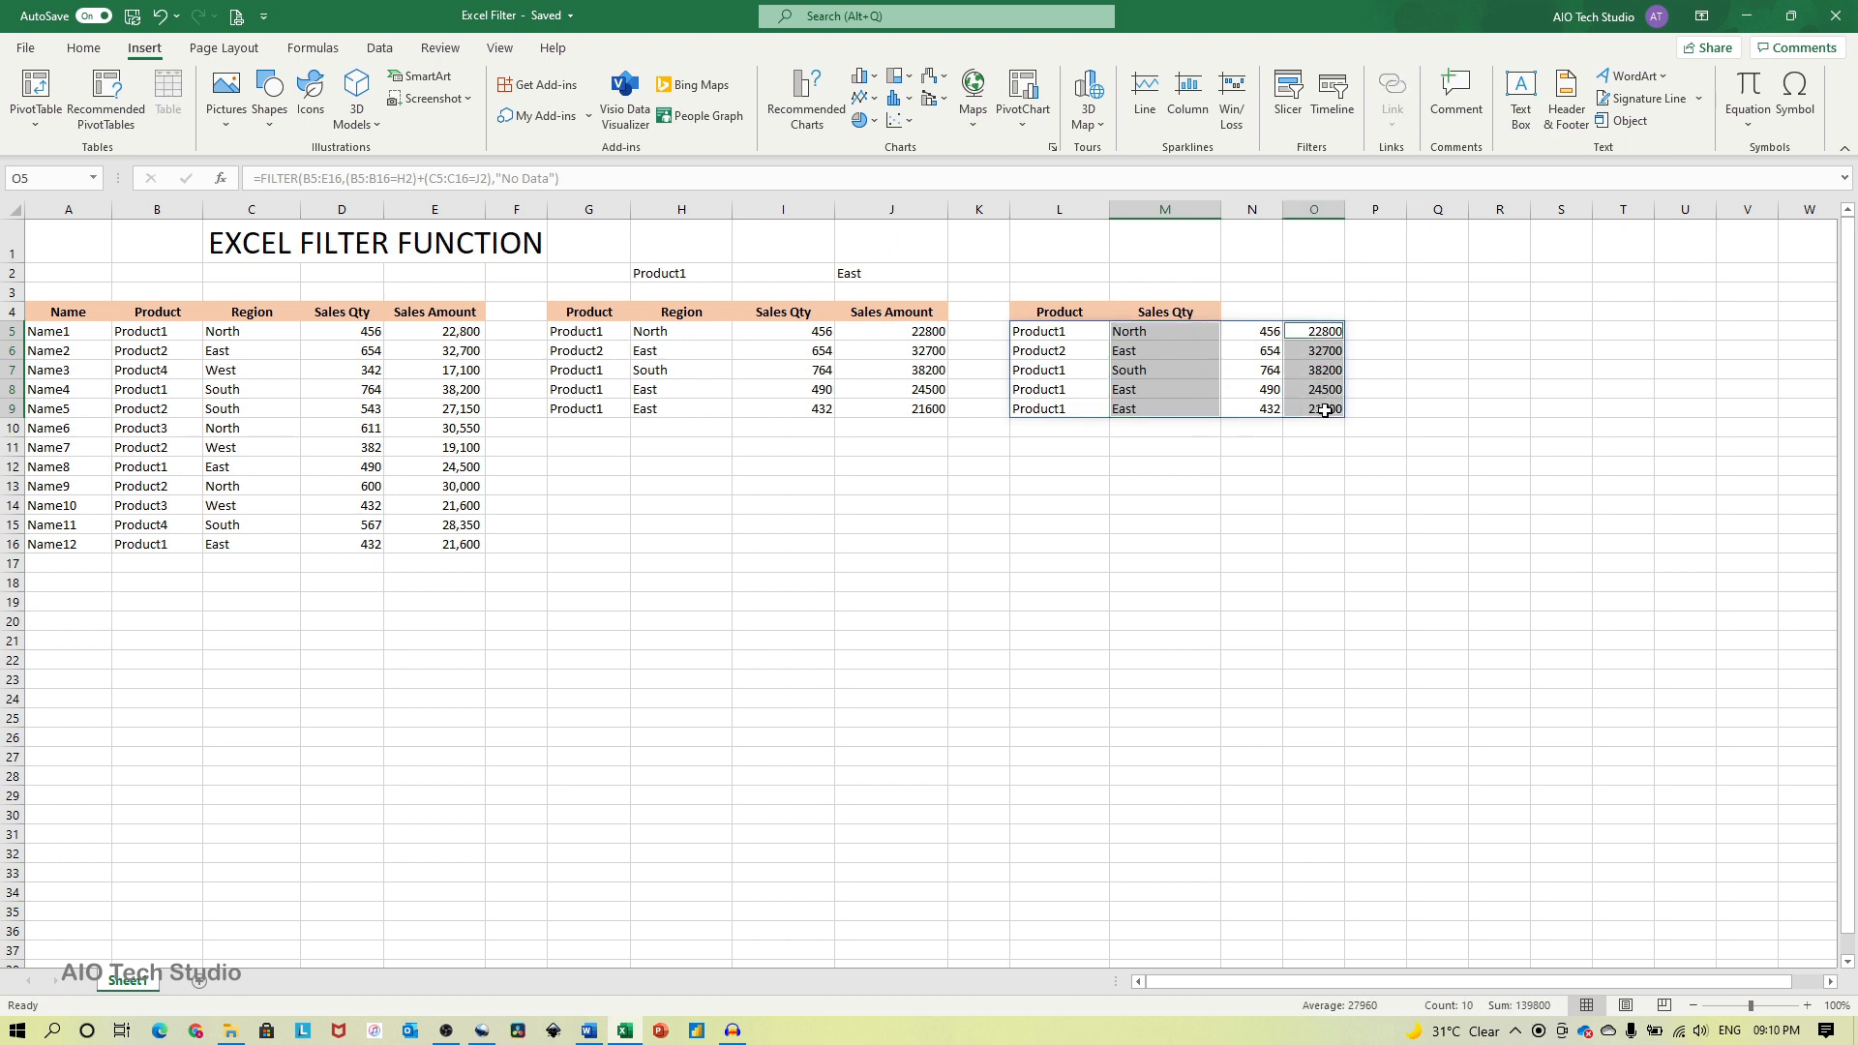
# Insert an outer filter( in front of L5's existing FILTER function so the original becomes its array argument
pyautogui.click(1067, 336)
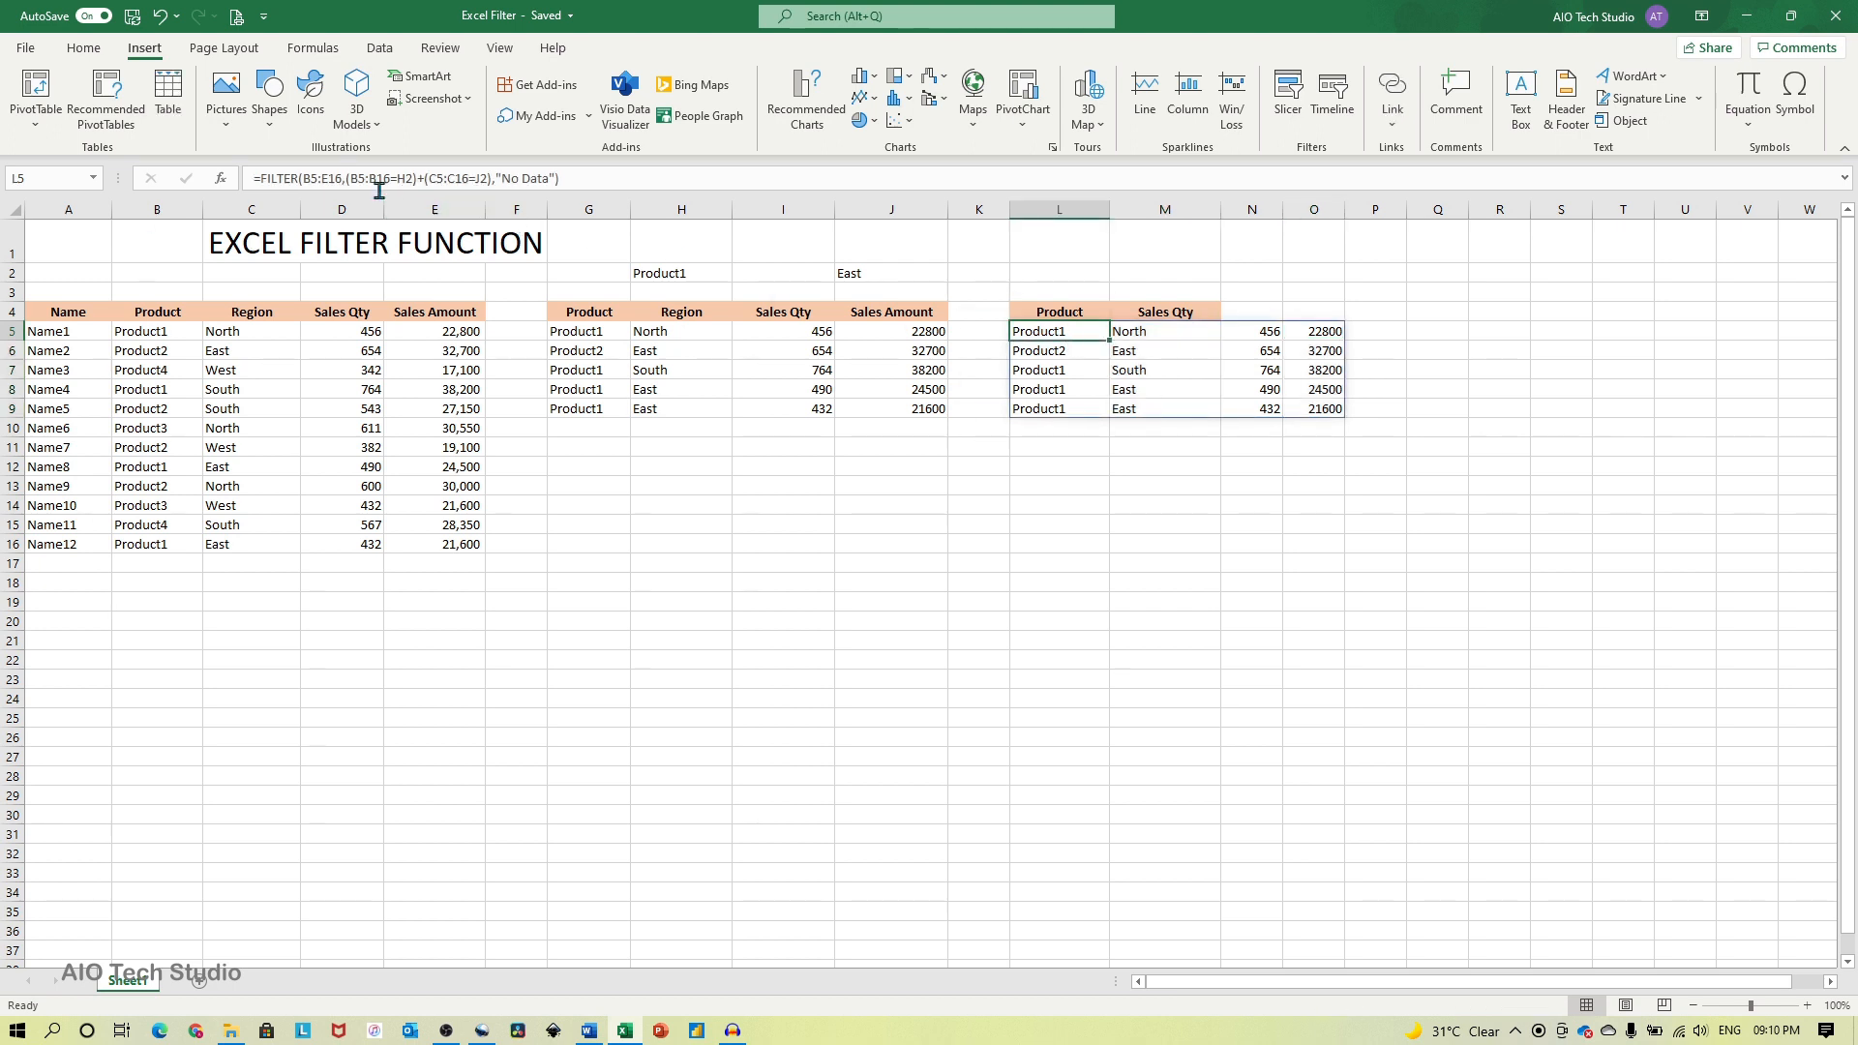
pyautogui.click(330, 178)
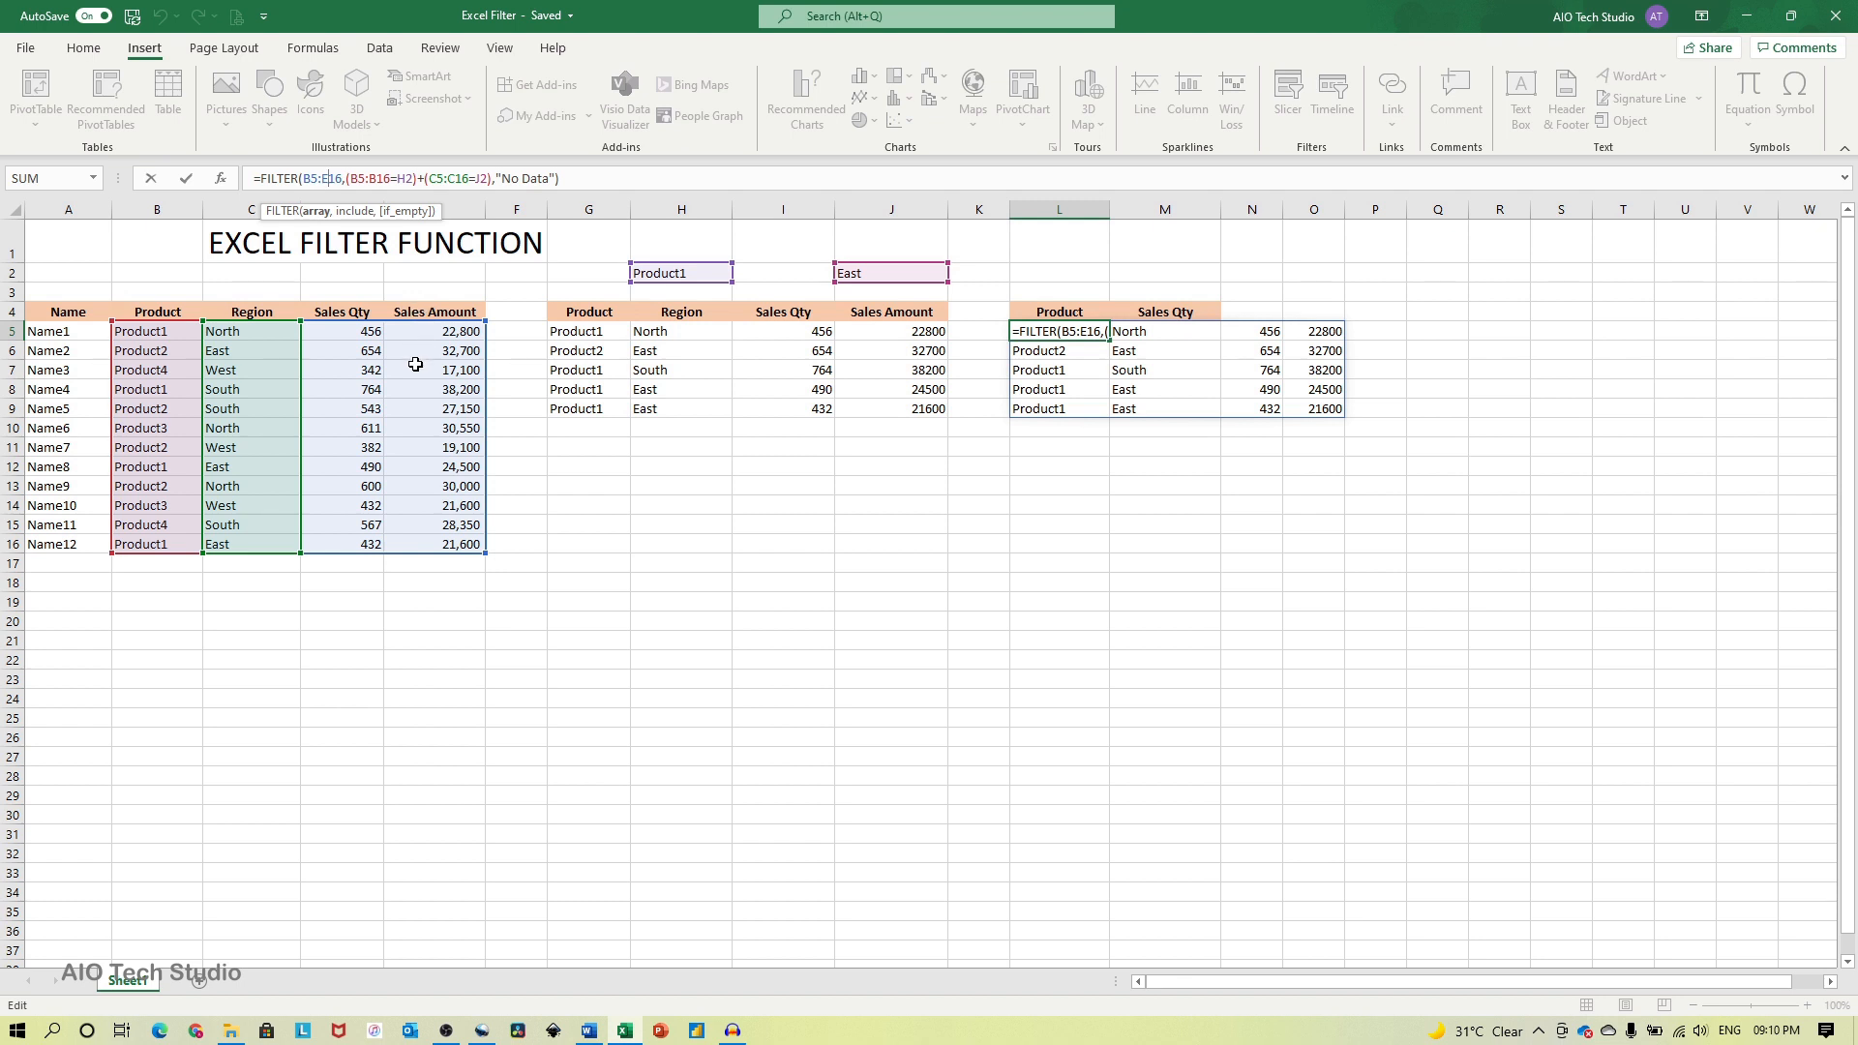
pyautogui.click(263, 178)
pyautogui.write('fil')
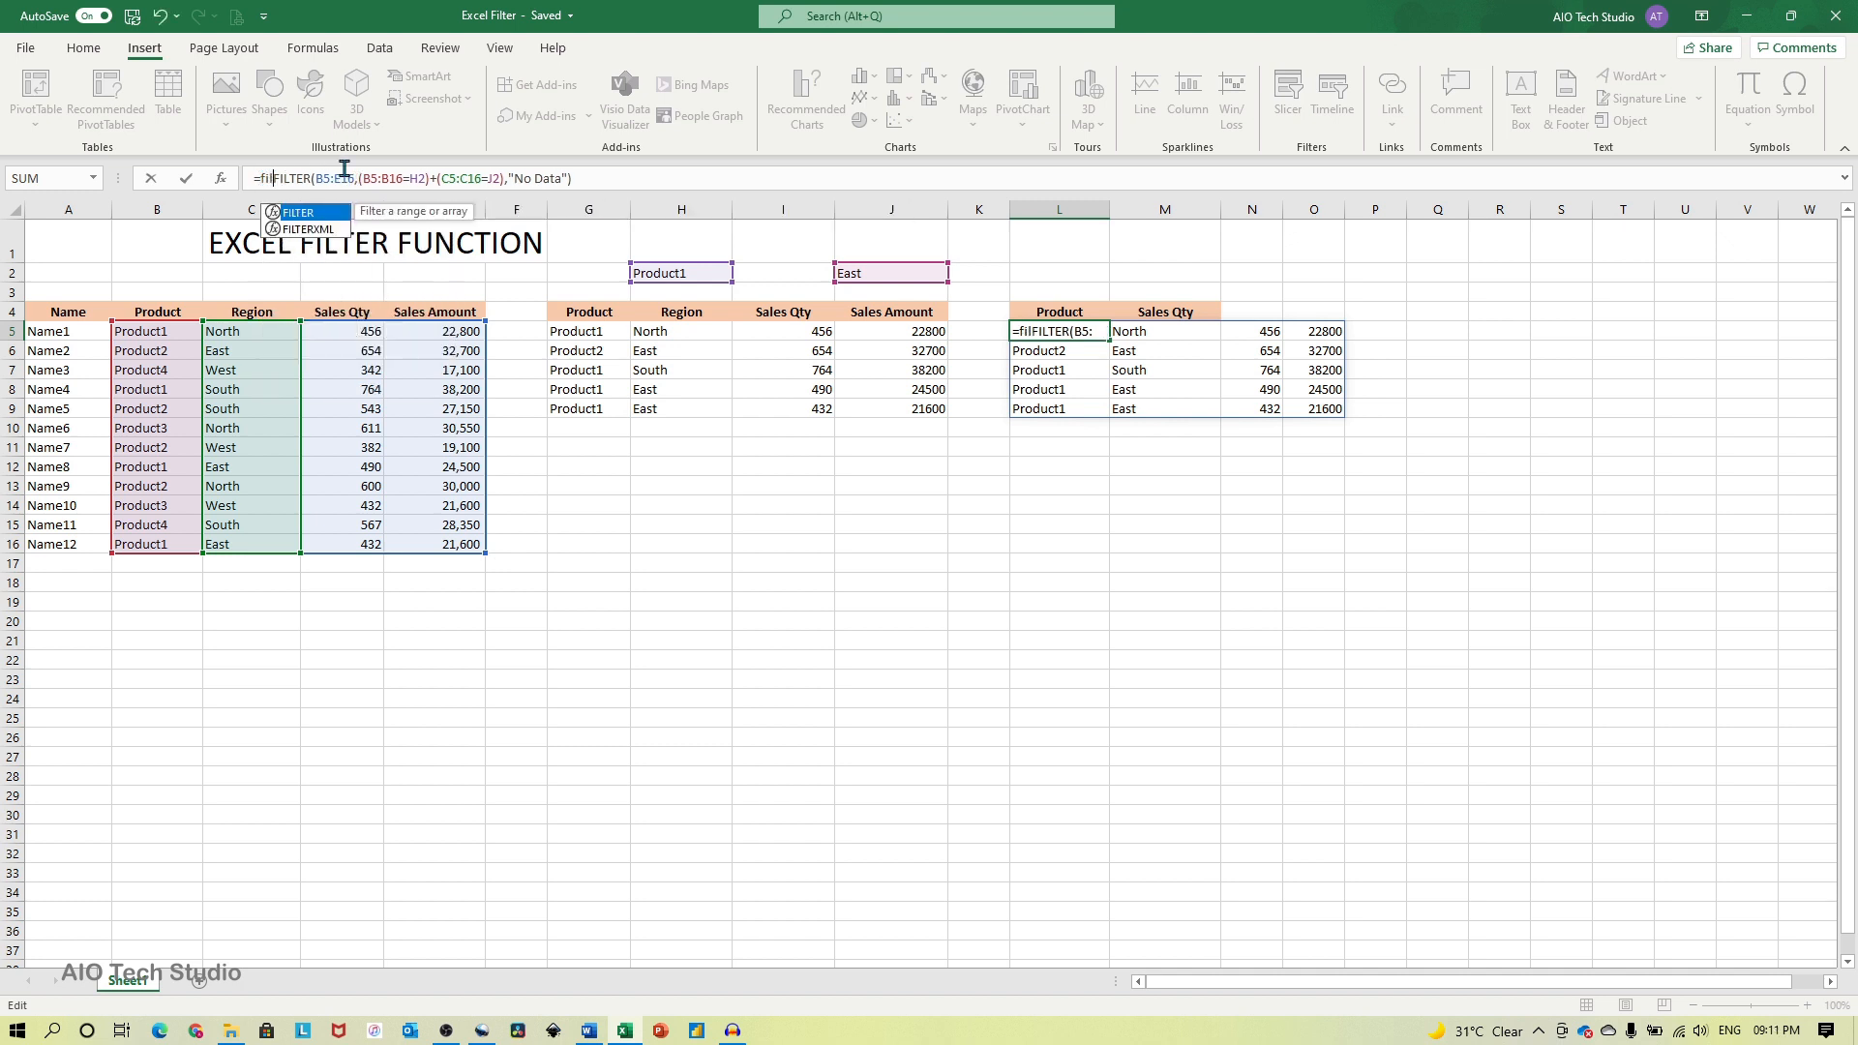
pyautogui.write('ter')
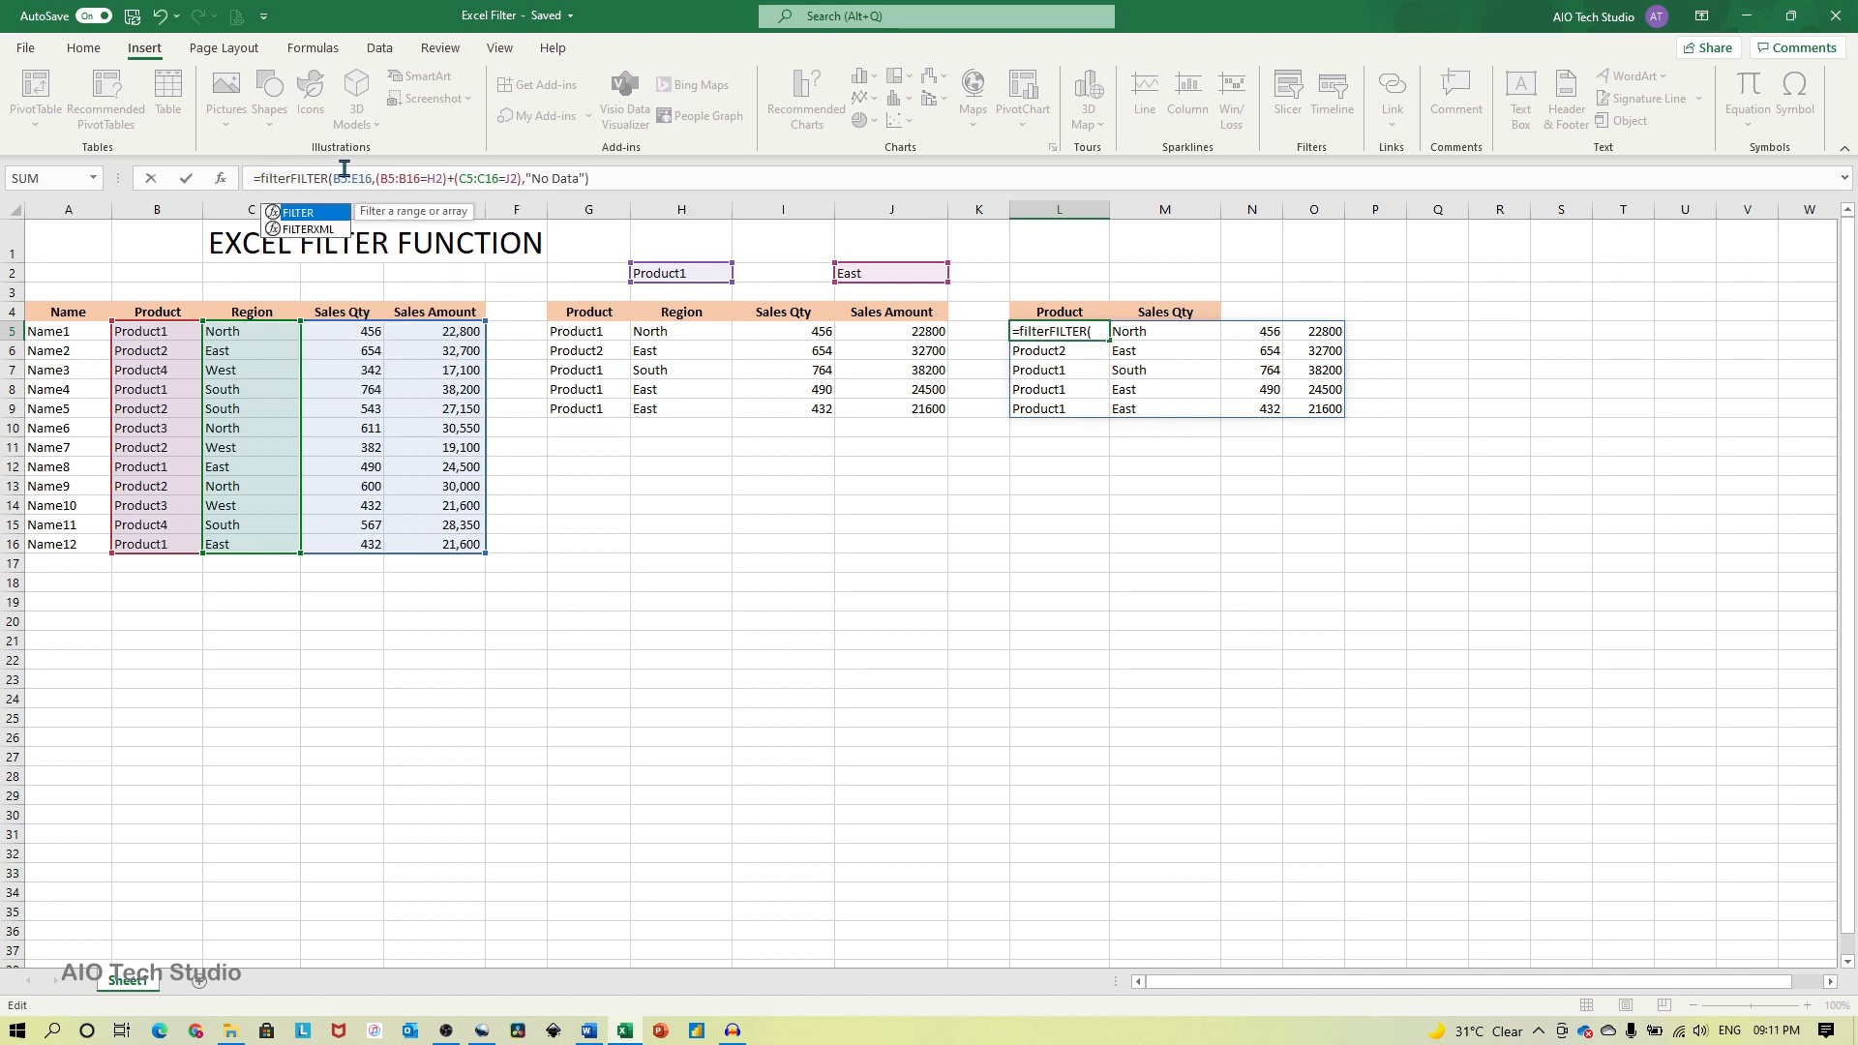
pyautogui.write('(')
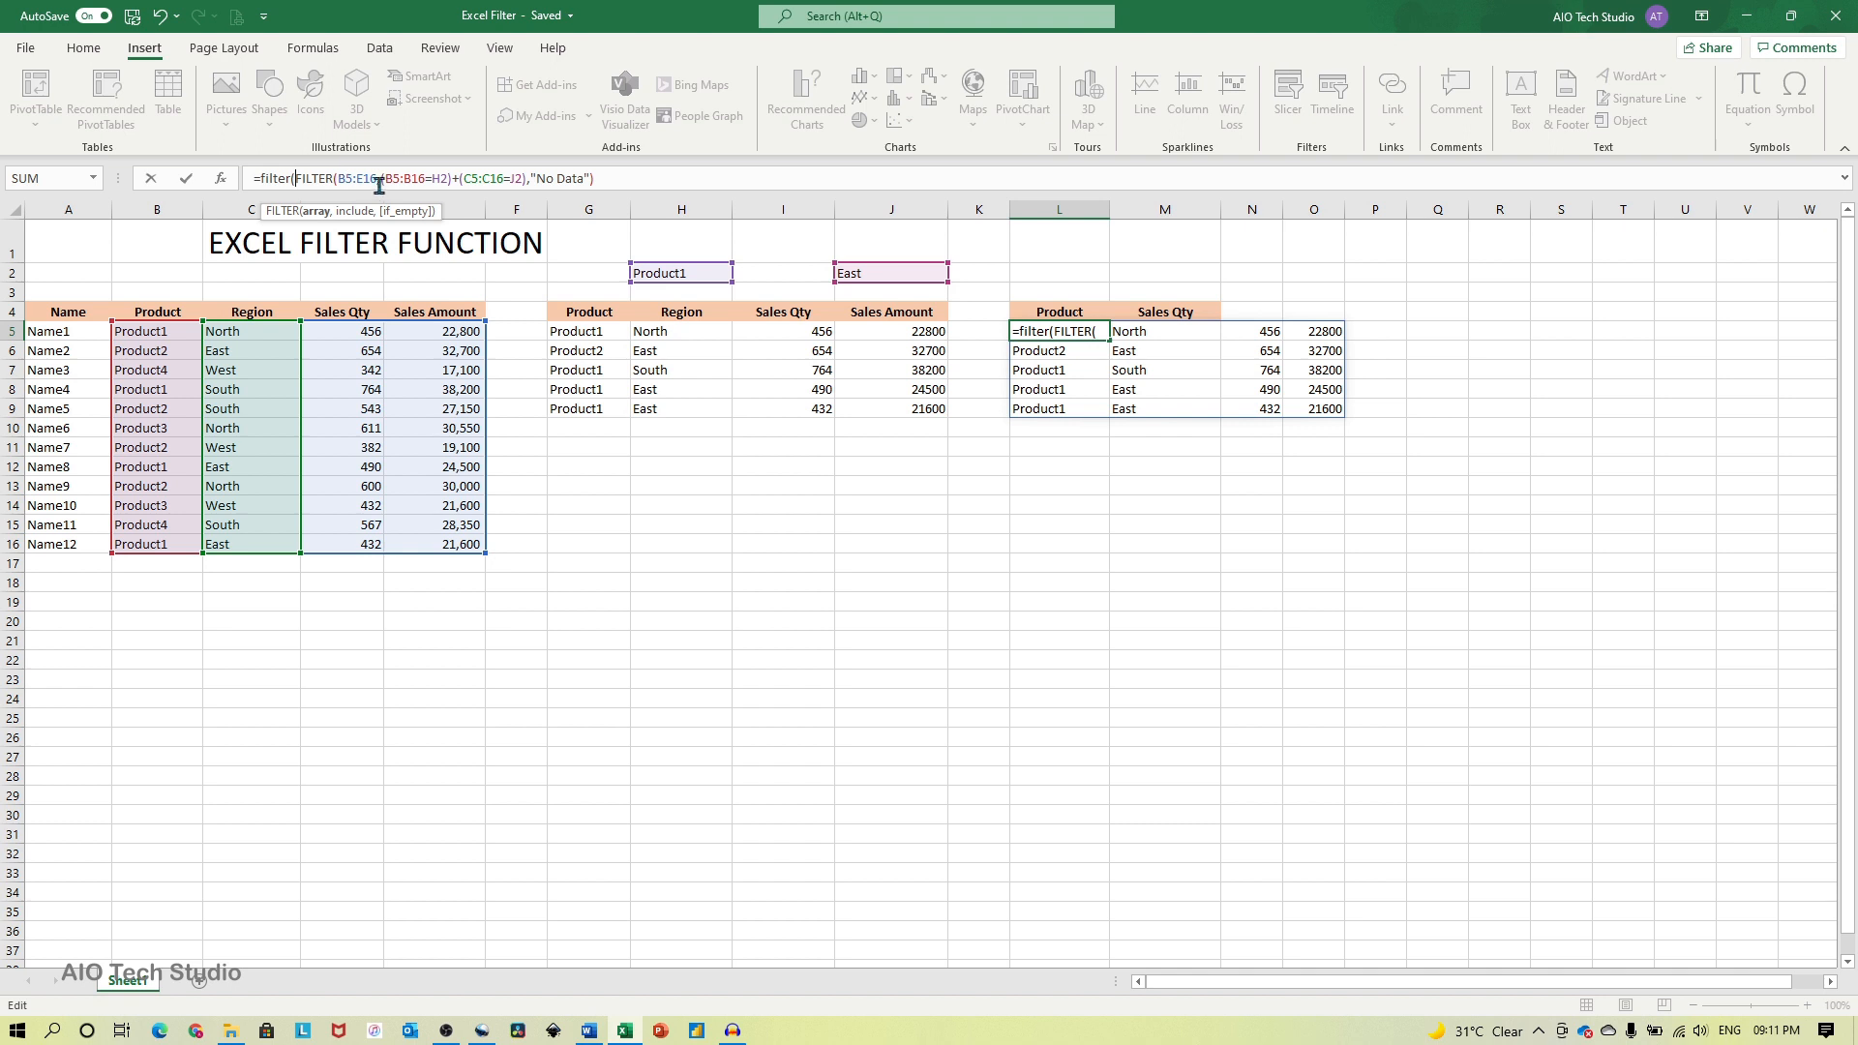
pyautogui.moveTo(401, 211); pyautogui.dragTo(724, 493)
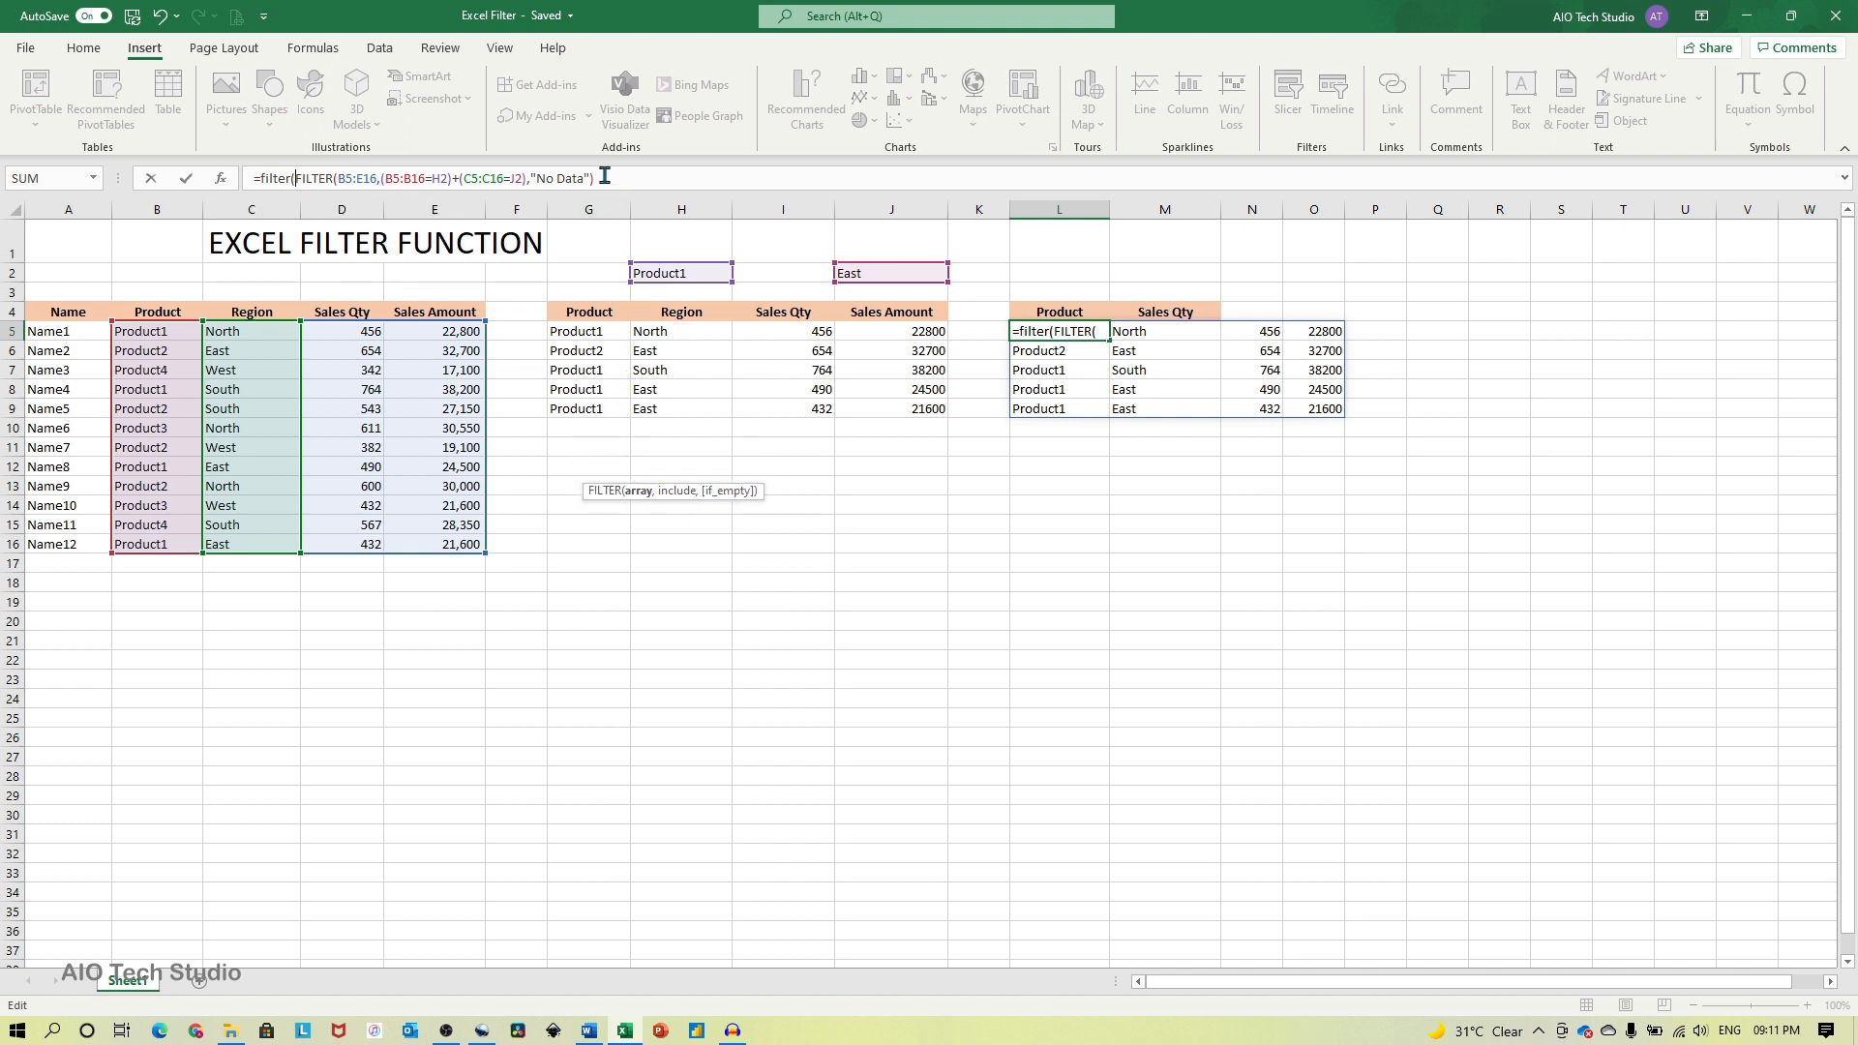
# Complete the outer FILTER in L5 with {1,0,1,0} as its include argument and check the extracted Product and Sales Qty columns
pyautogui.moveTo(594, 179); pyautogui.dragTo(297, 183)
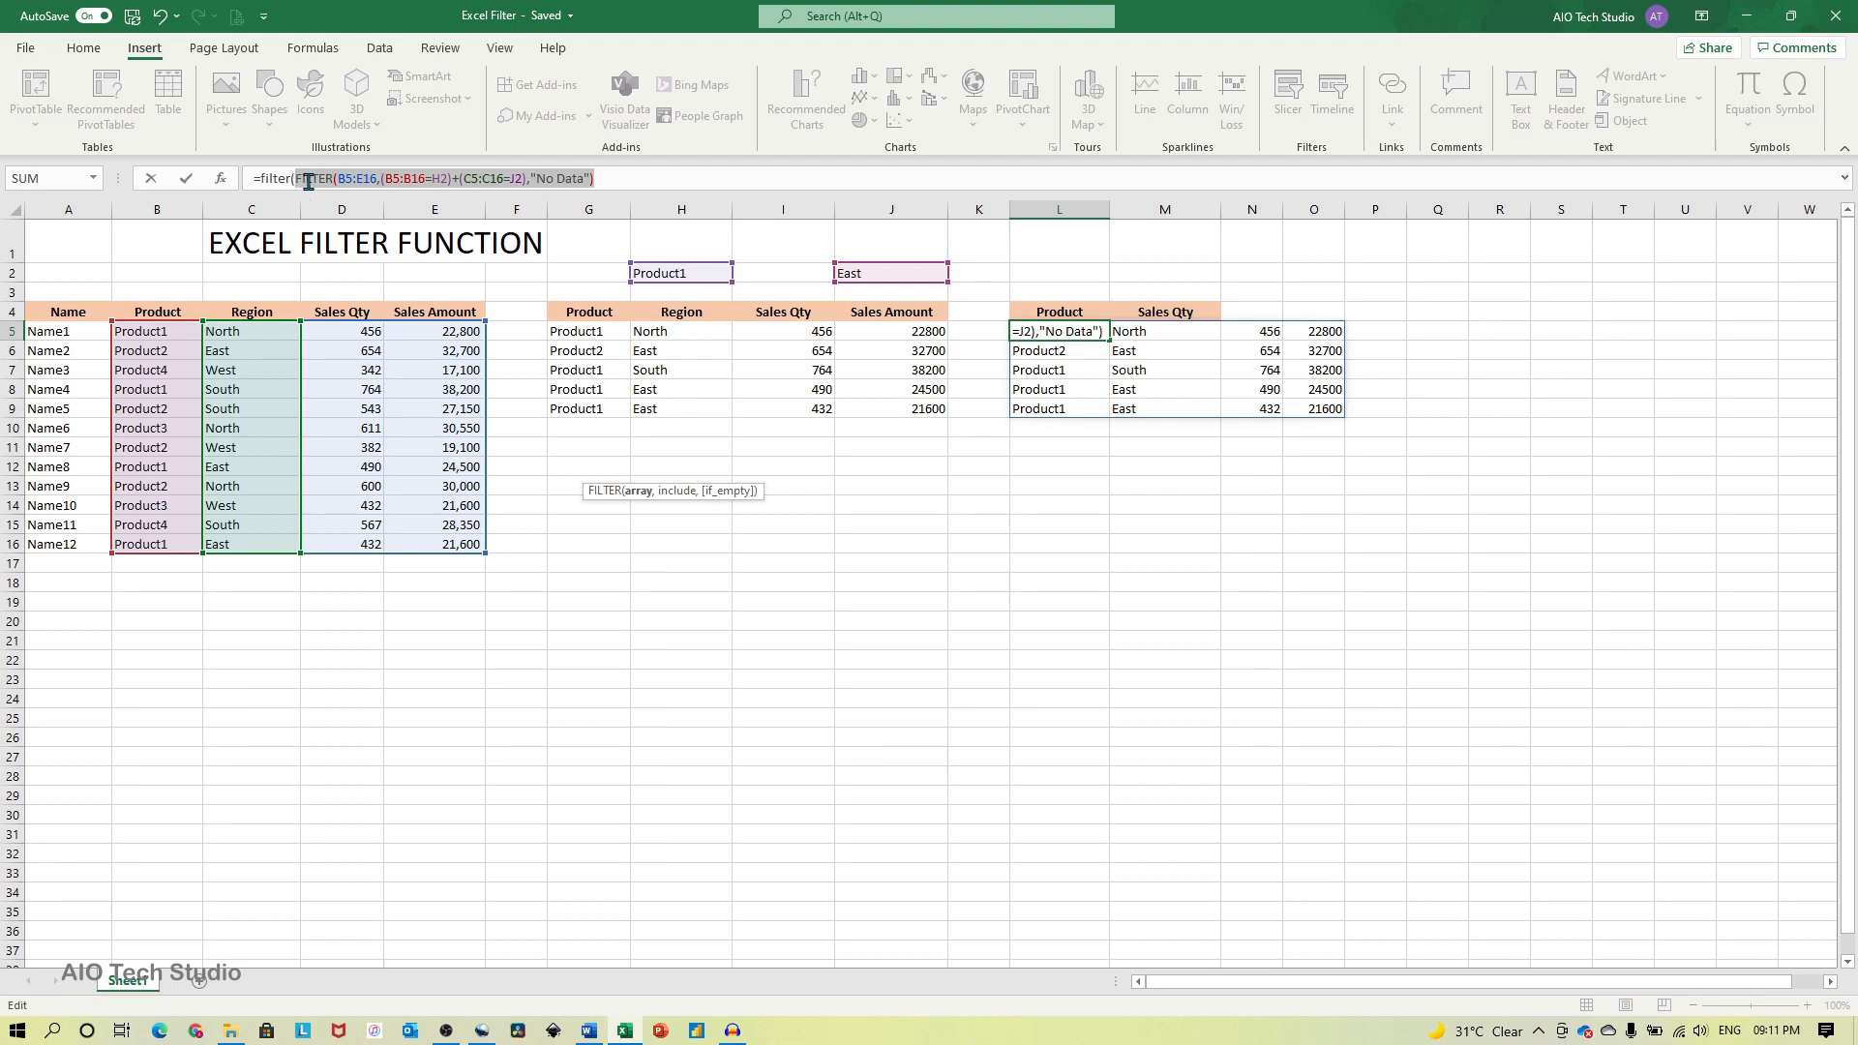
pyautogui.click(636, 177)
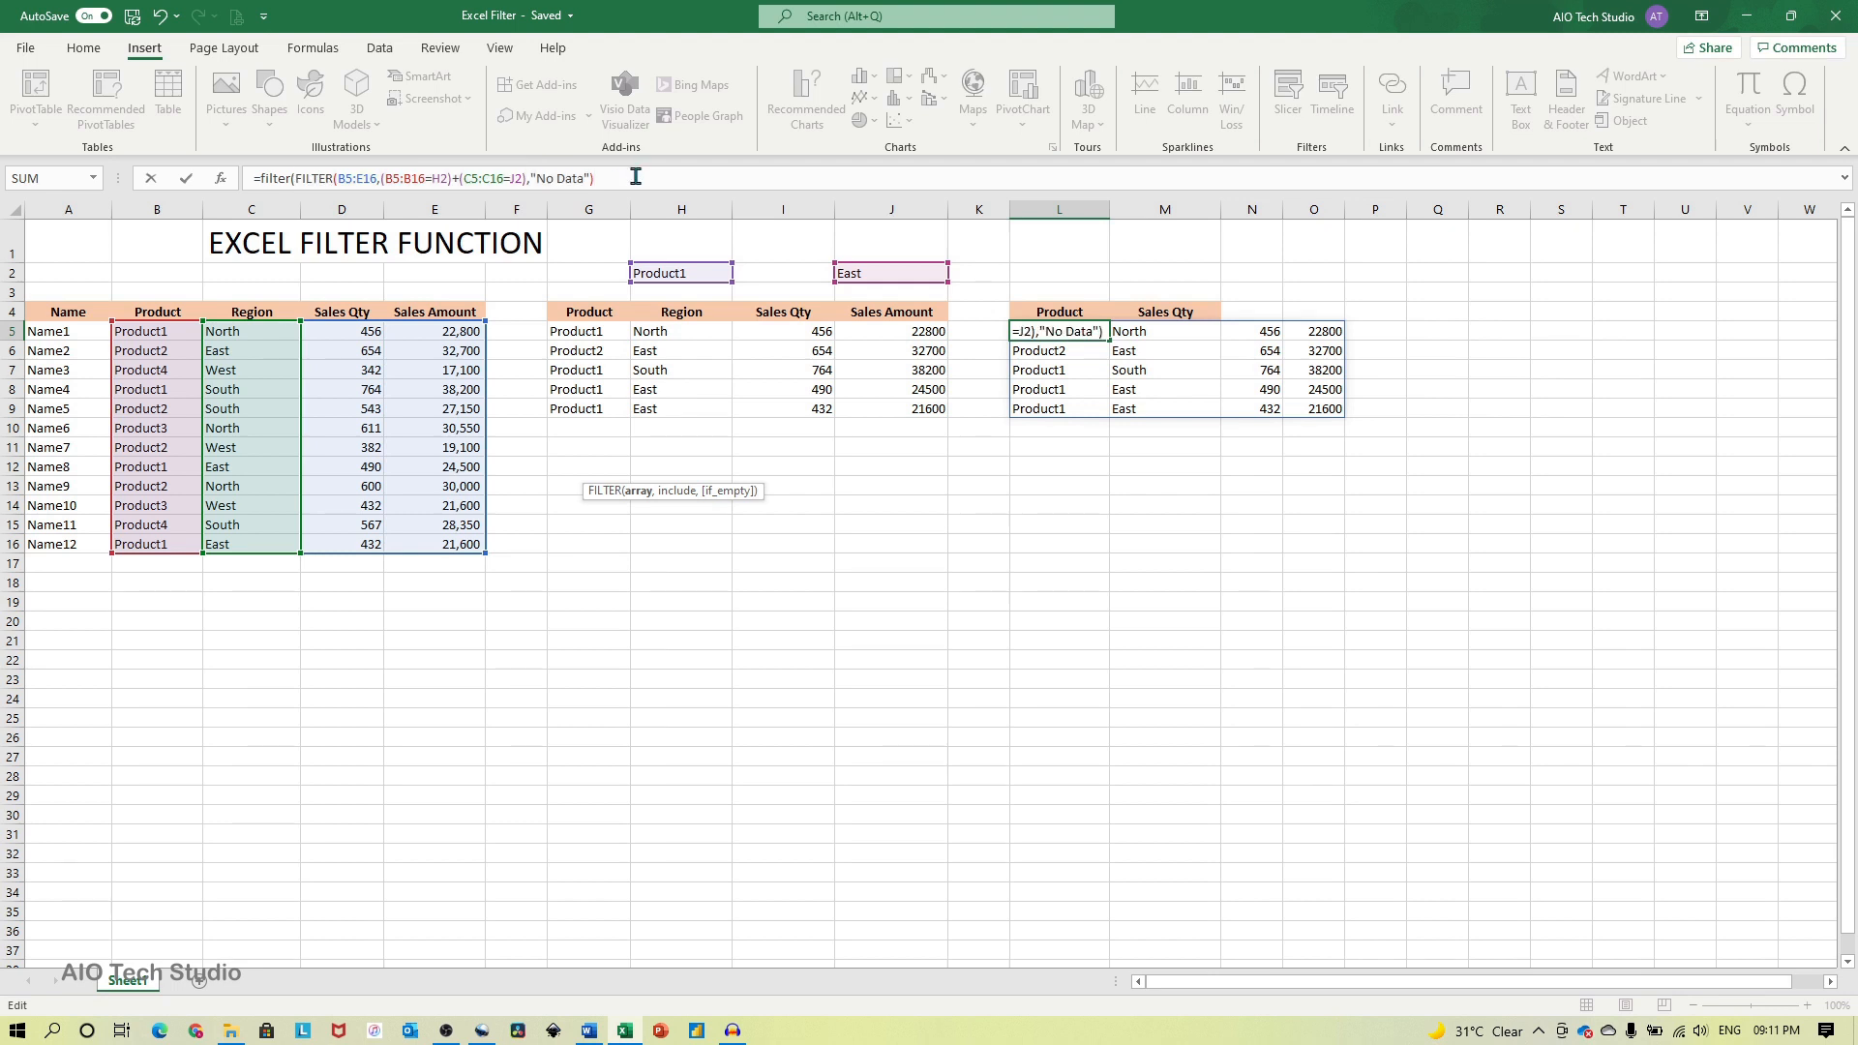
pyautogui.write(',')
pyautogui.write('{')
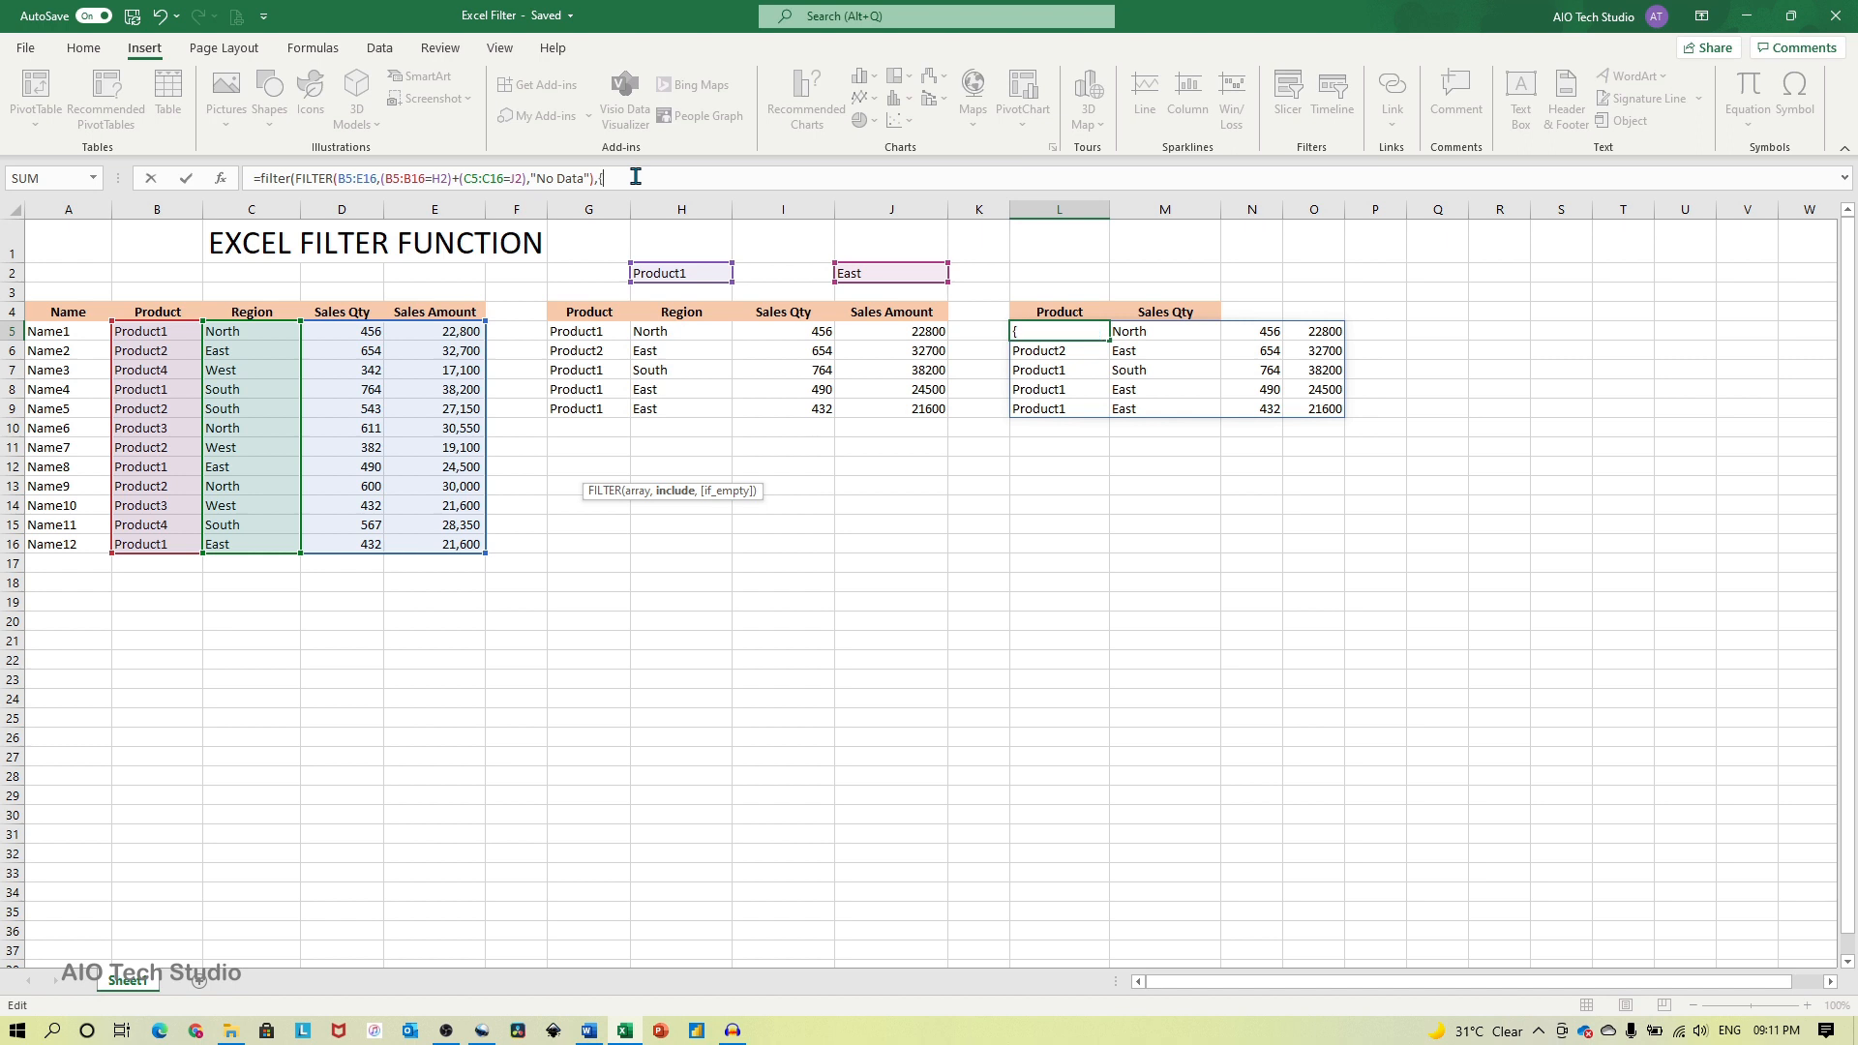
pyautogui.write('1,0,1,0')
pyautogui.write('})')
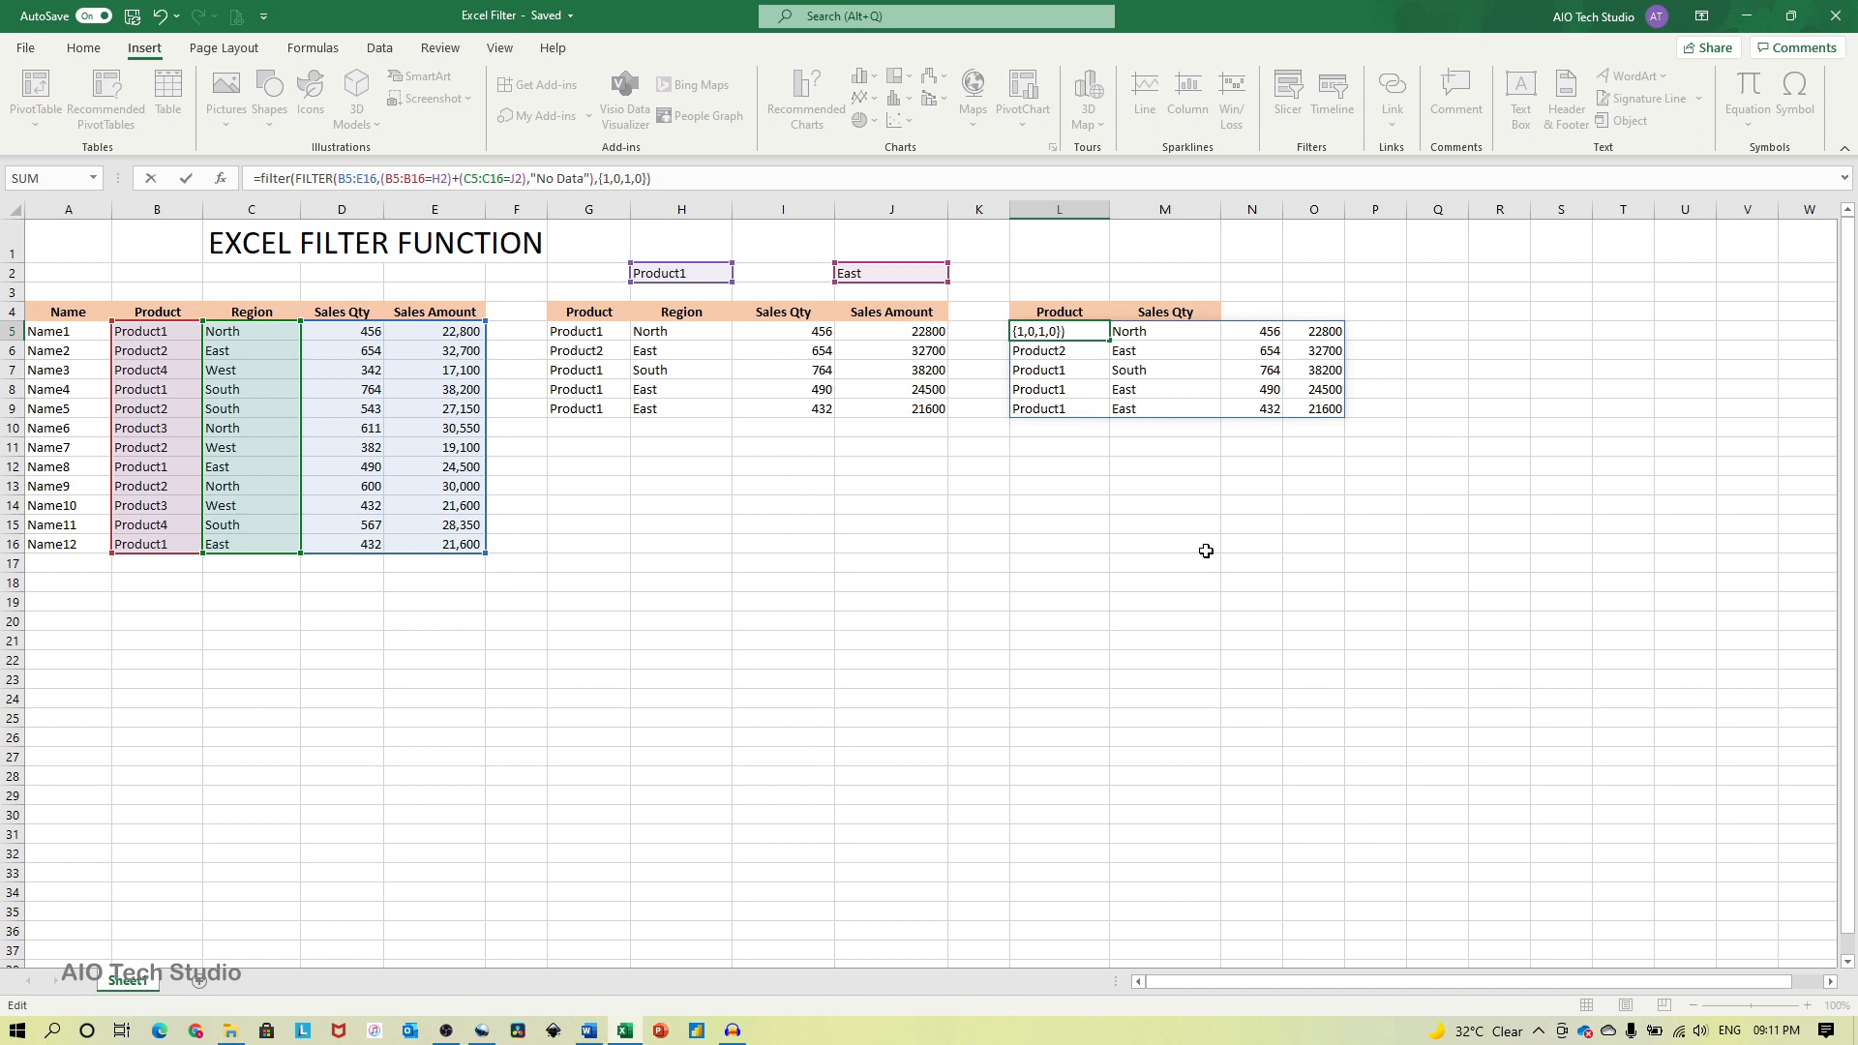
pyautogui.press('Return')
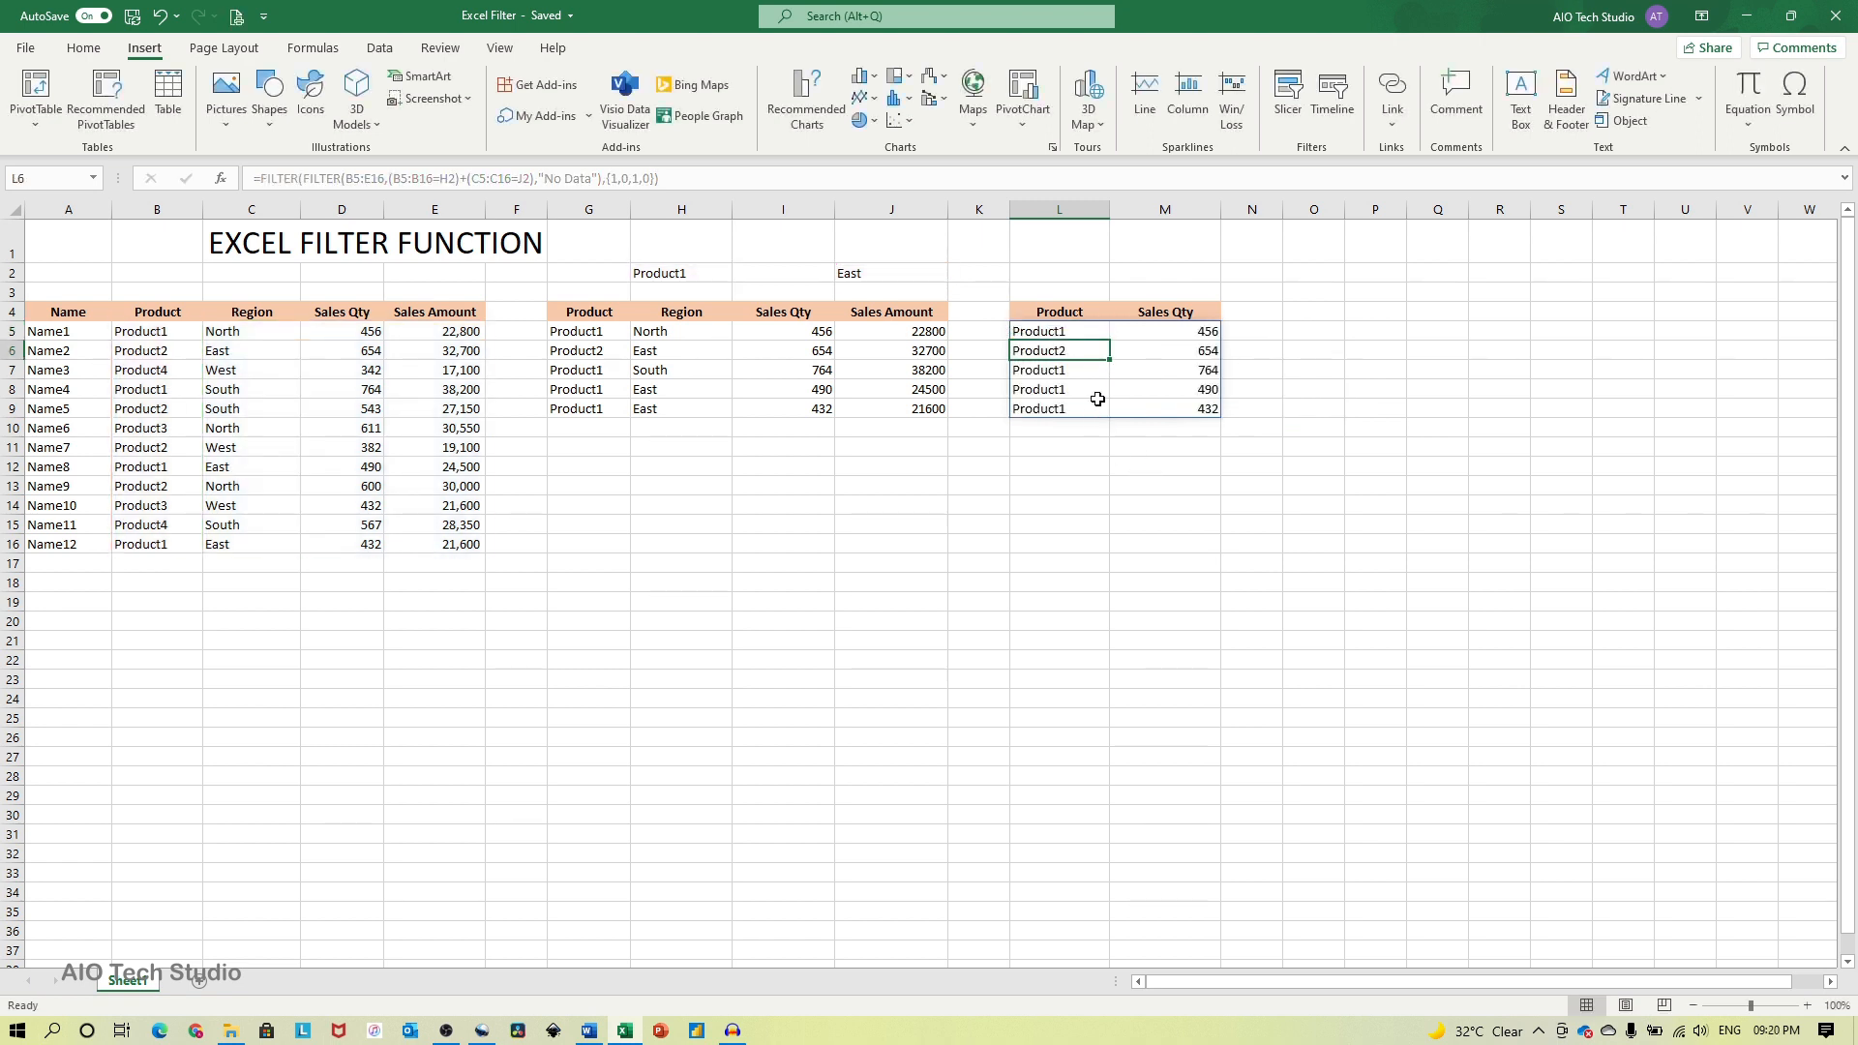
pyautogui.moveTo(1060, 333); pyautogui.dragTo(1197, 408)
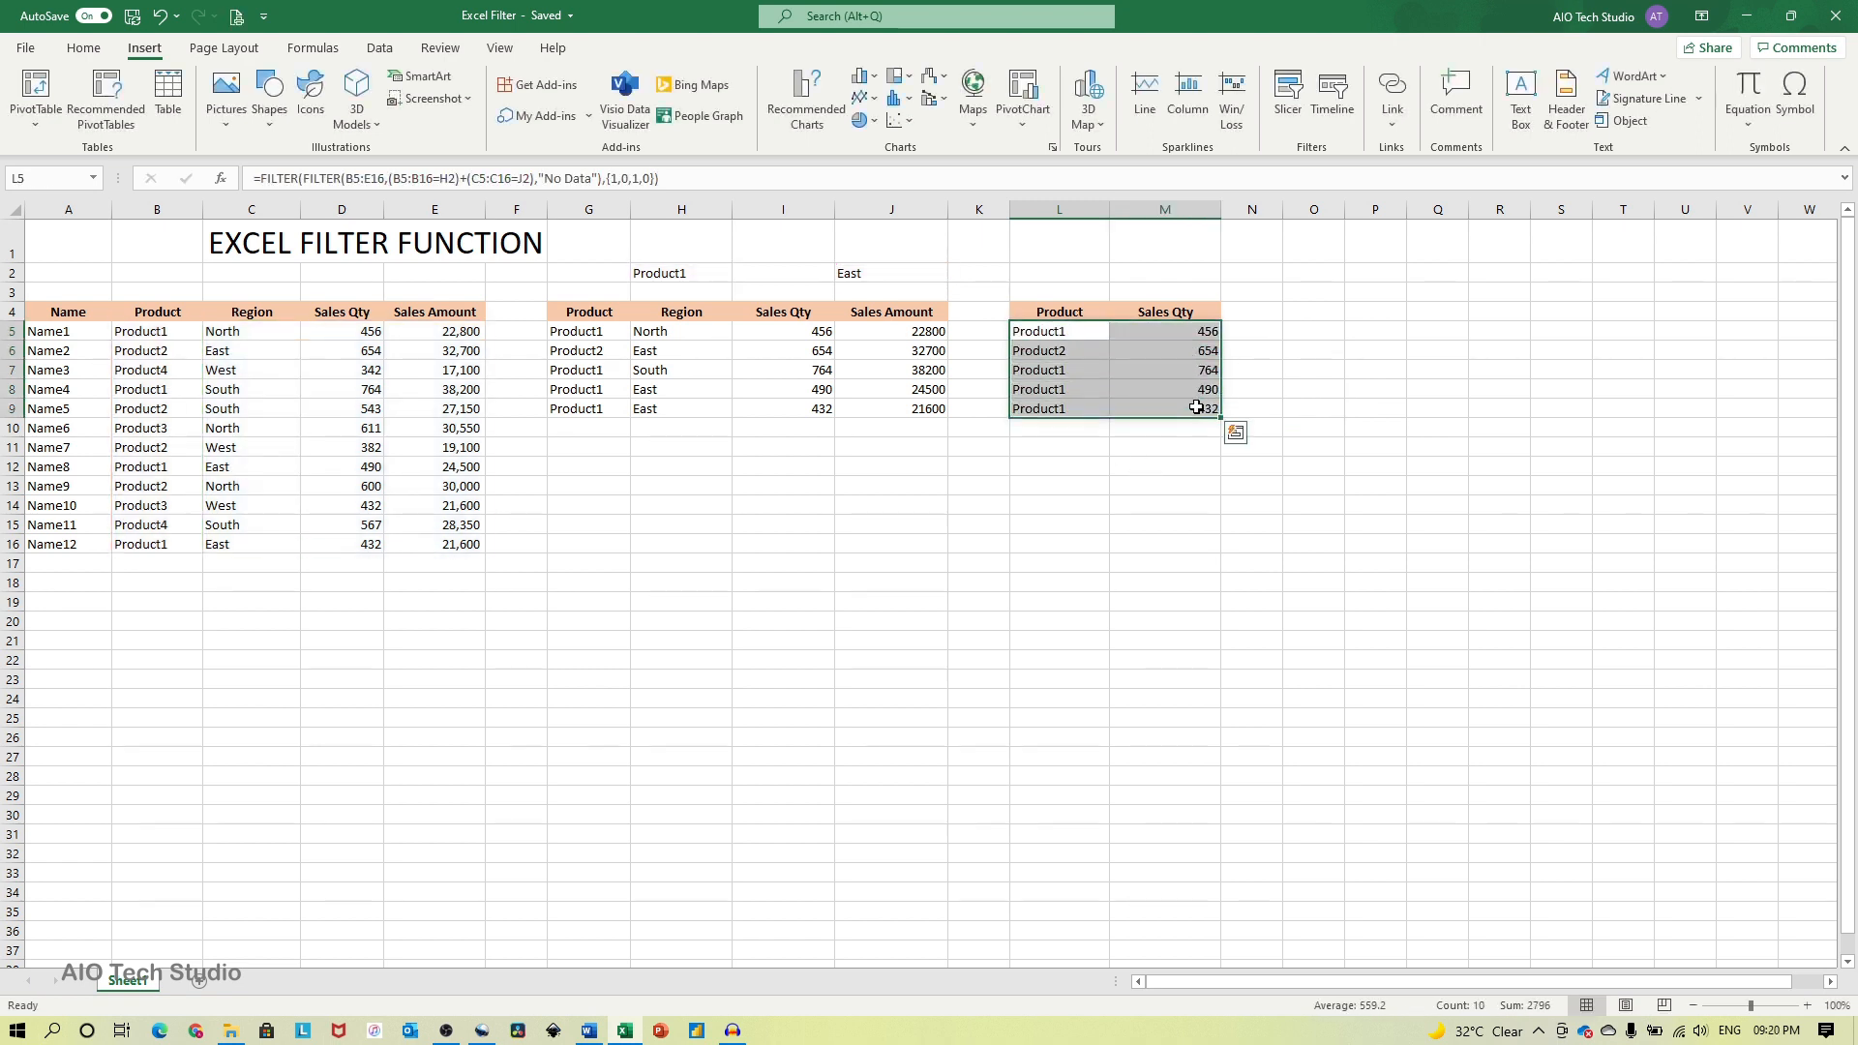